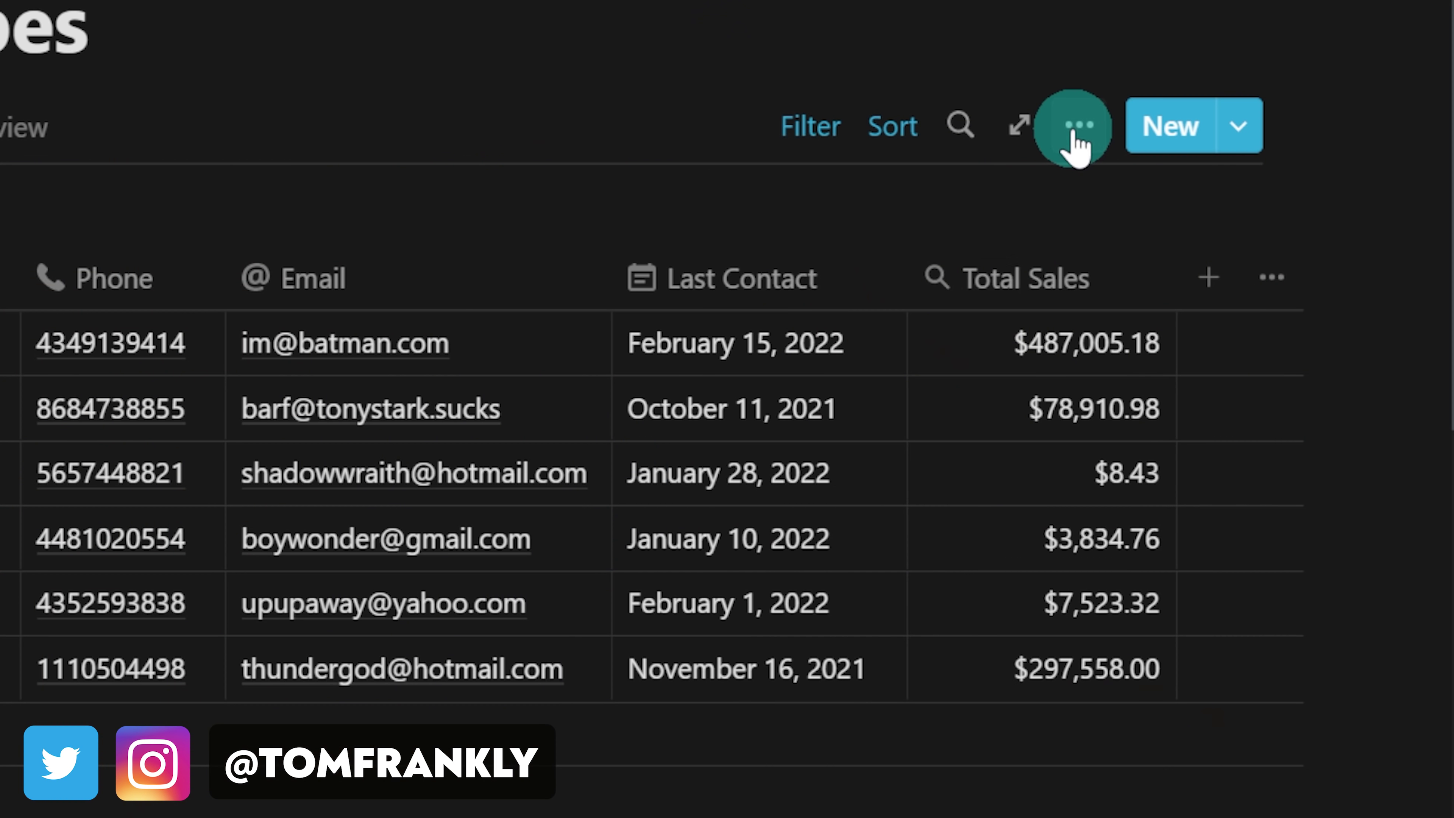
# Step: Add a 2020 Sales greater than 500 filter rule to the Customers view
pyautogui.click(1080, 123)
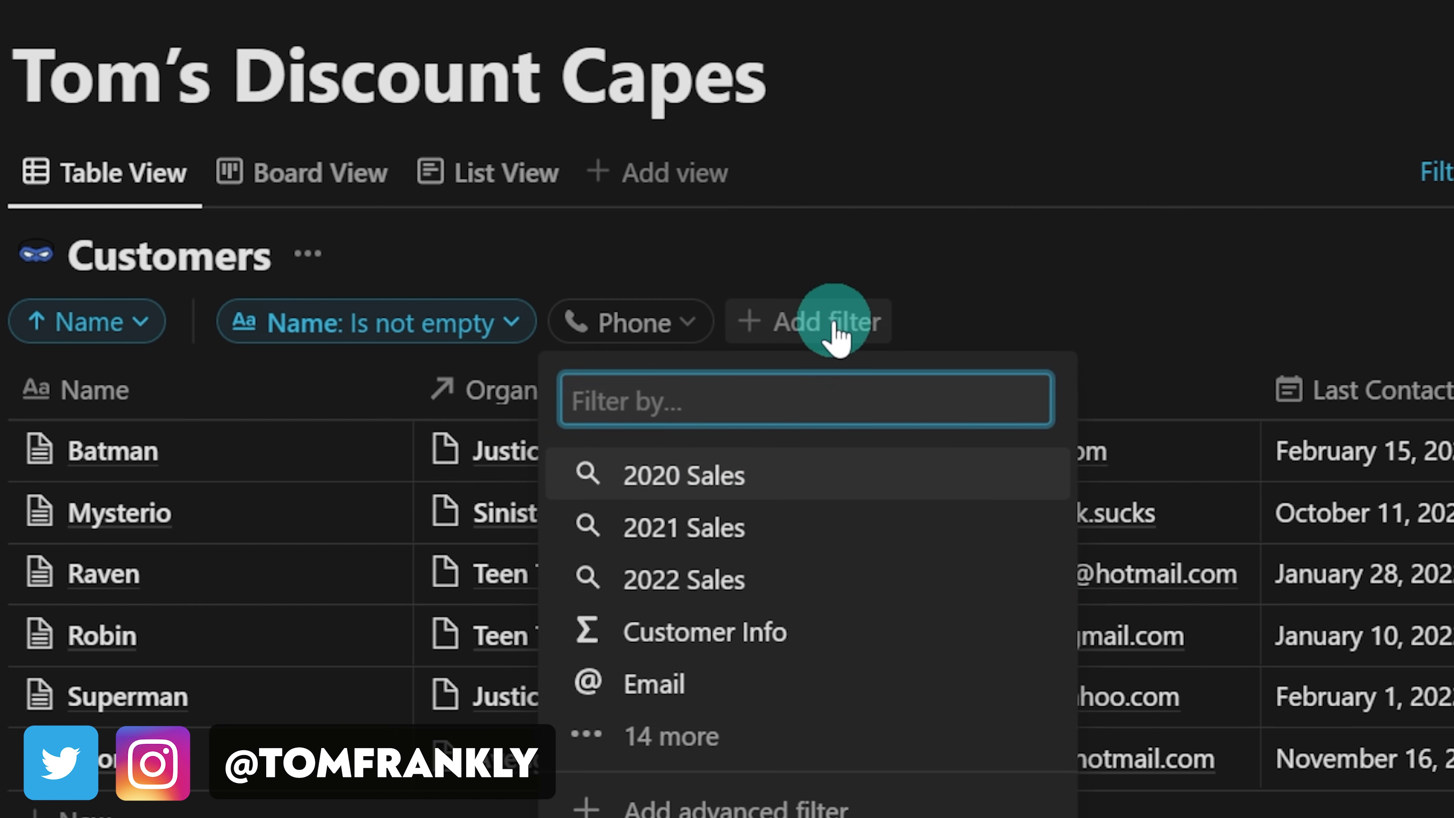
pyautogui.click(636, 474)
pyautogui.click(753, 374)
pyautogui.write('500')
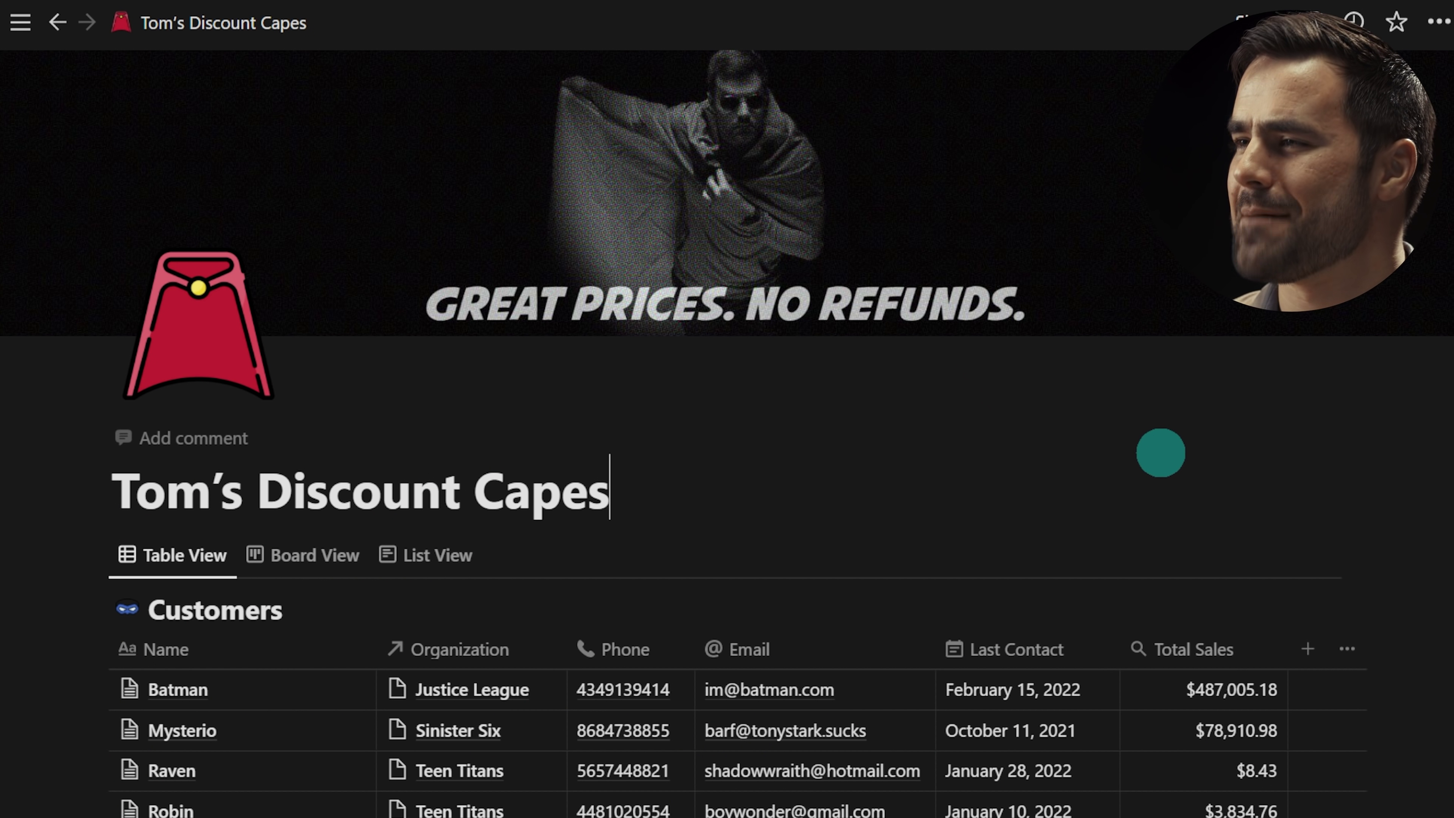
# Step: Preview Customers as cards grouped by organization and as a list, then return to the table
pyautogui.scroll(-2, 769, 484)
pyautogui.scroll(-2, 781, 484)
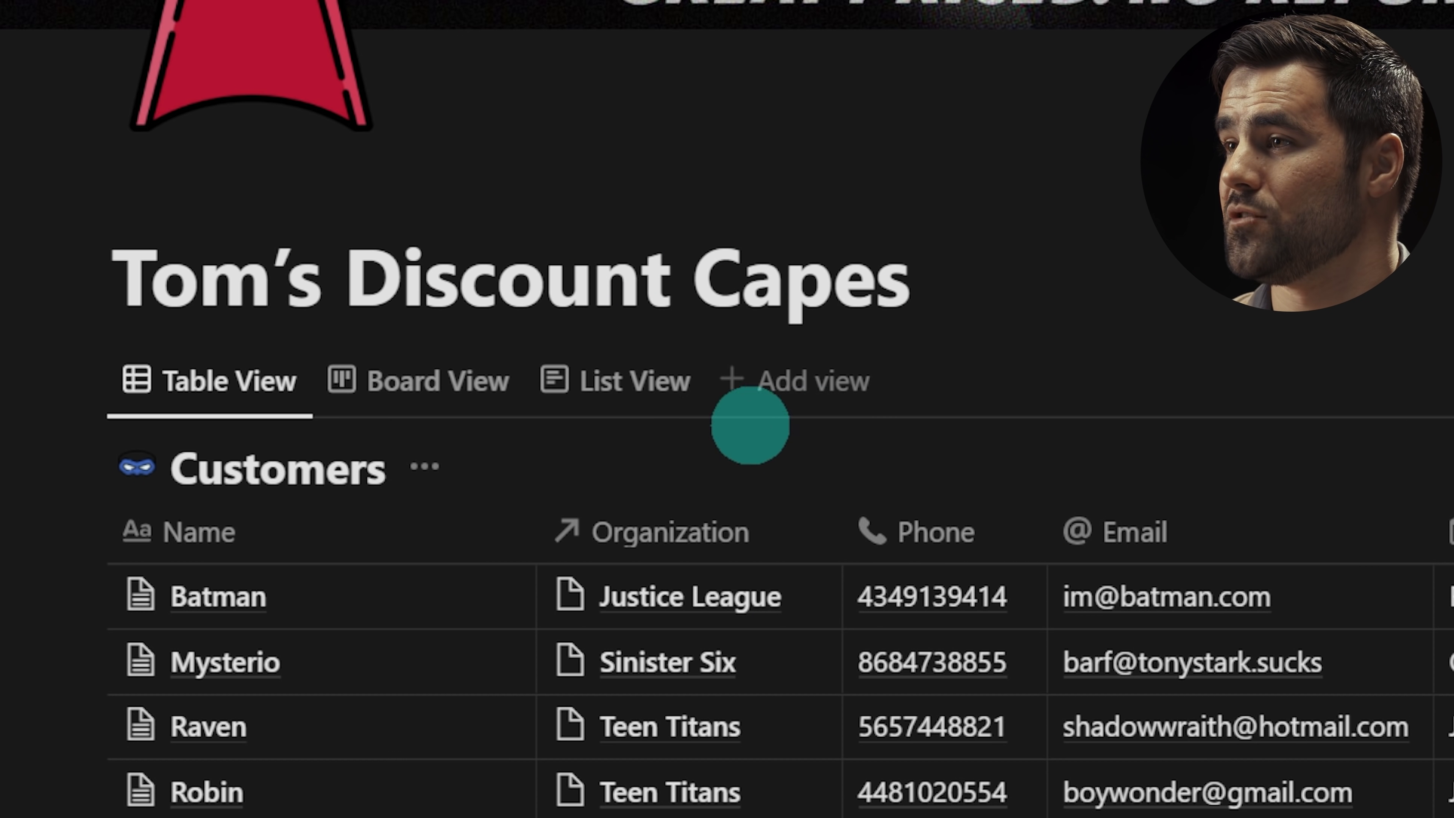
pyautogui.click(426, 398)
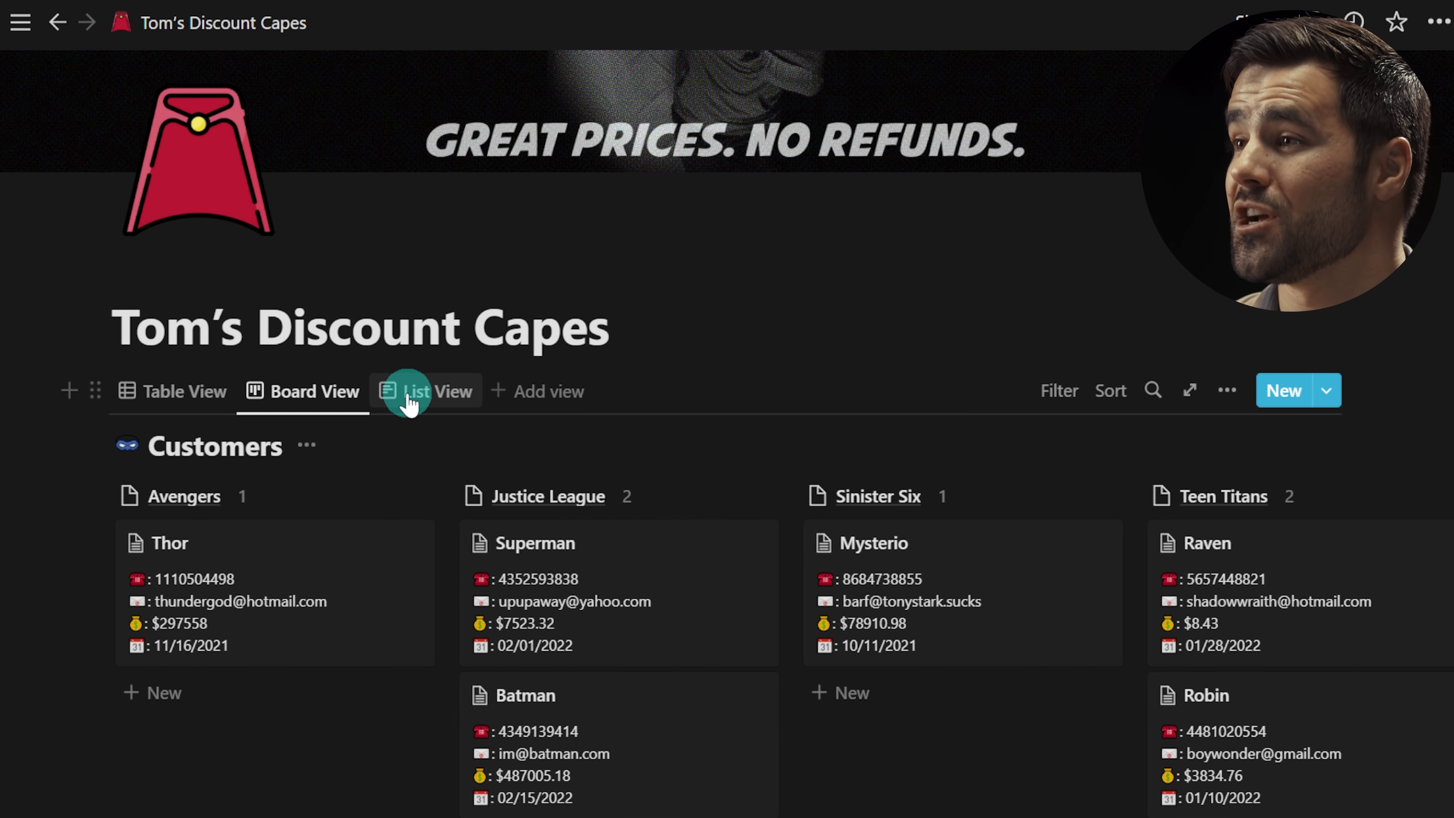
pyautogui.click(611, 401)
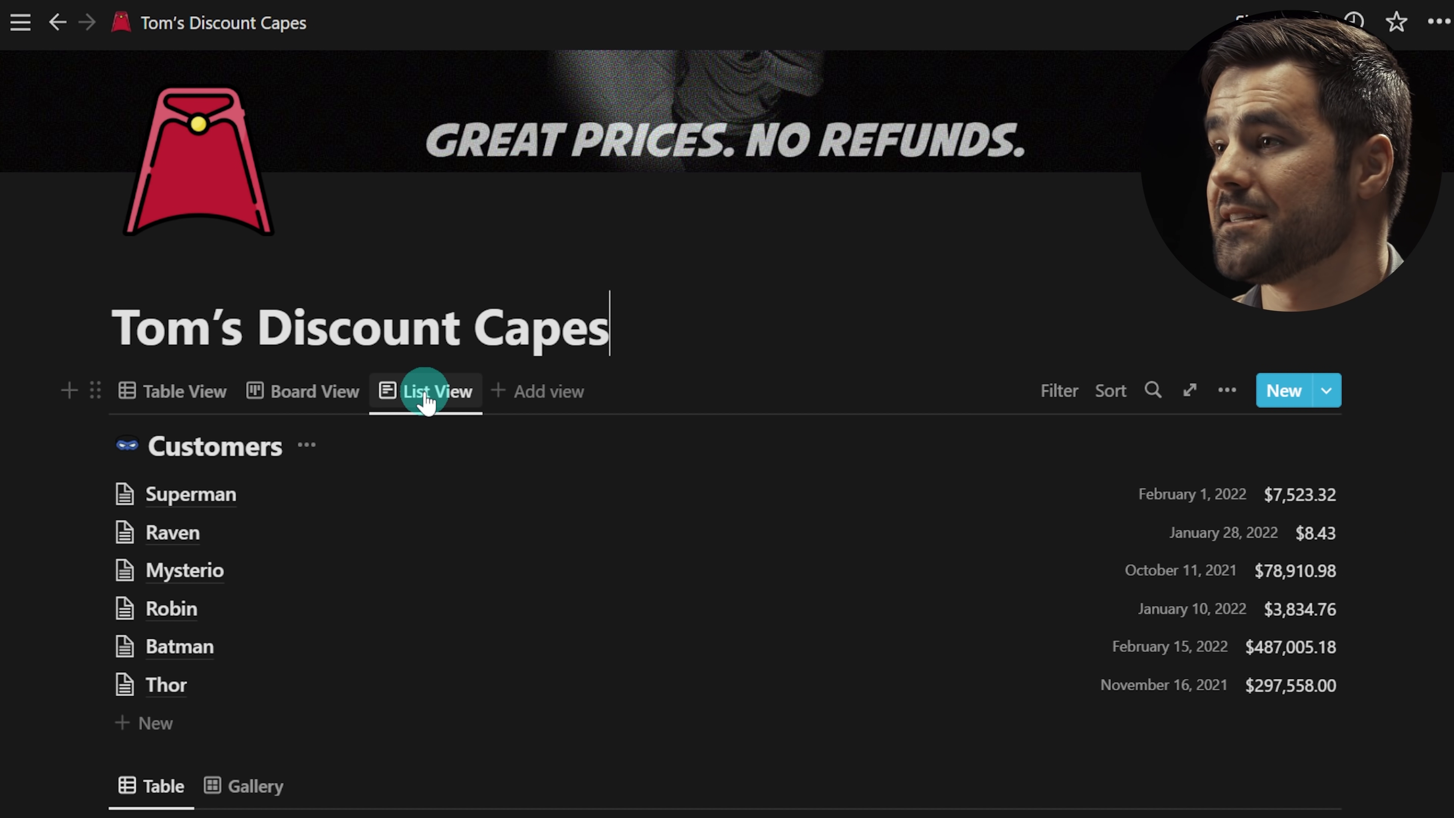
pyautogui.click(163, 395)
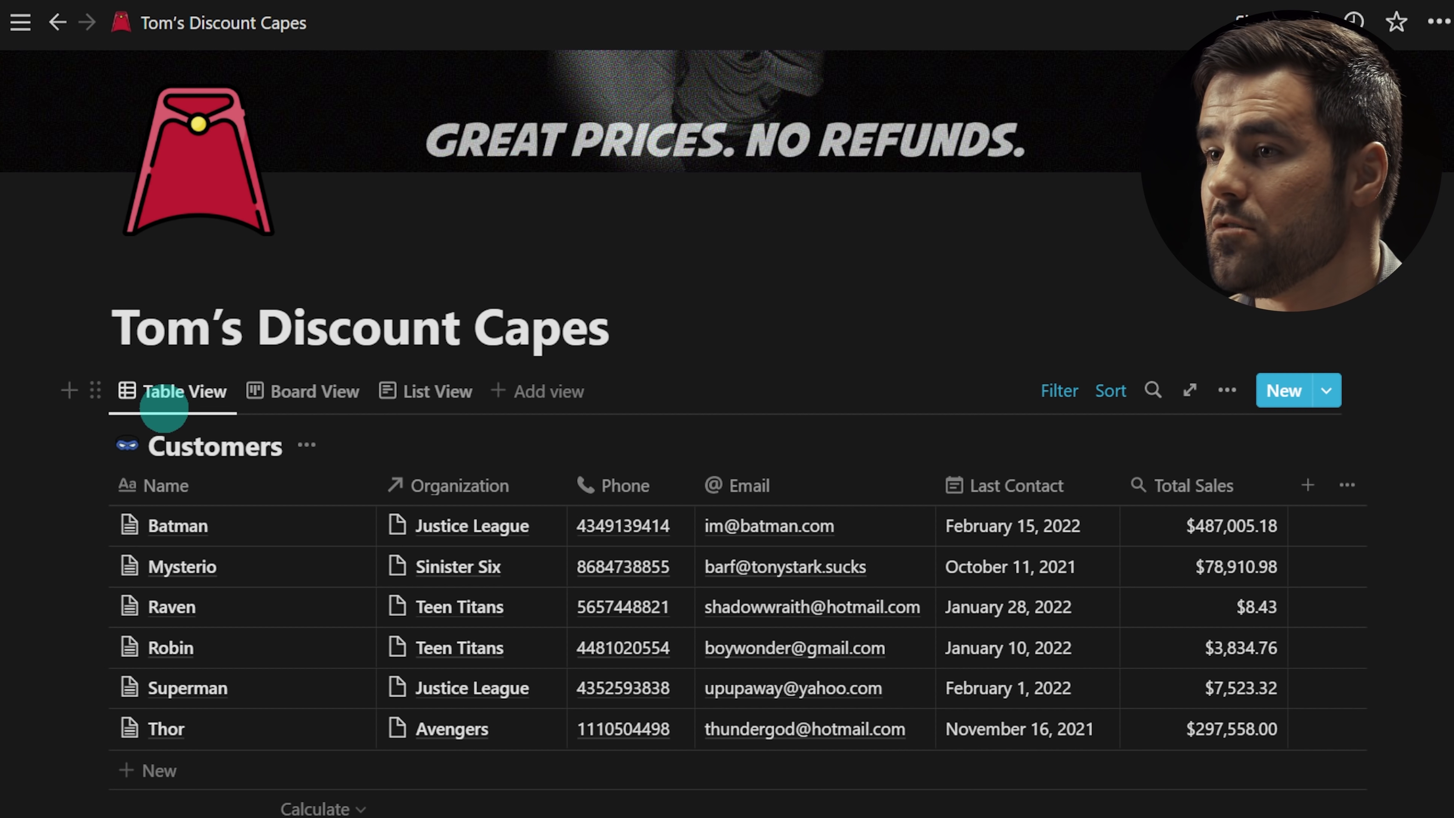
# Step: Explore the view's layout options, toggling the Customers database title off and back on
pyautogui.click(1226, 390)
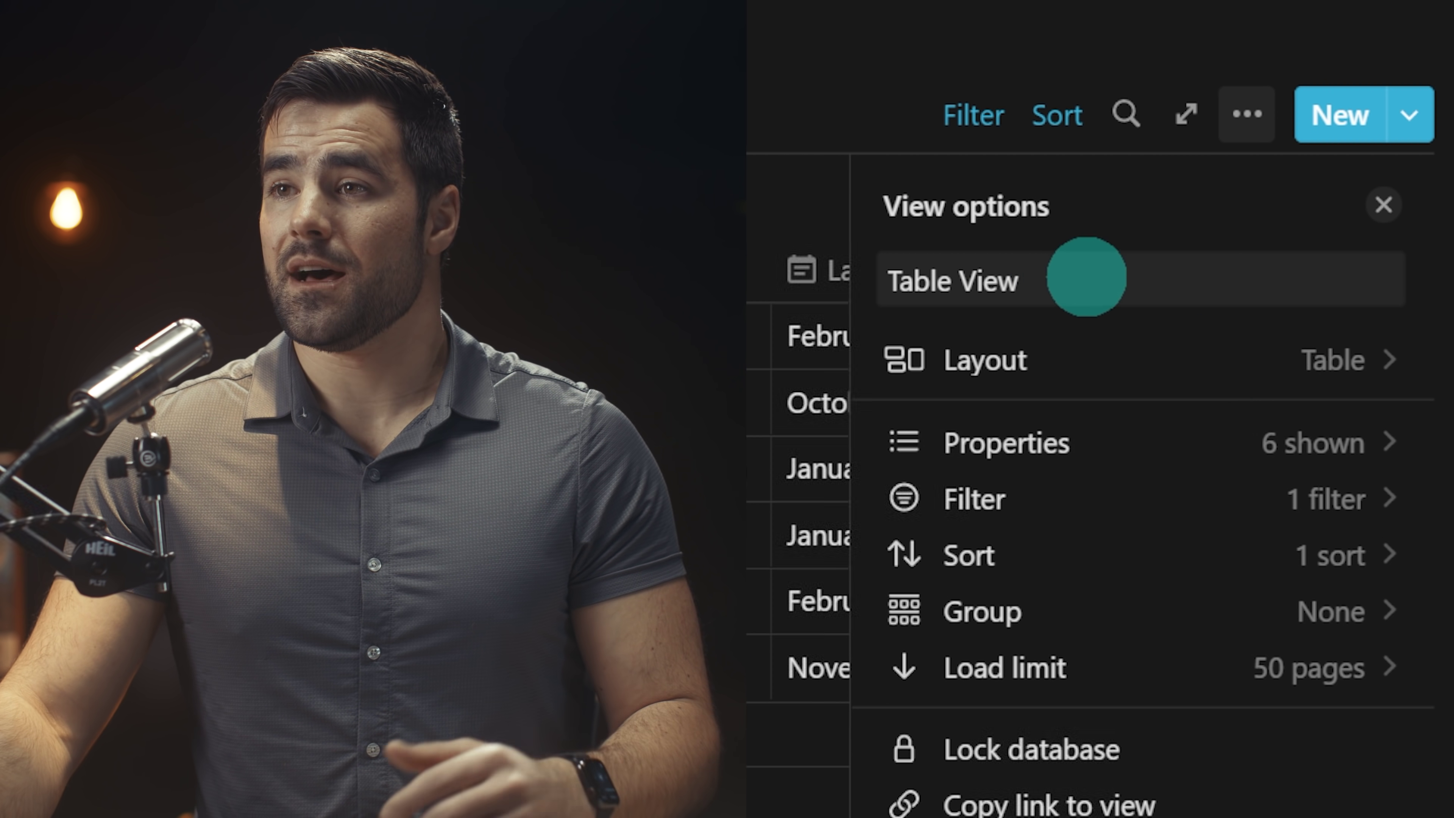
pyautogui.click(1076, 369)
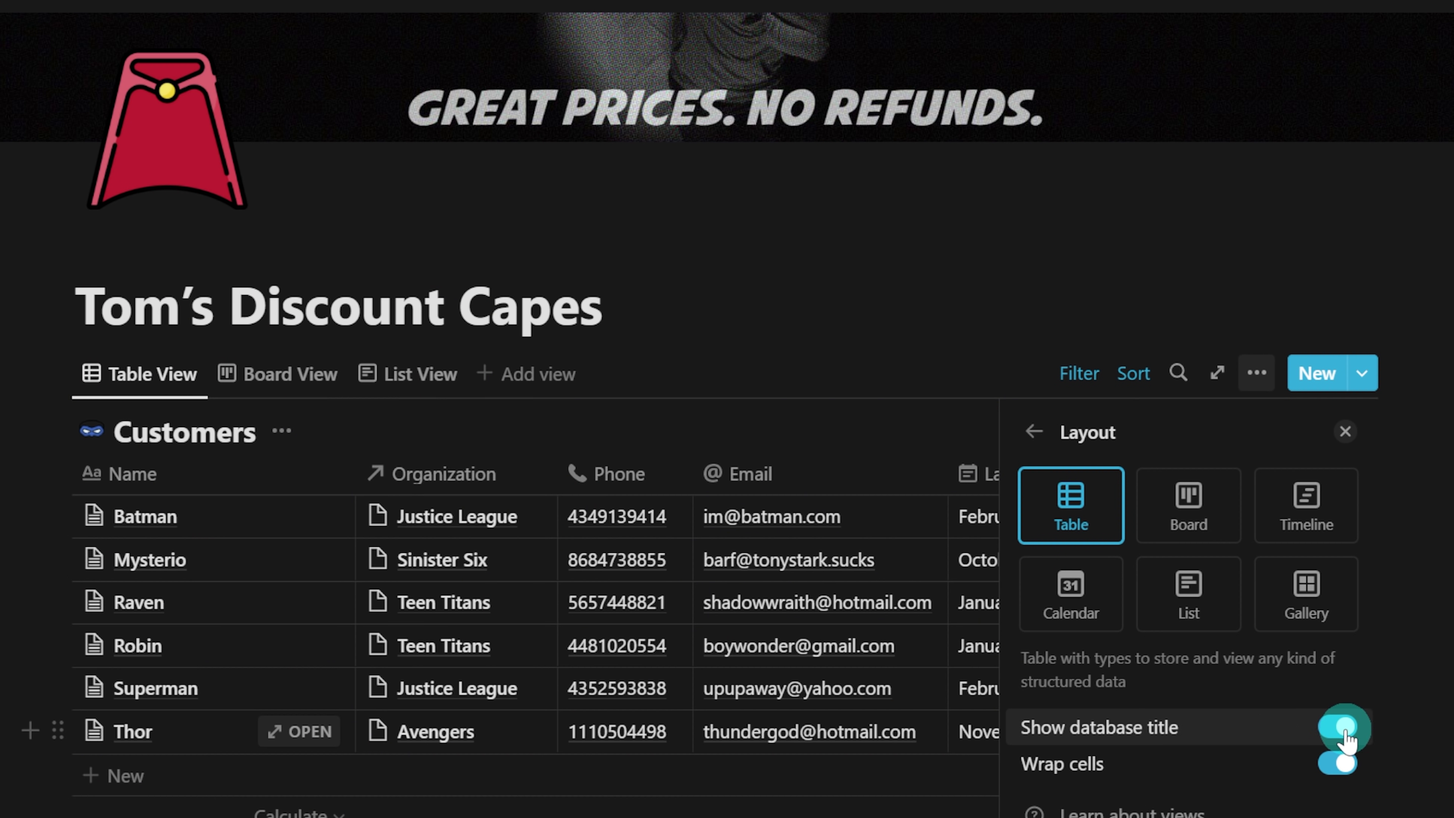
pyautogui.click(1343, 730)
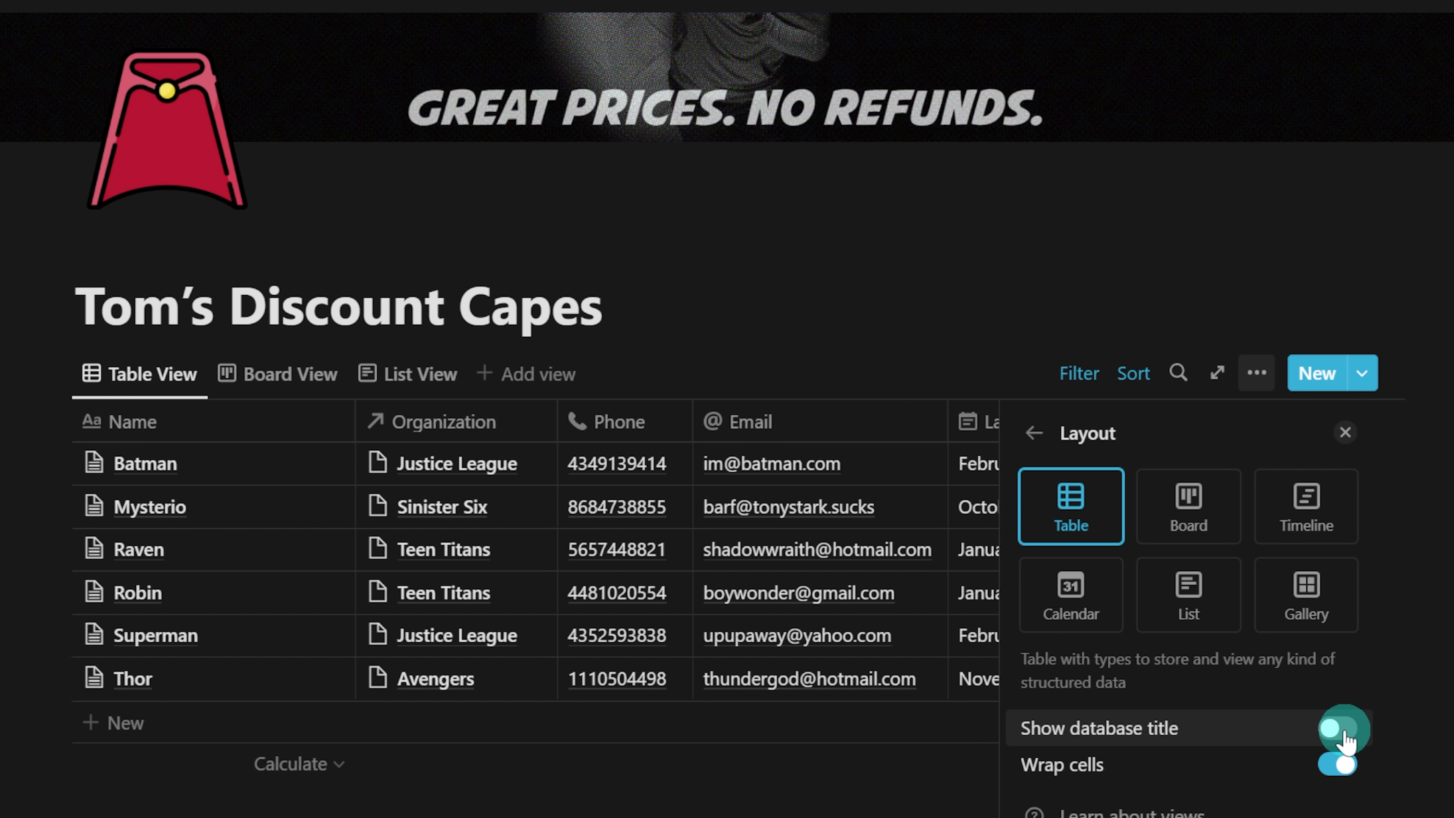
pyautogui.click(1343, 730)
pyautogui.click(1033, 433)
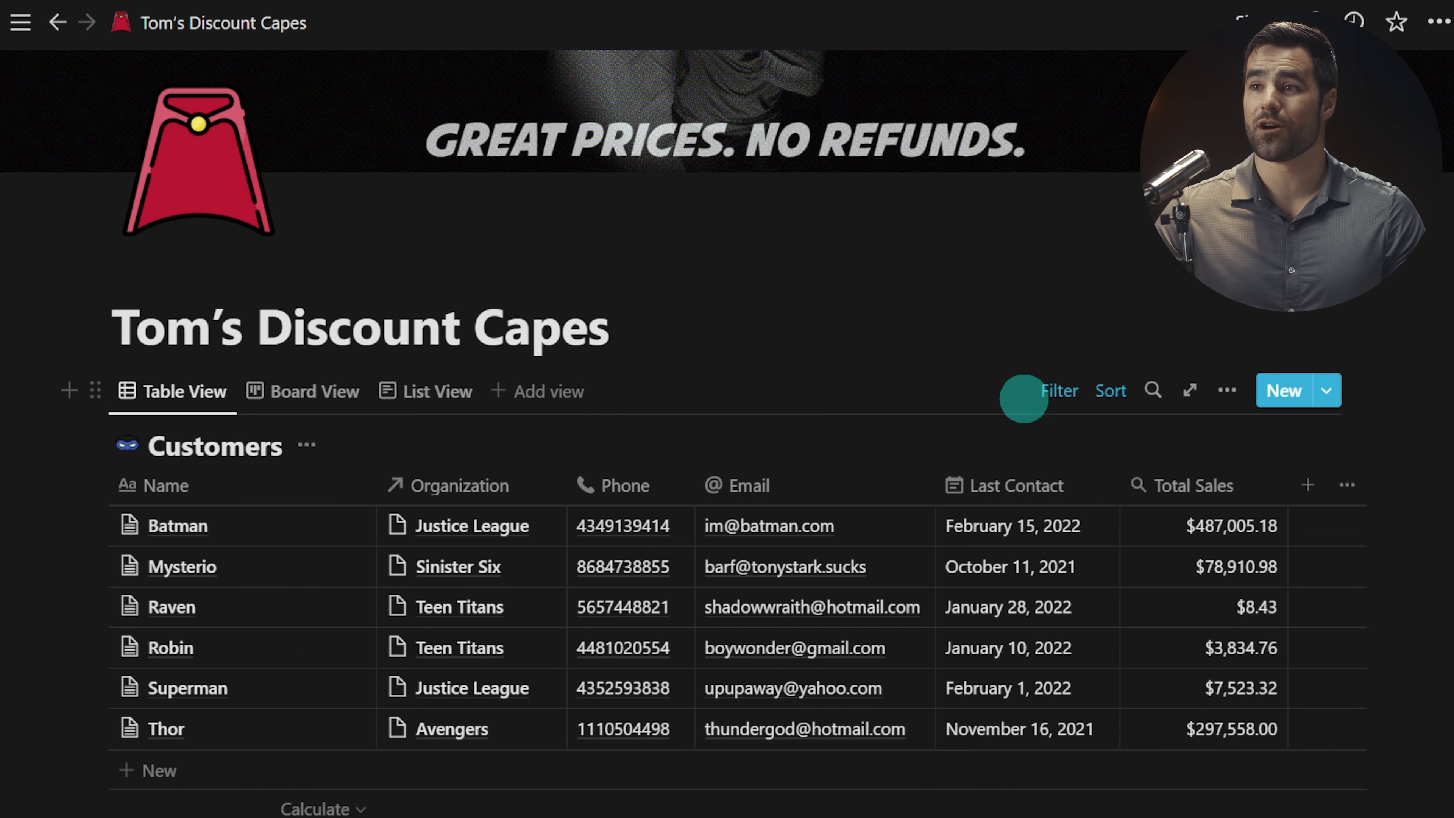
# Step: Add a Phone filter to the Customers table and save it for everyone
pyautogui.click(1056, 401)
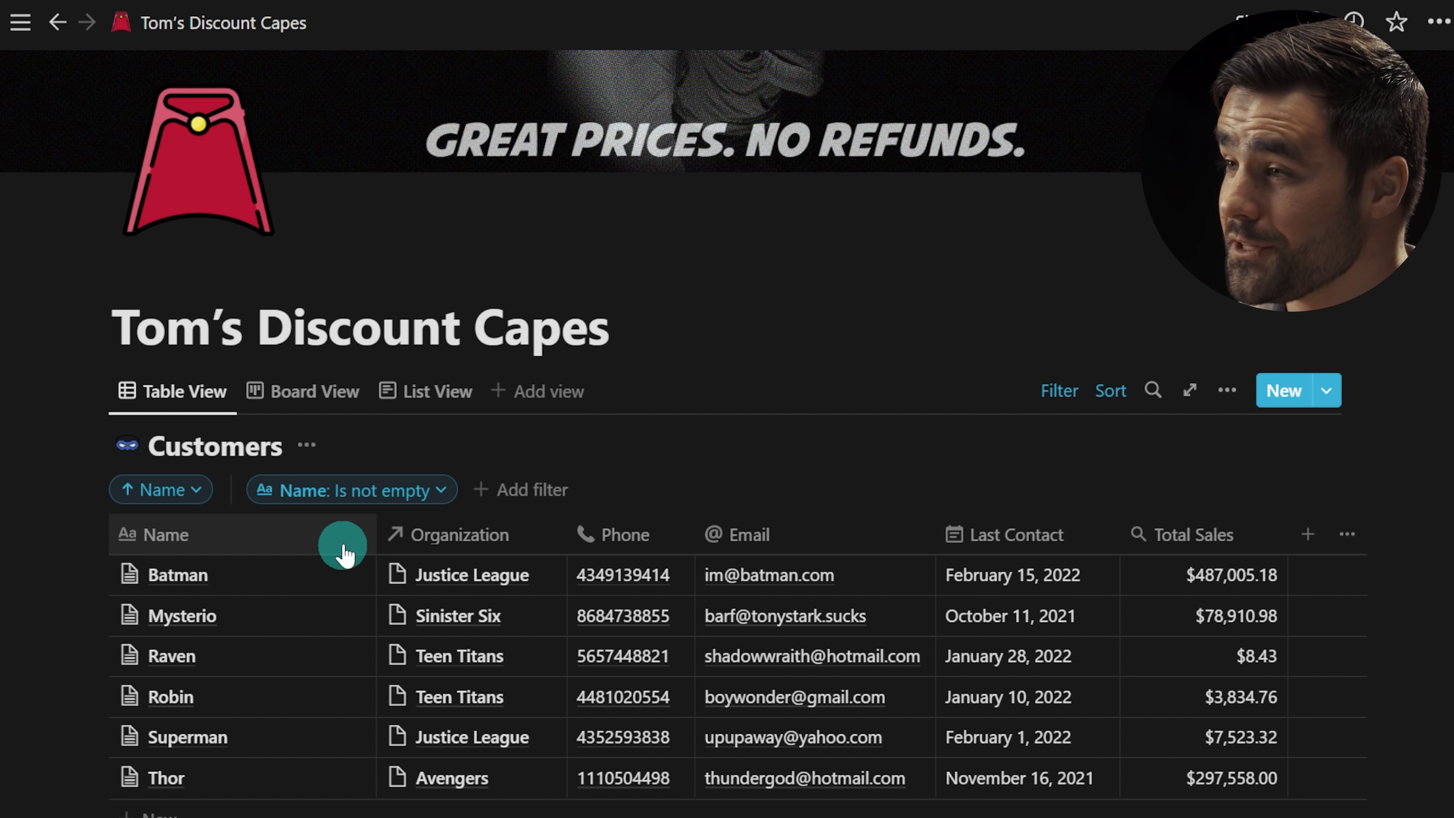
pyautogui.click(510, 493)
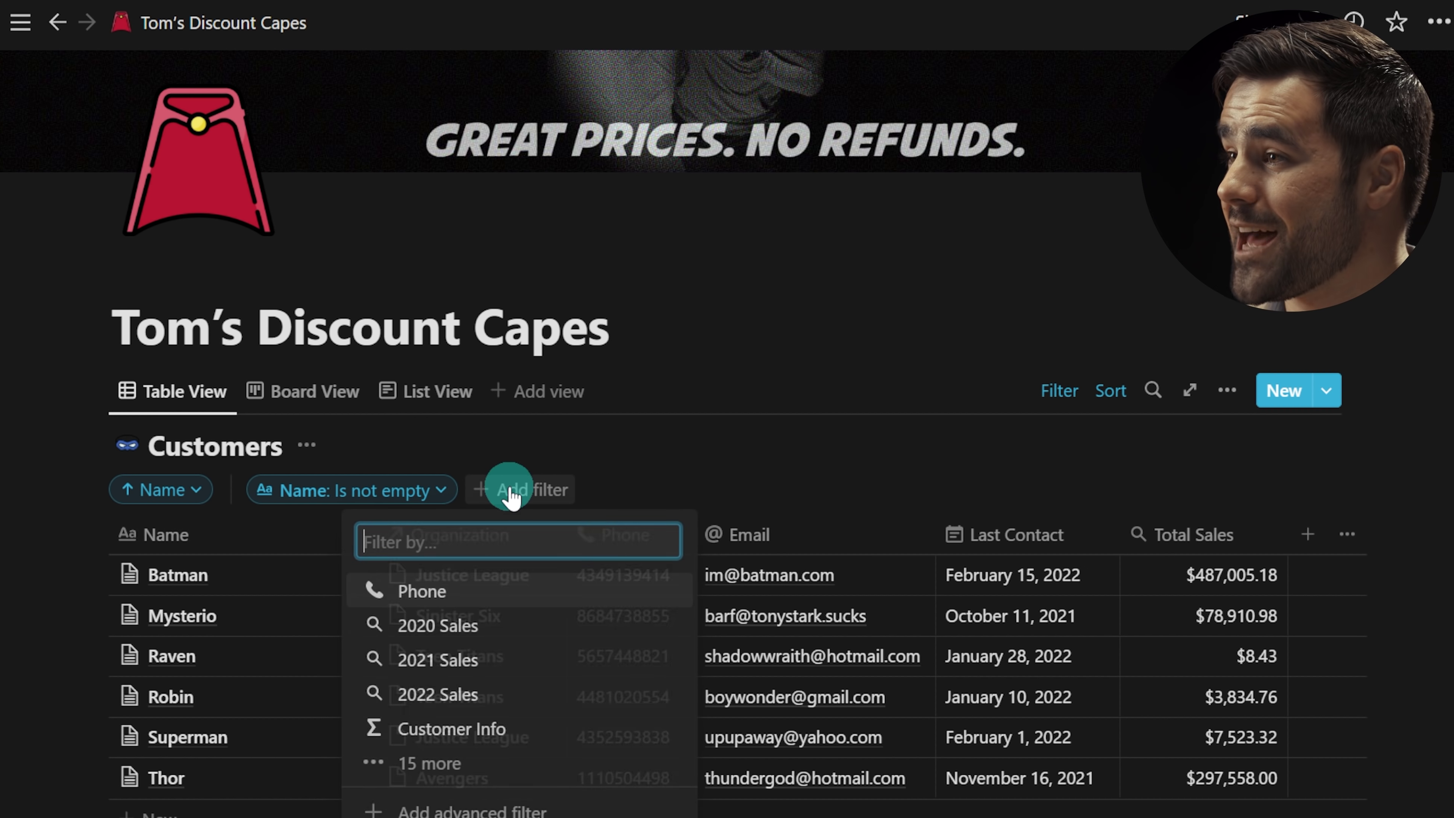
pyautogui.click(460, 587)
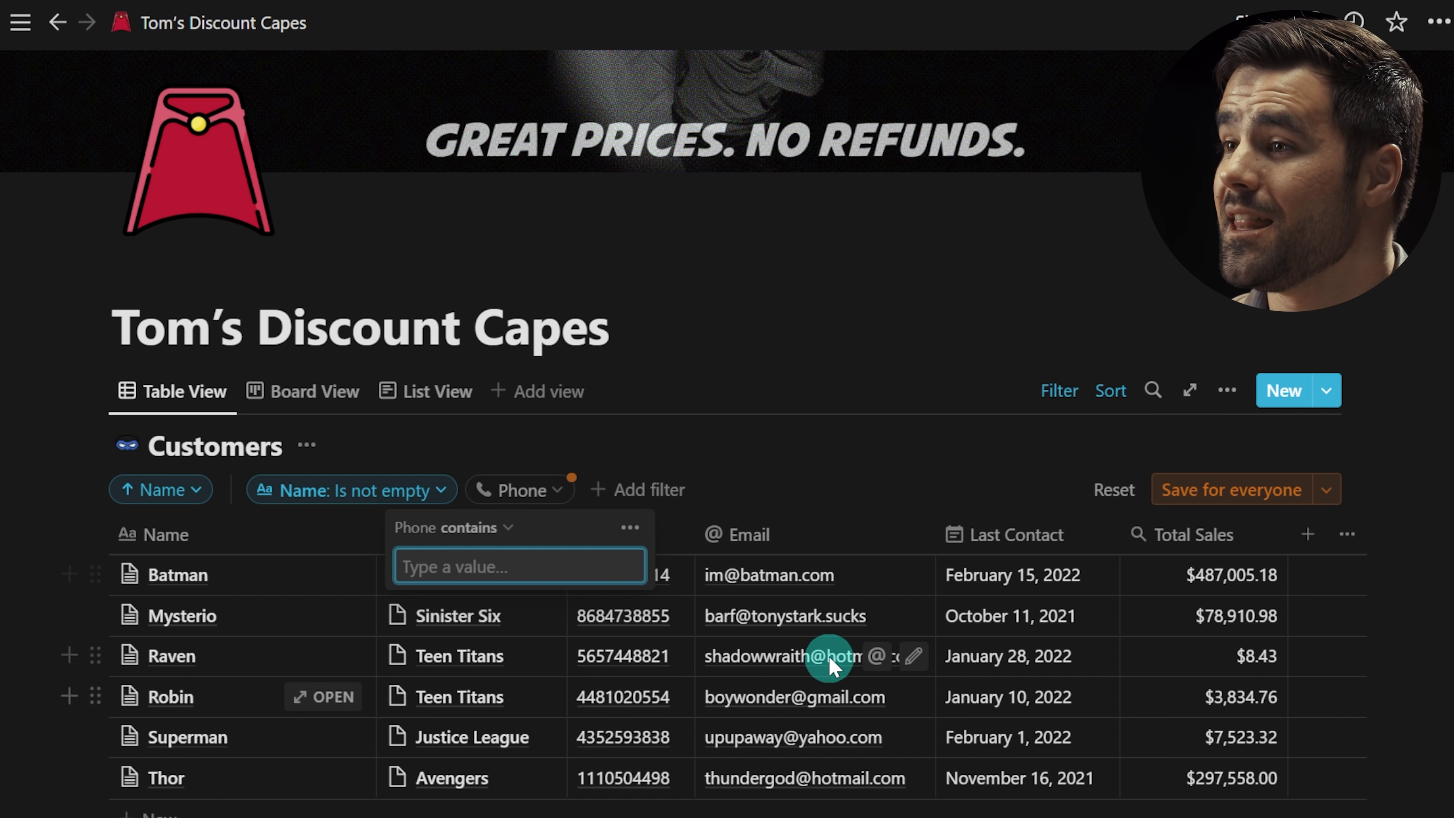
pyautogui.click(1220, 491)
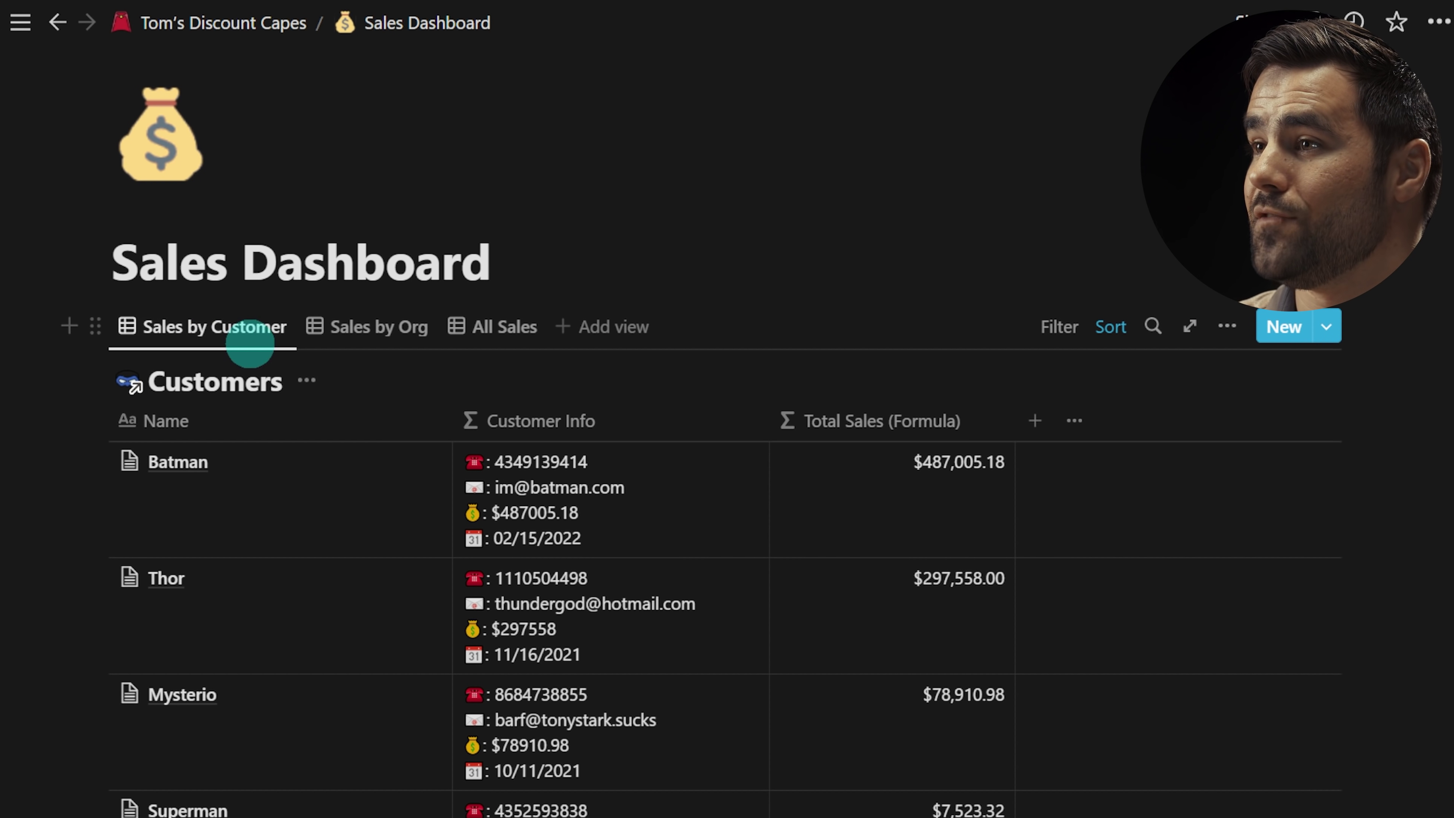
# Step: Open the full Customers database, return to the Sales Dashboard, and show the Sales by Org view
pyautogui.click(232, 393)
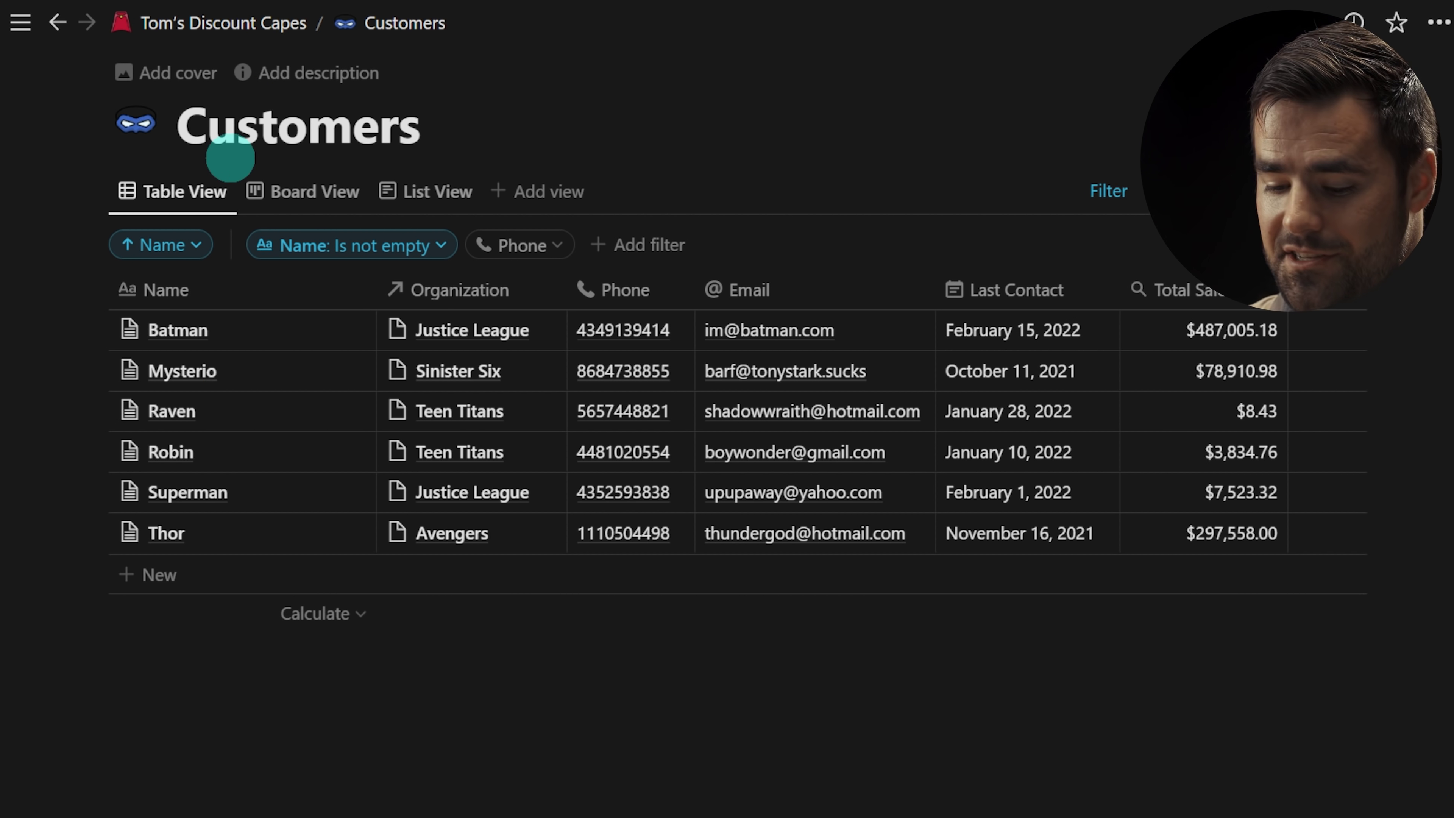
pyautogui.hotkey('ctrl', '[')
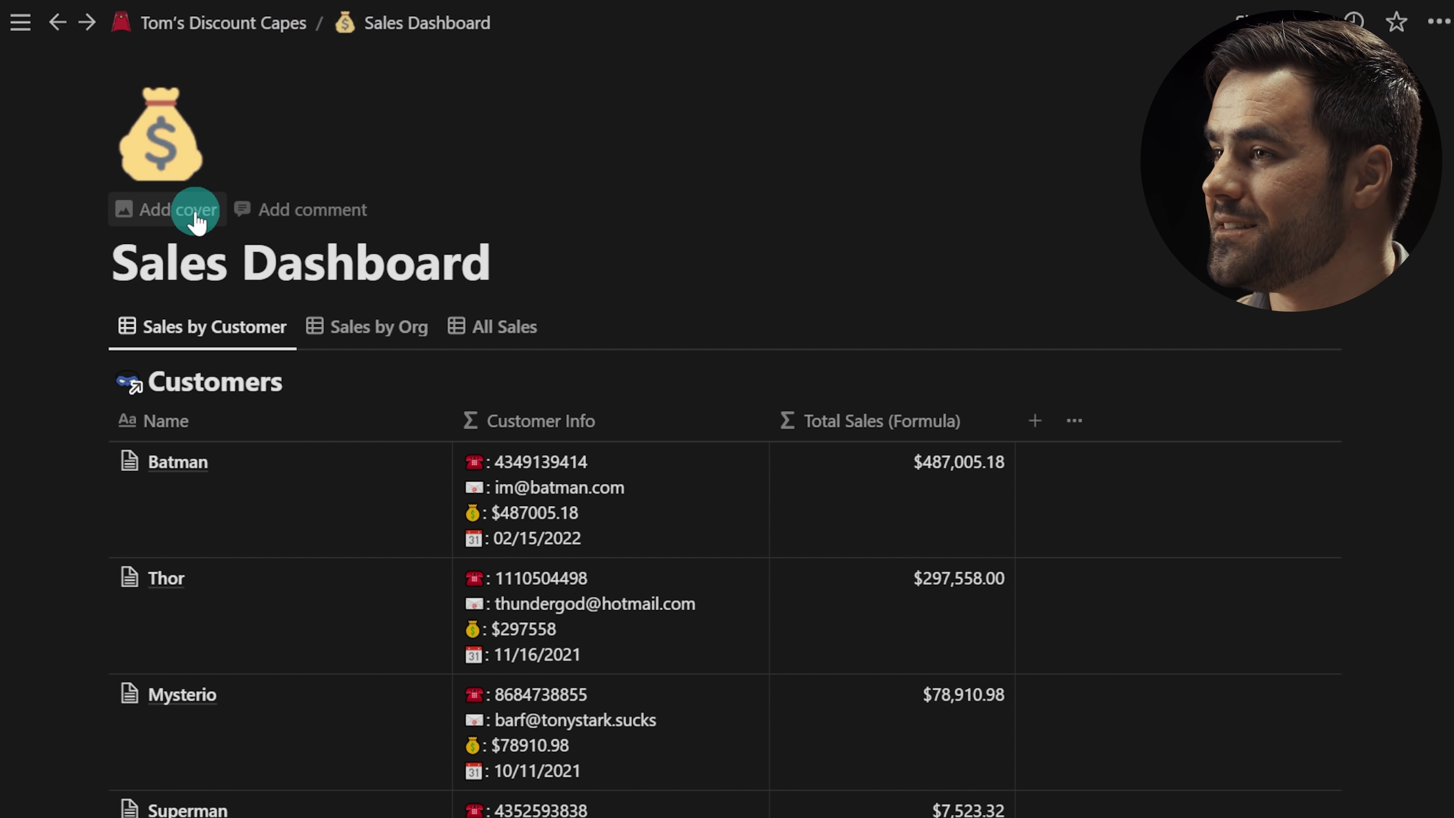
pyautogui.click(388, 326)
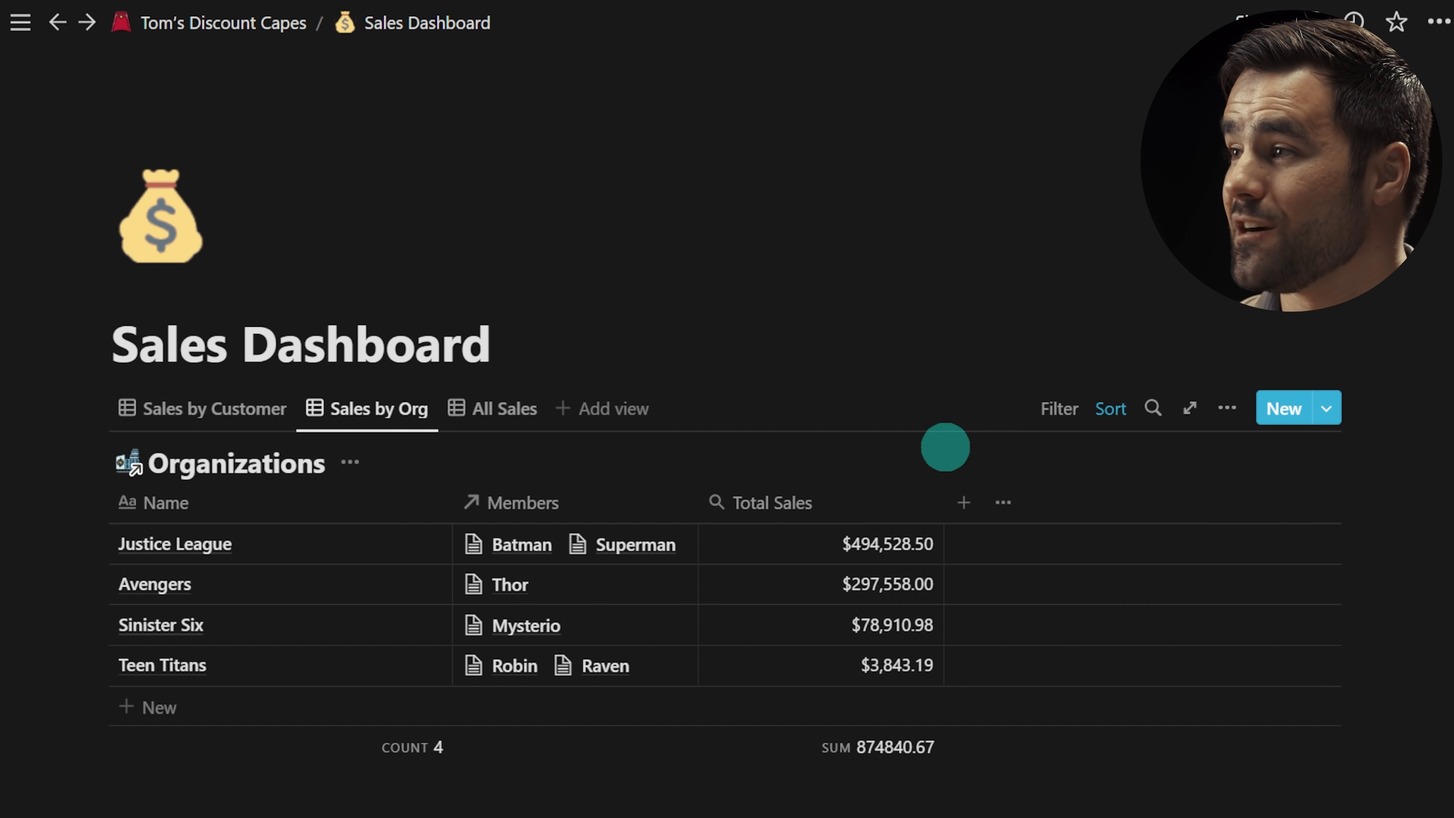
# Step: Bring up the Source choice in the Sales by Org view options
pyautogui.click(1227, 408)
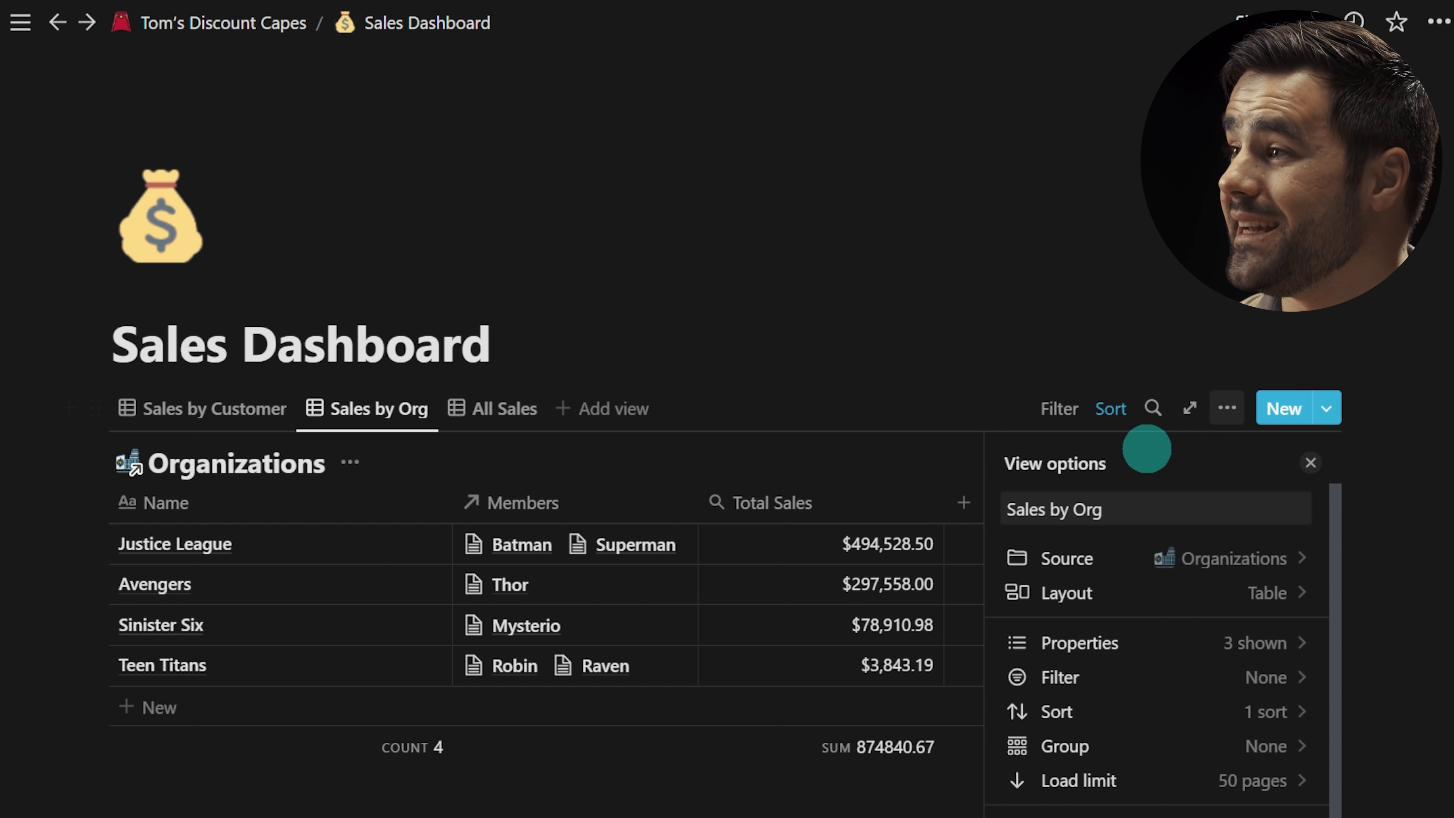
pyautogui.scroll(-1, 1133, 696)
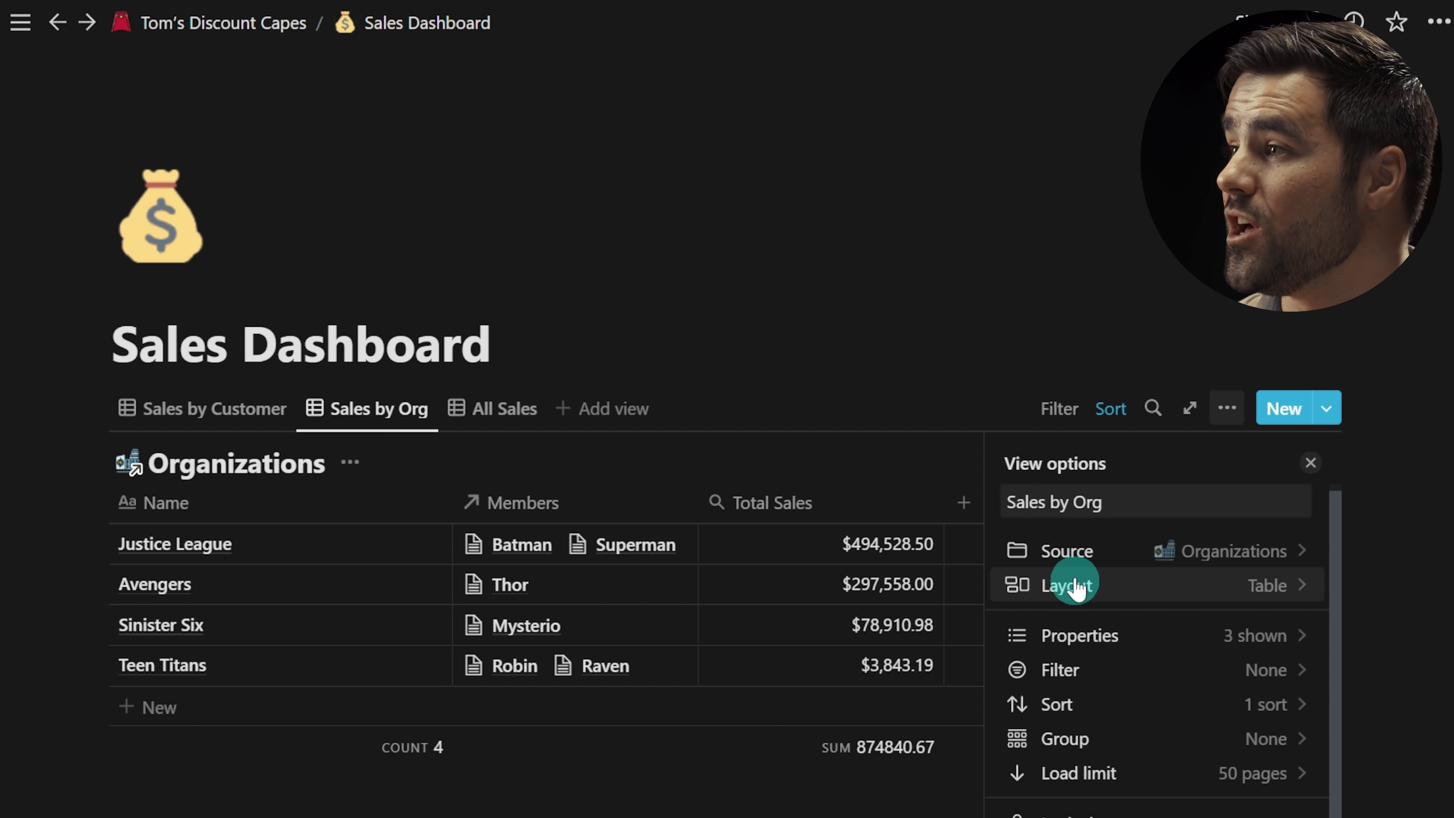
pyautogui.click(1119, 556)
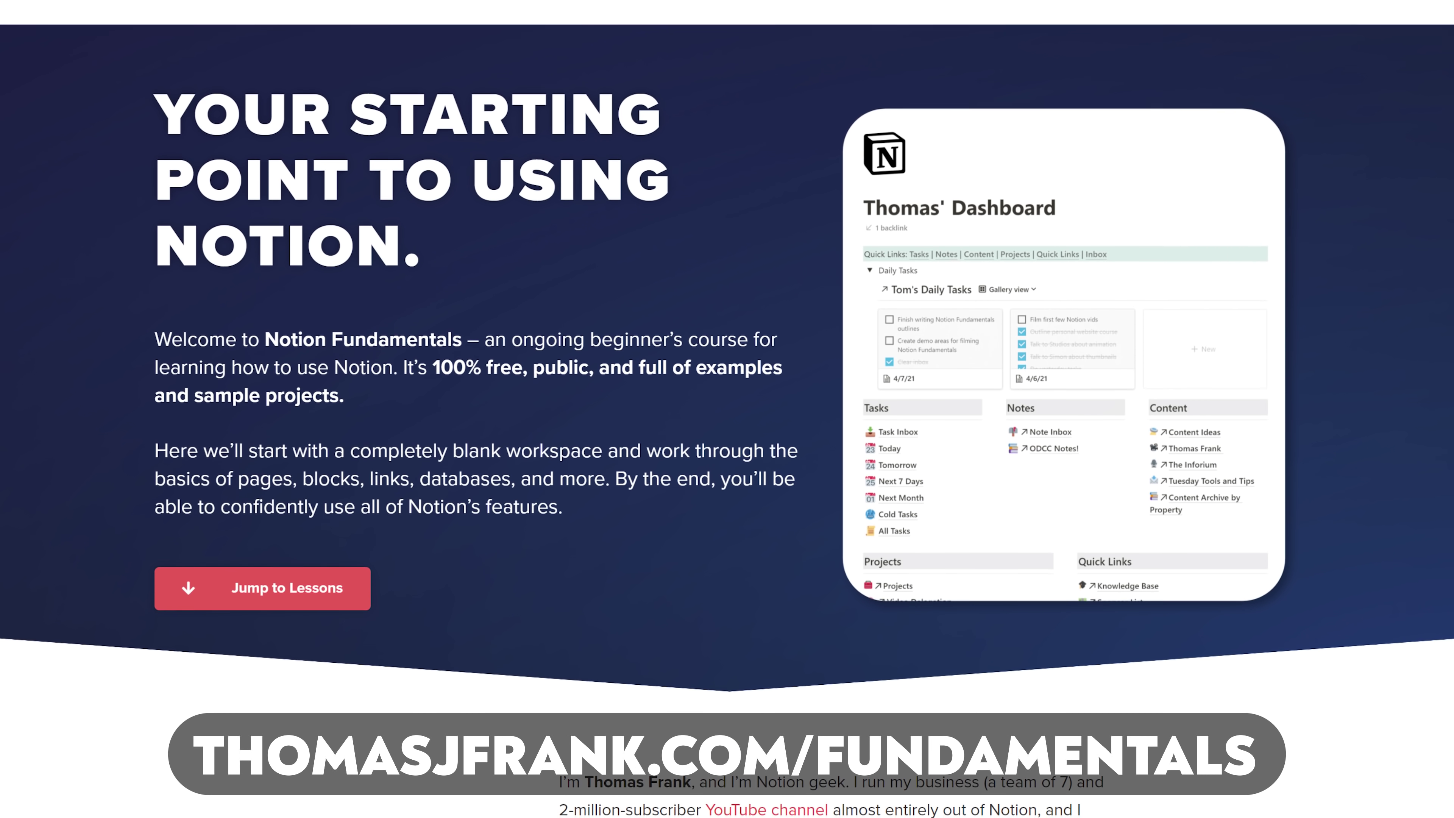
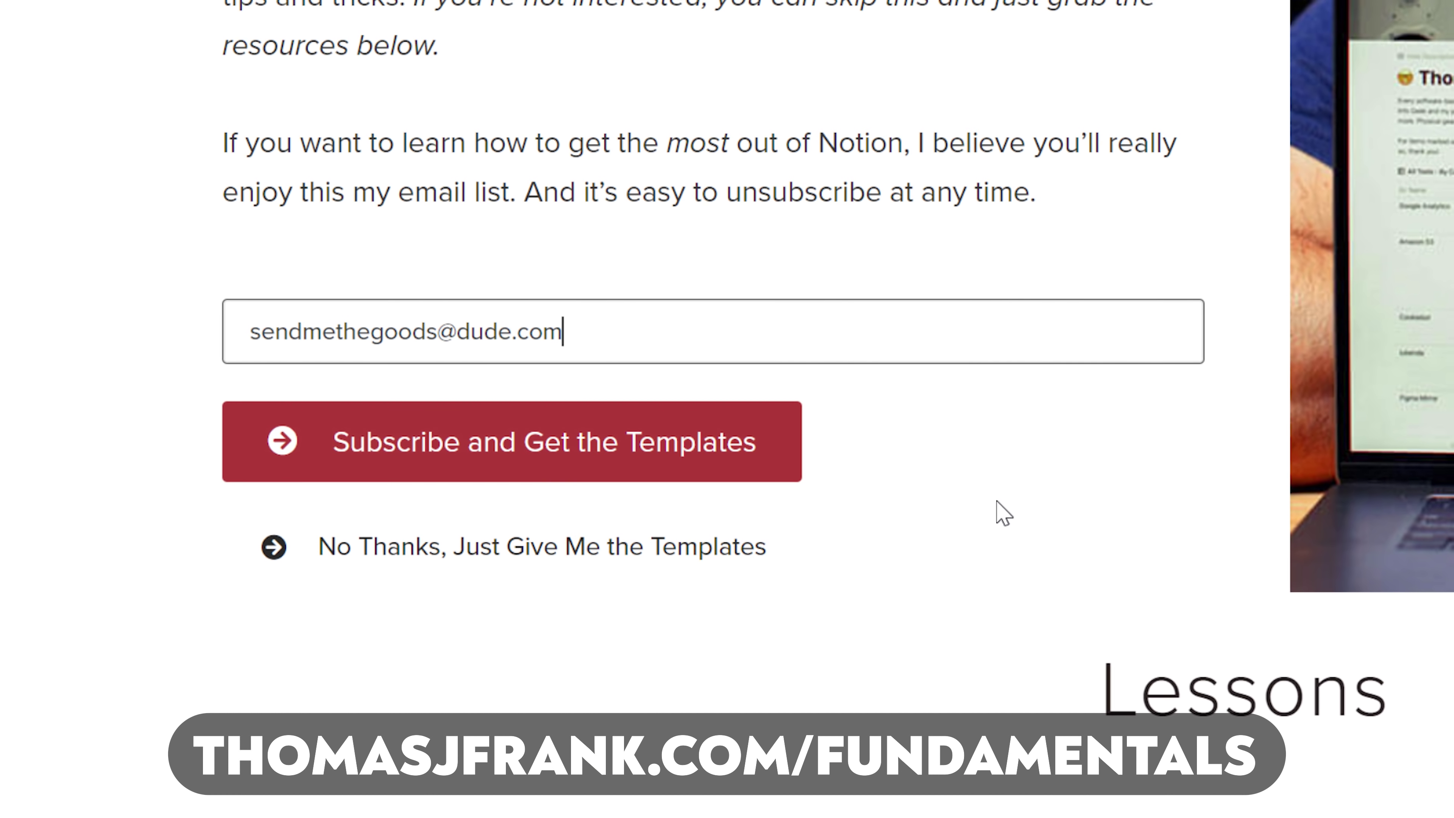
# Step: Enter an e-mail address and subscribe to receive the templates
pyautogui.click(669, 446)
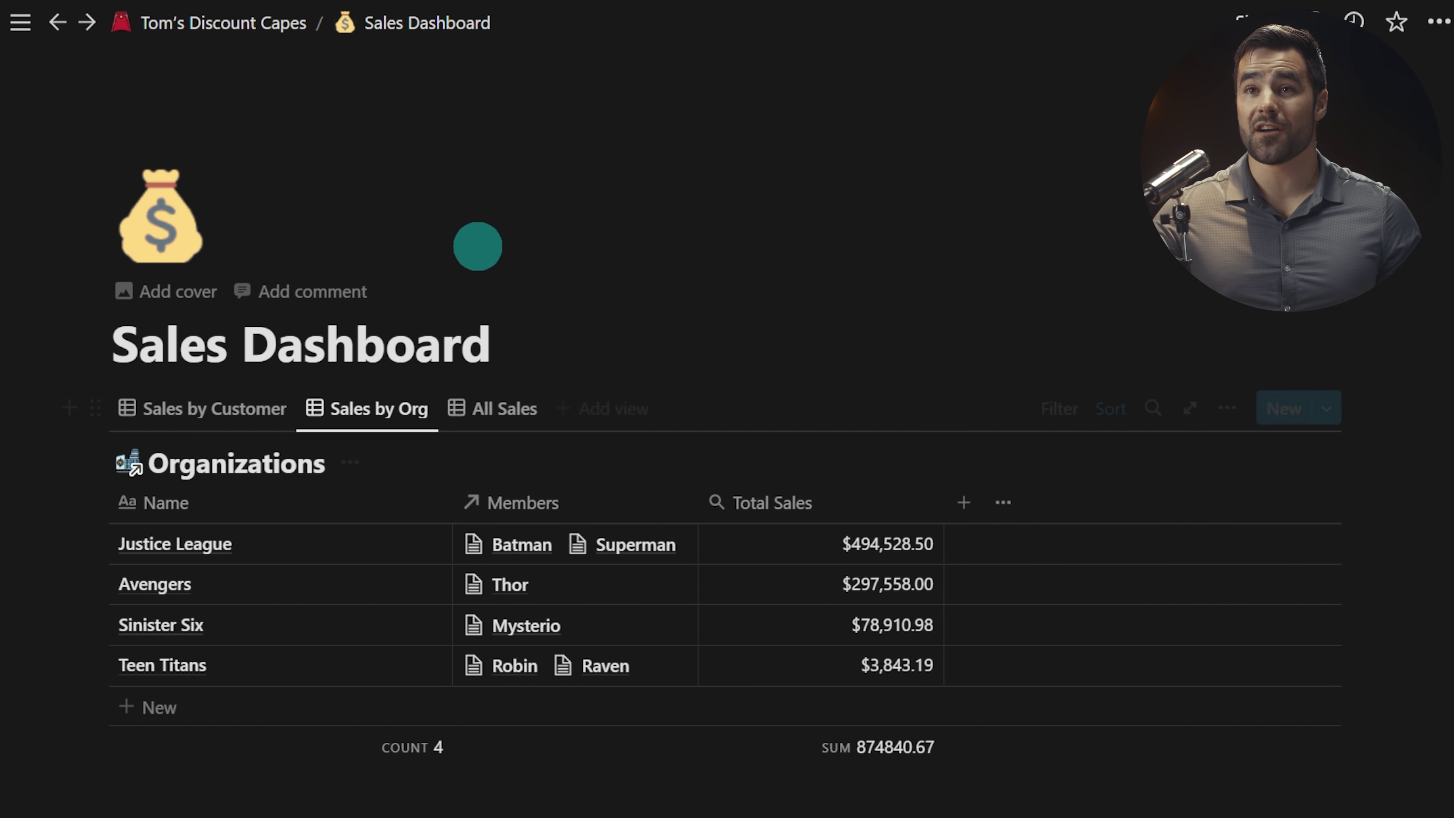
# Step: Go to Tom's Discount Capes, switch Customers to Board and back to Table, and check the Name sort
pyautogui.click(255, 39)
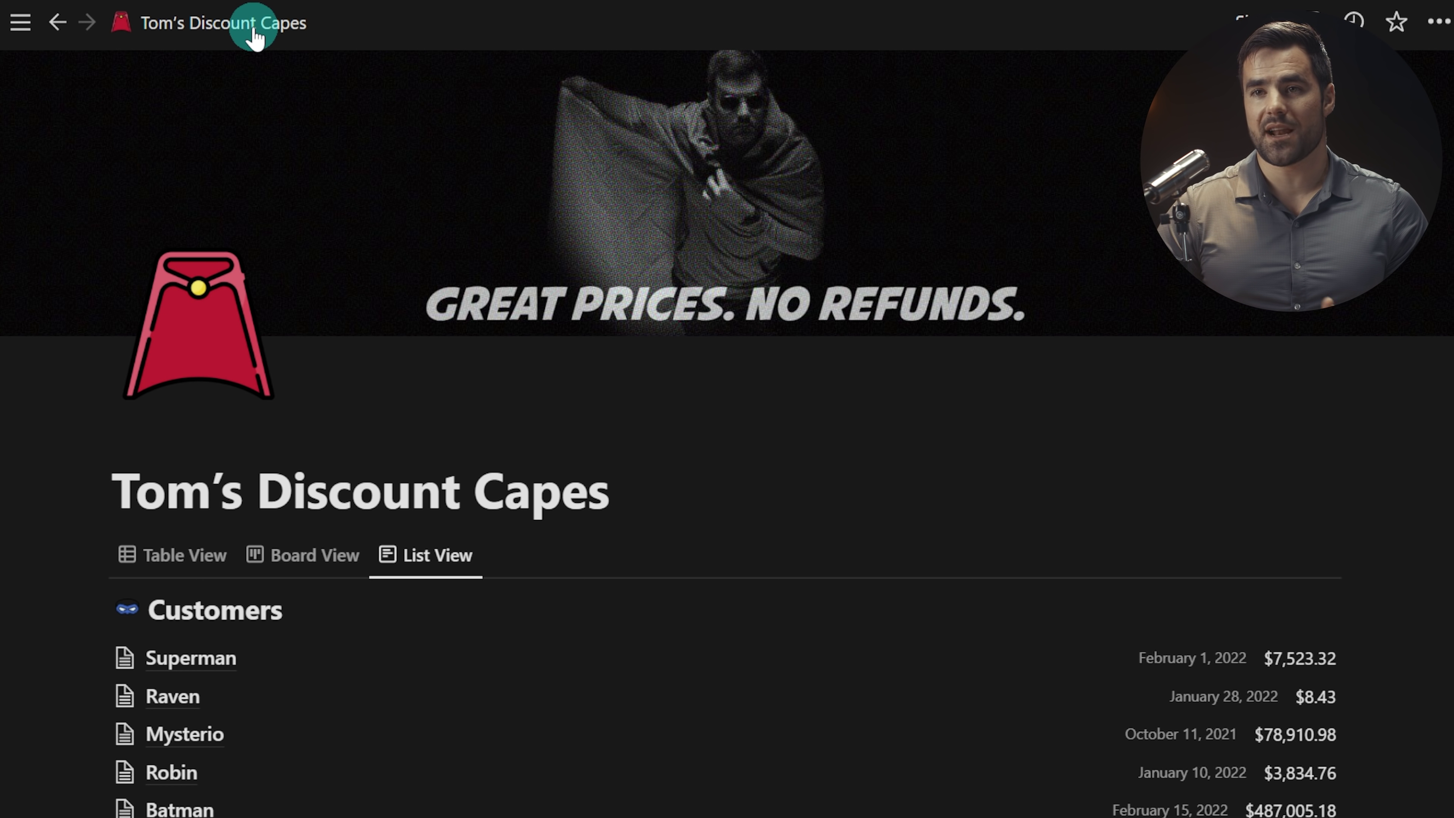
pyautogui.scroll(-3, 625, 472)
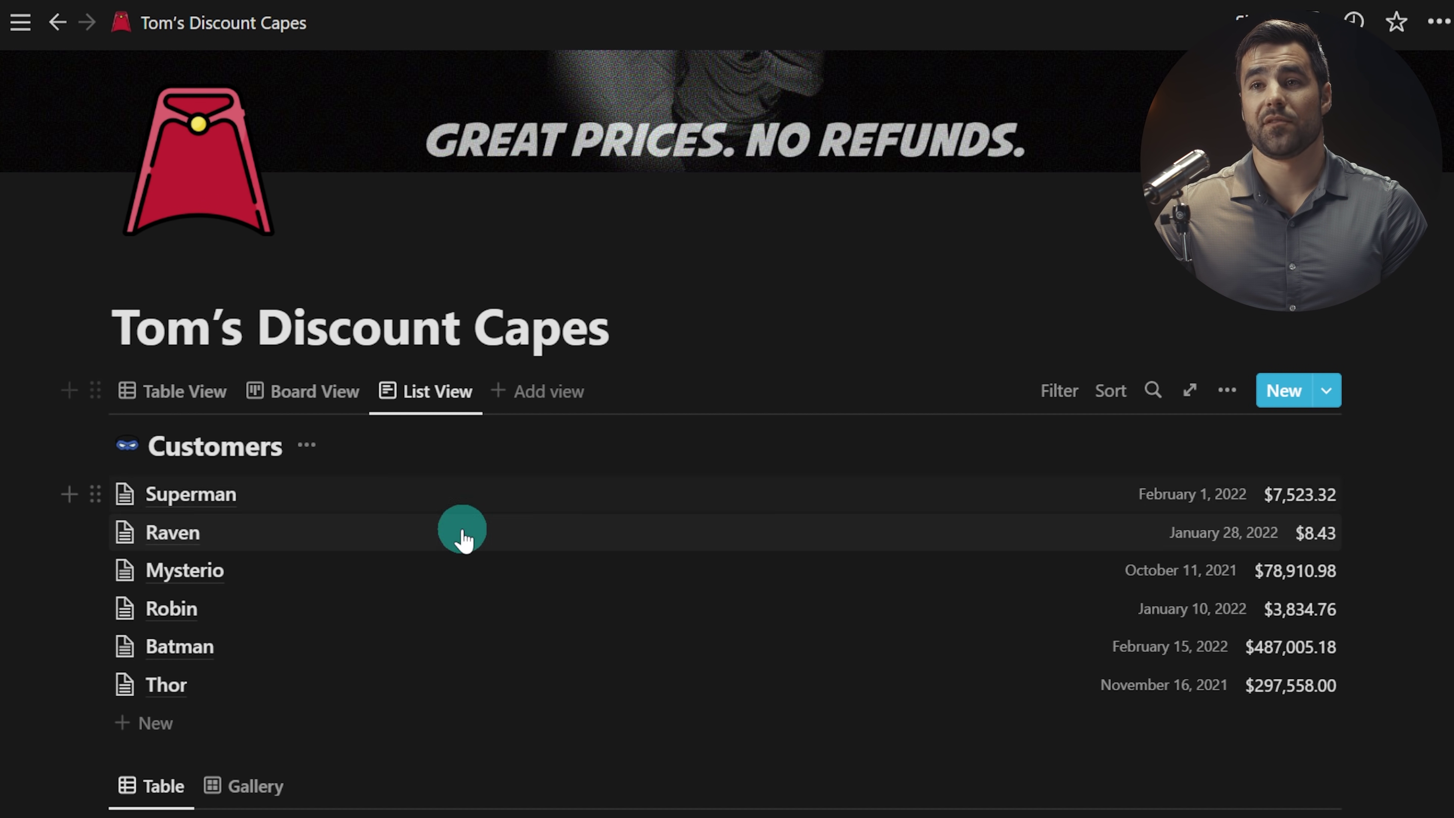
pyautogui.scroll(-7, 496, 545)
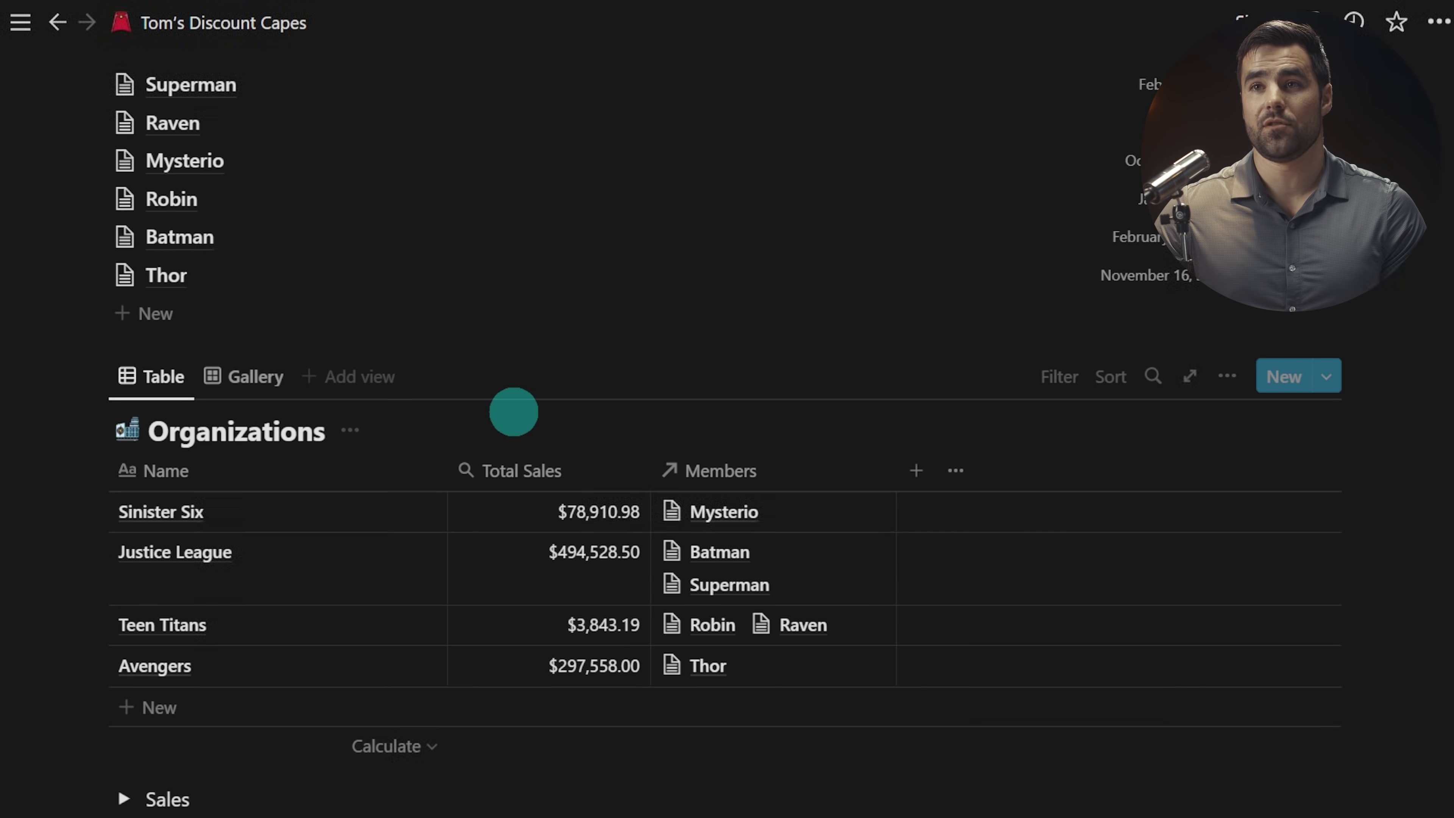
pyautogui.scroll(6, 514, 412)
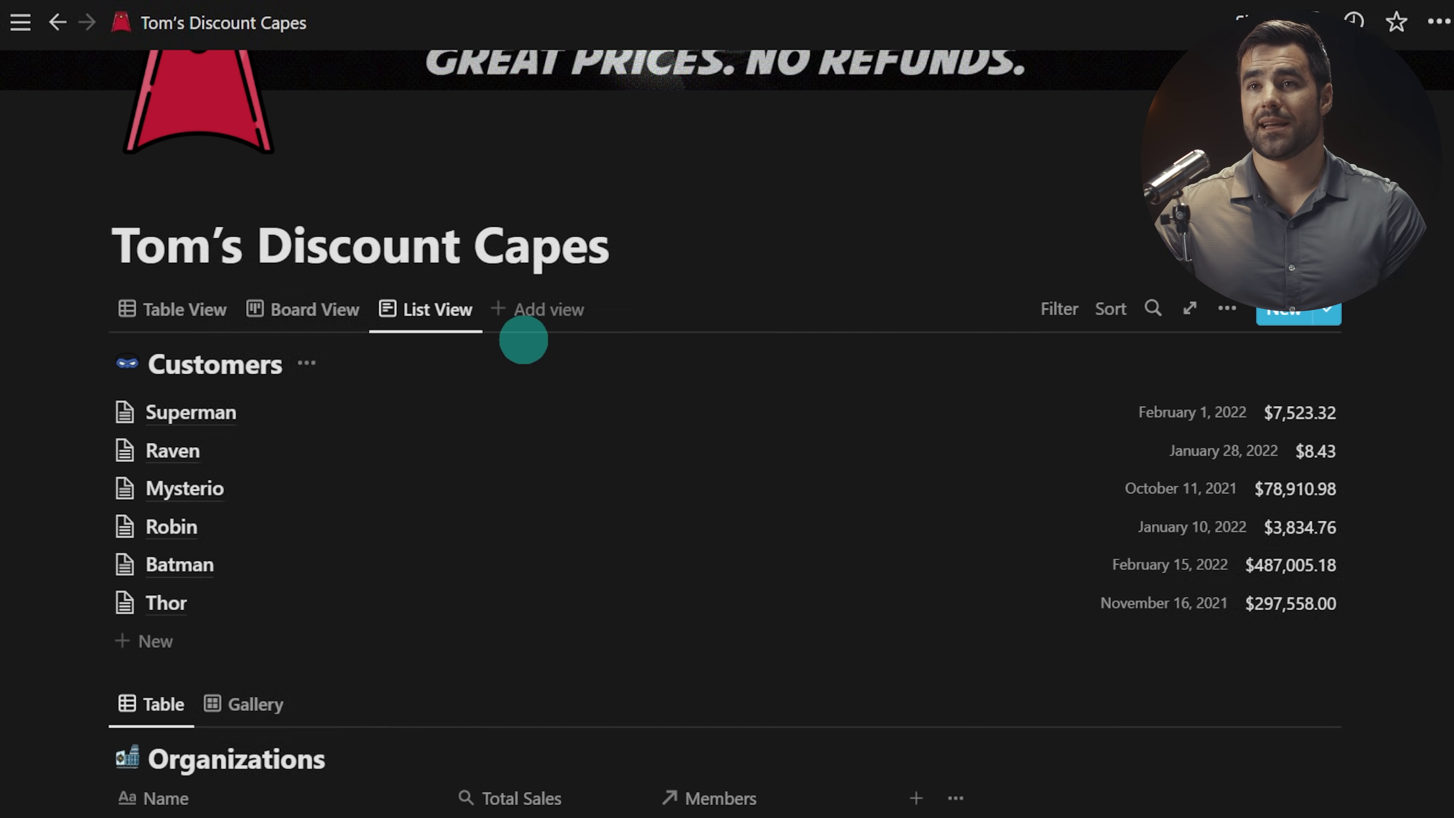
pyautogui.click(324, 312)
pyautogui.click(181, 321)
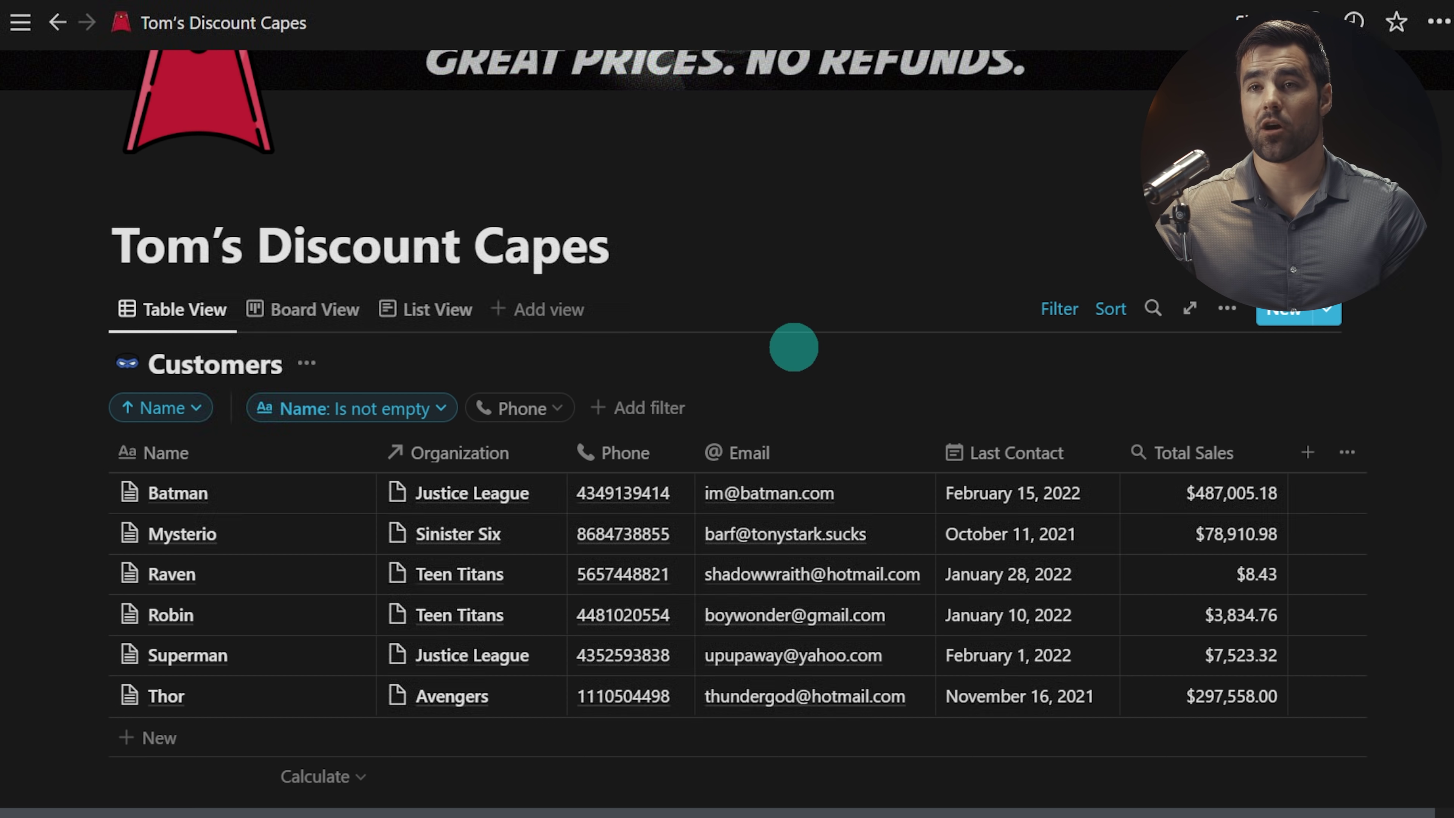
pyautogui.click(1113, 309)
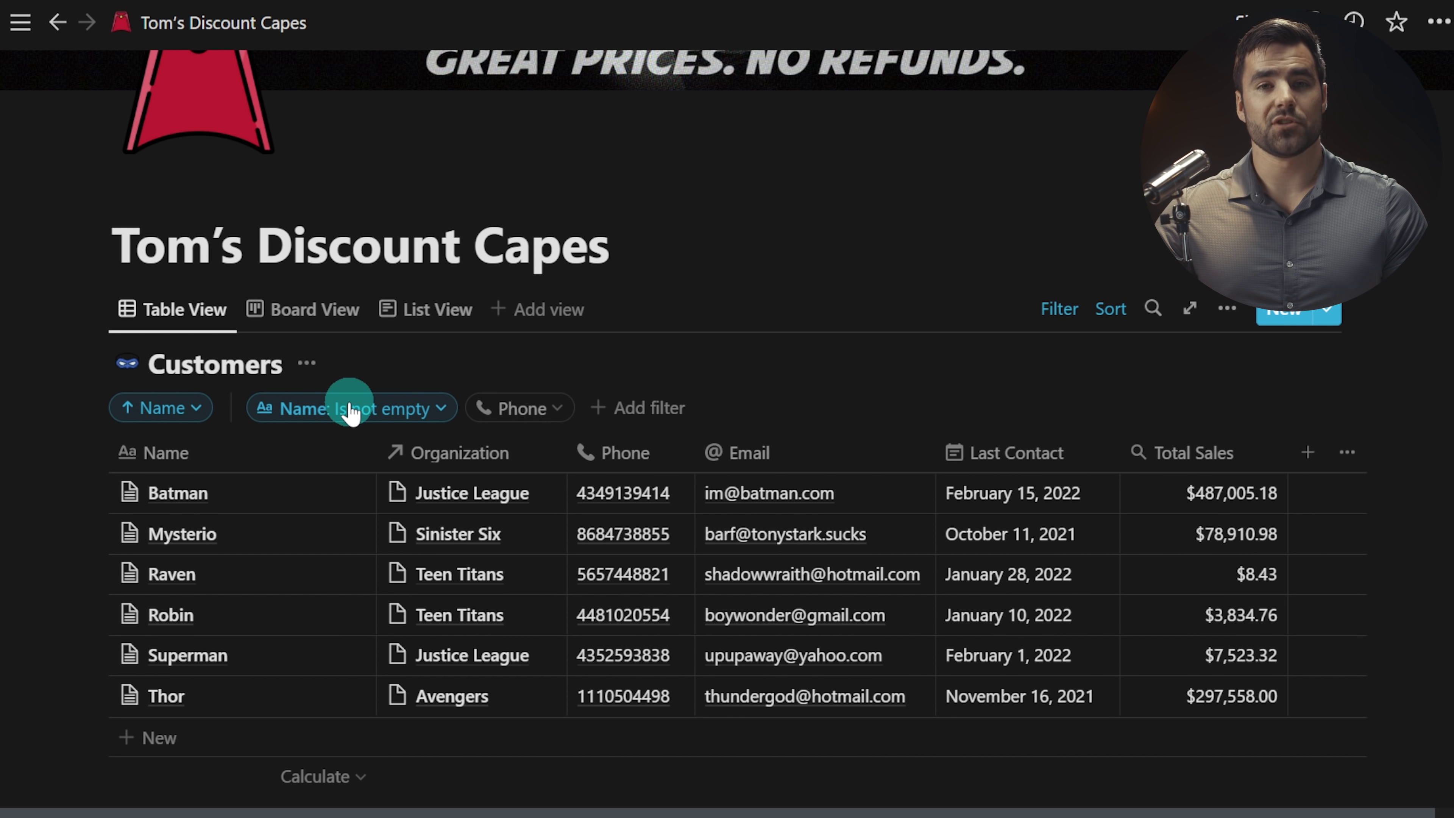
# Step: Review the Name is not empty filter, then add a 2020 Sales > 500 filter
pyautogui.click(379, 409)
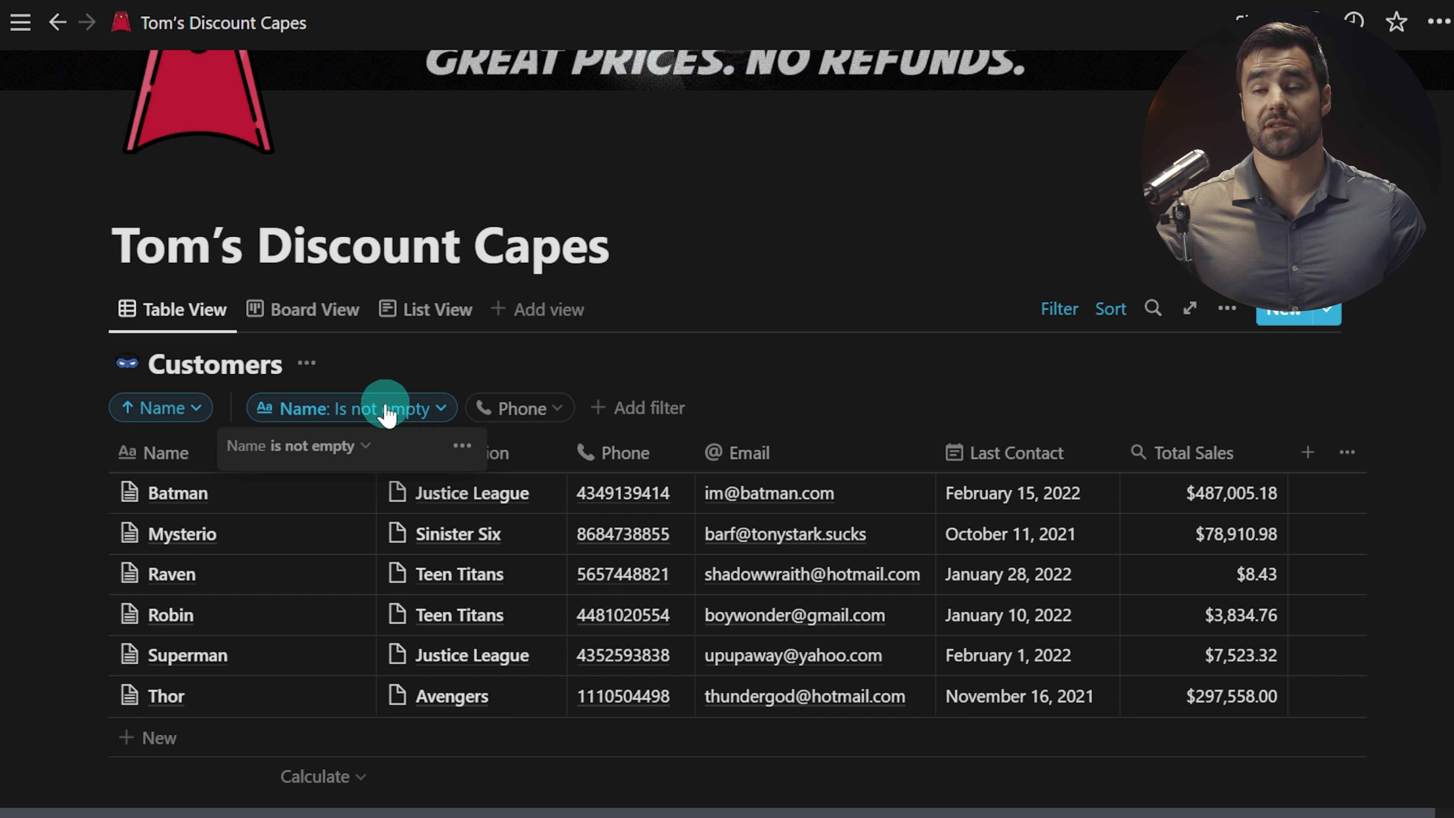
pyautogui.click(727, 358)
pyautogui.click(649, 409)
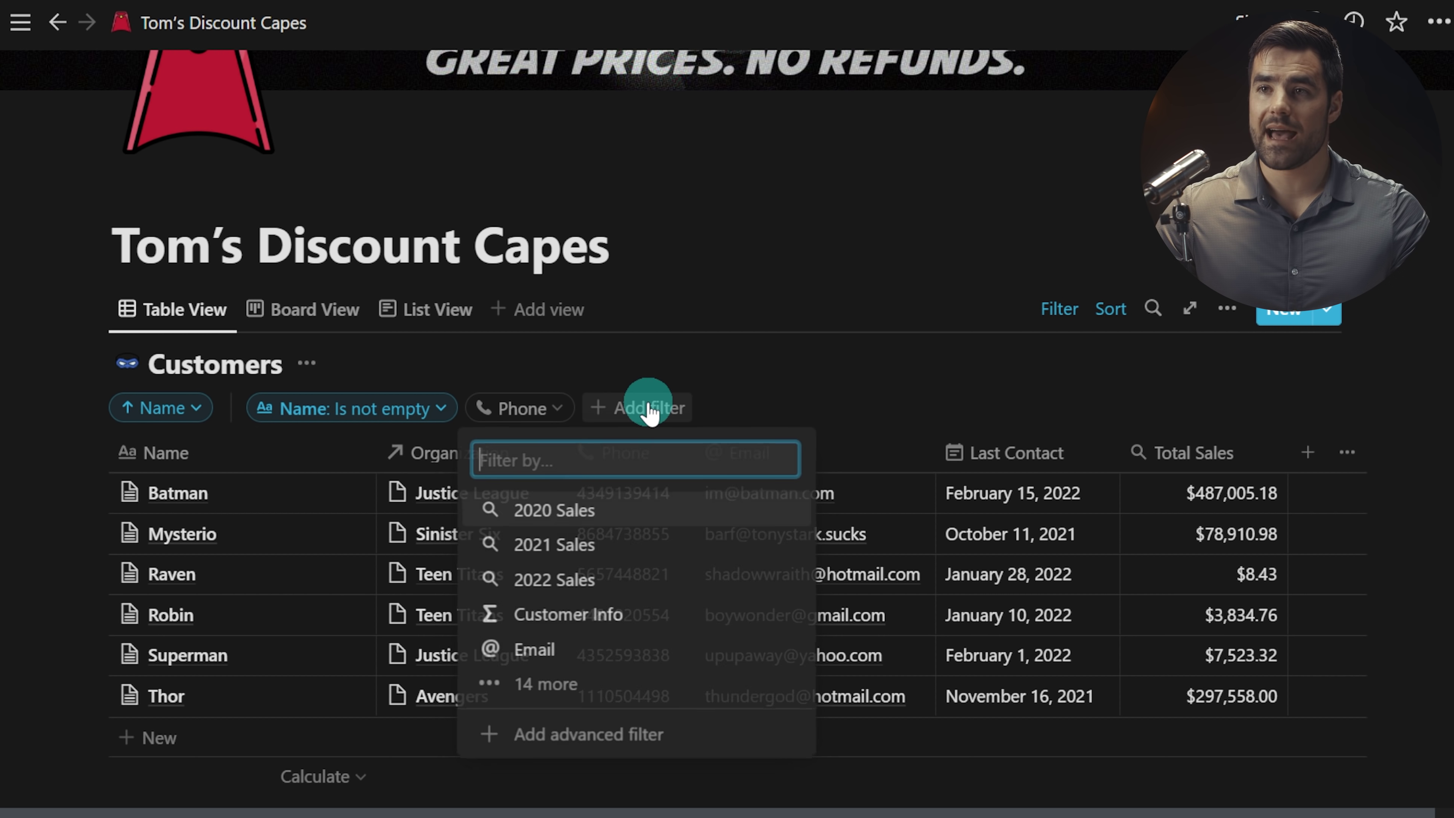
pyautogui.click(673, 504)
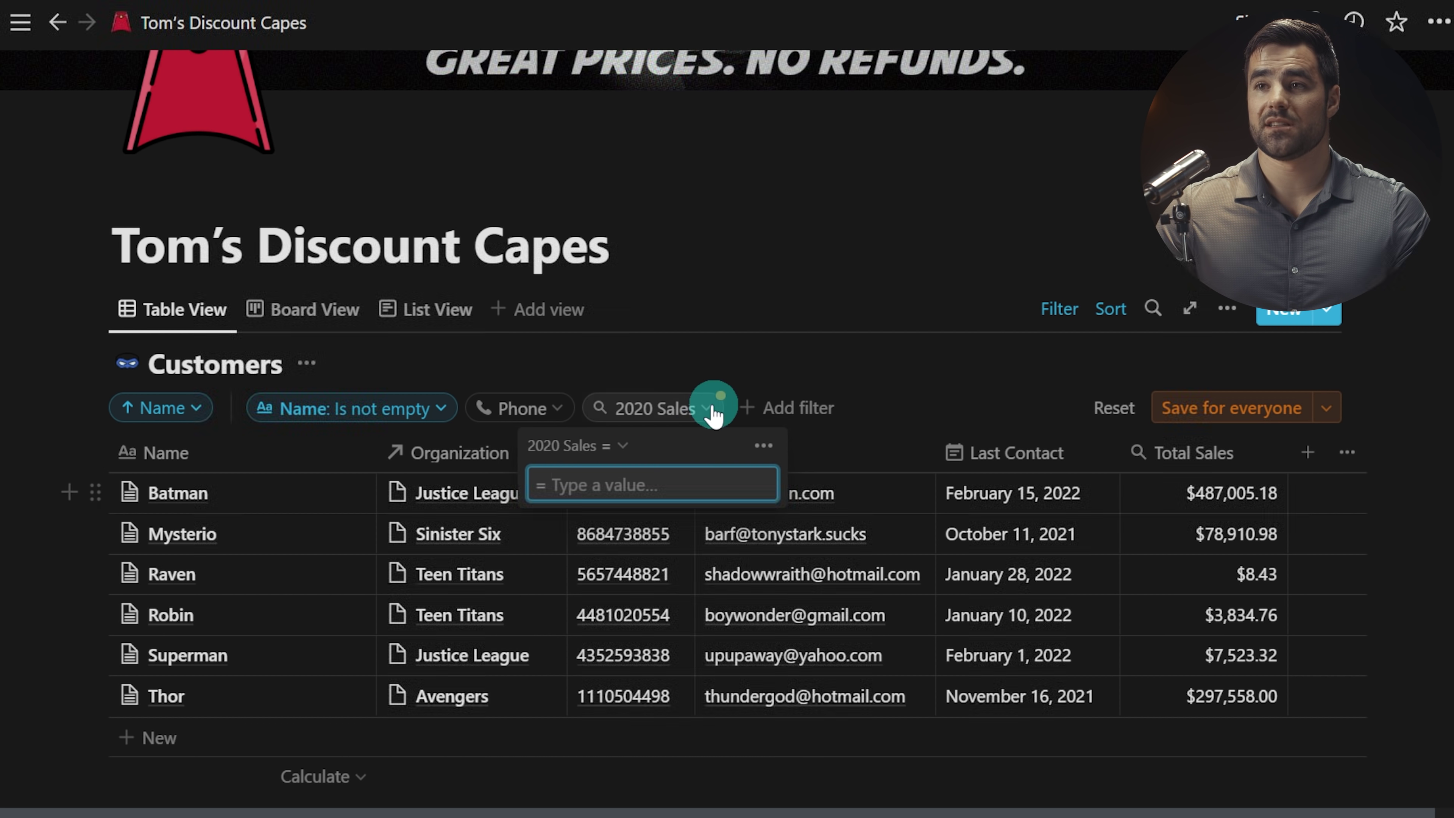
pyautogui.click(617, 445)
pyautogui.click(552, 549)
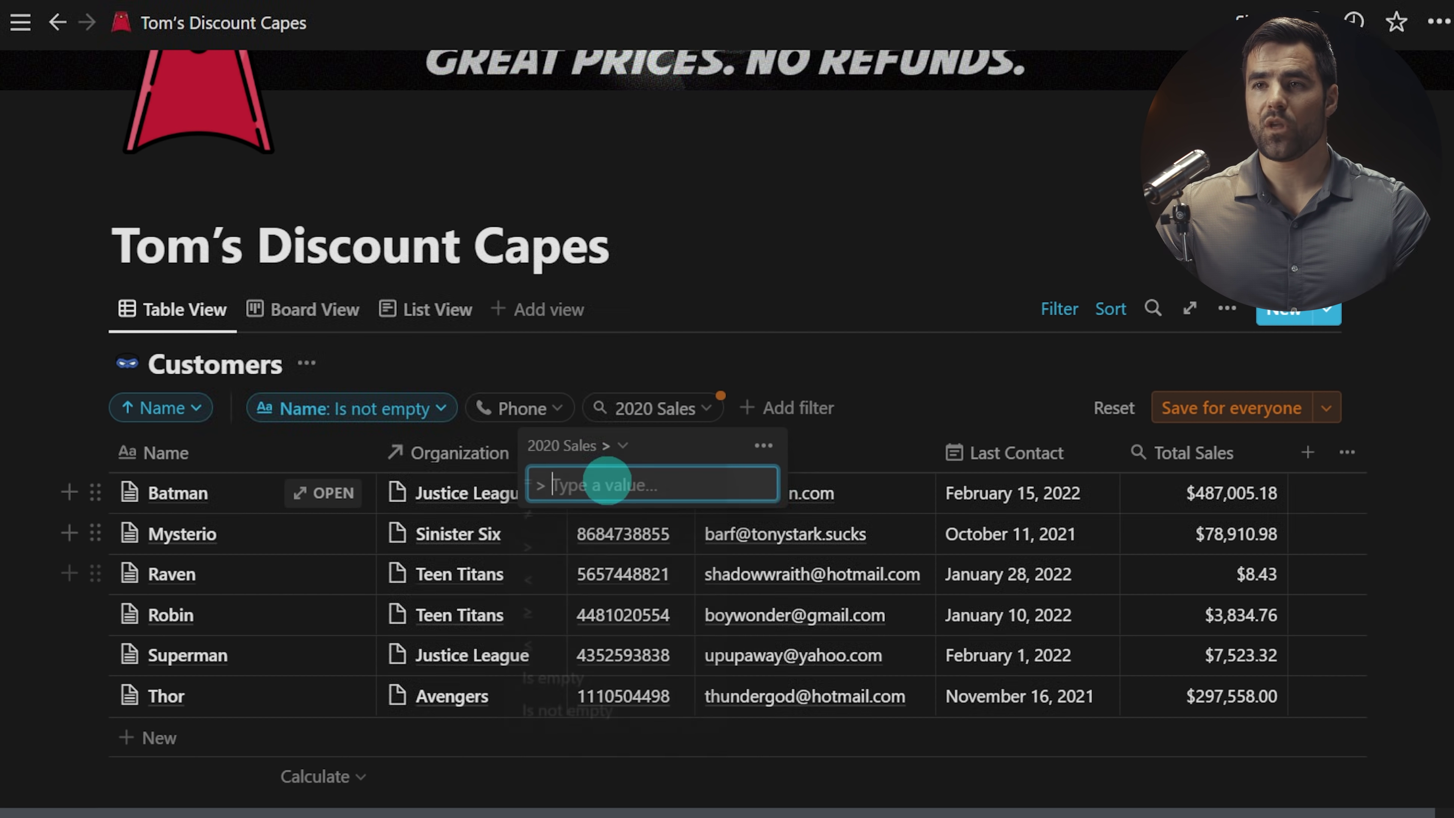
pyautogui.write('500')
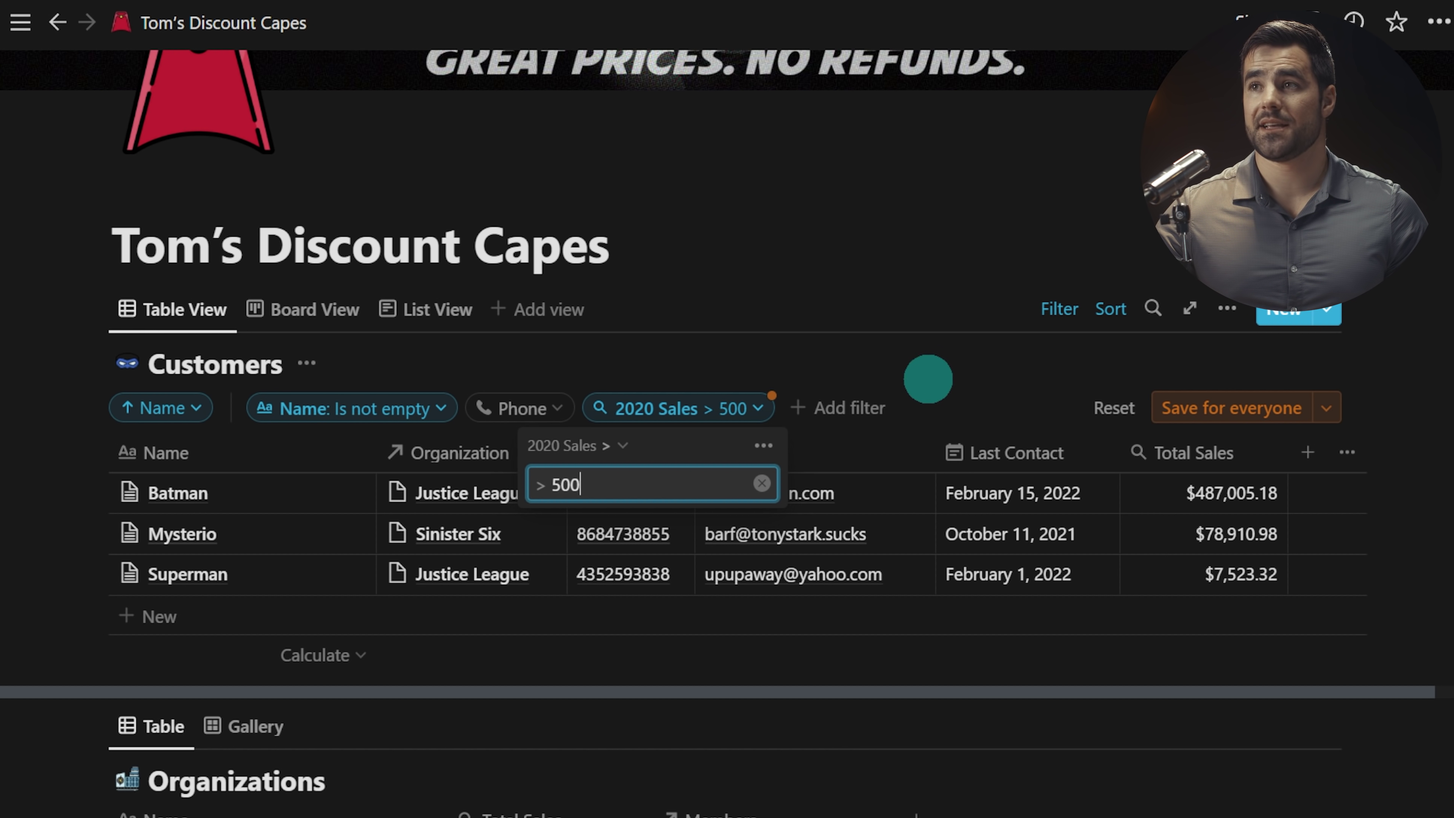
pyautogui.click(916, 388)
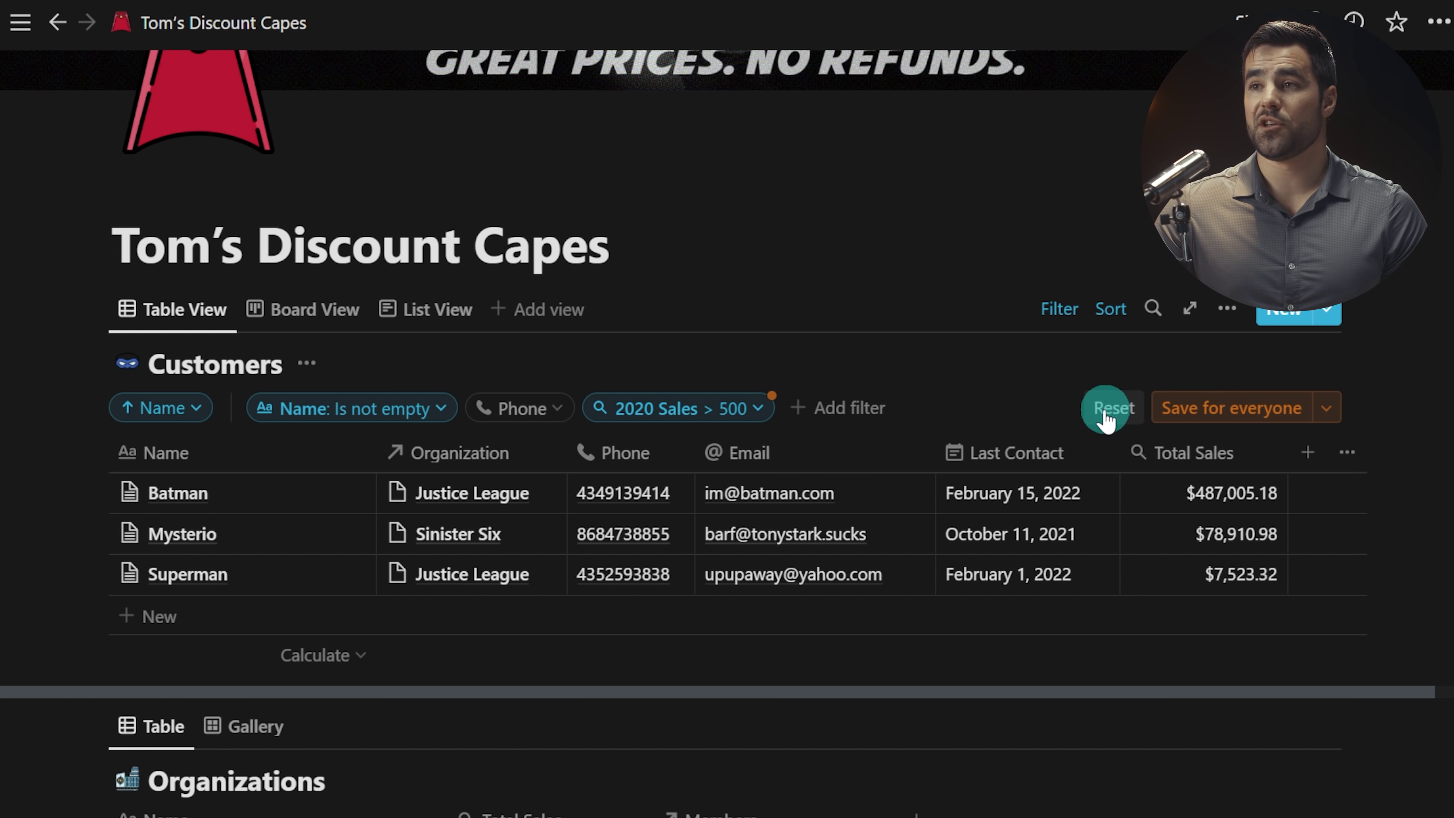
# Step: Merge the three filters into an advanced filter, add and remove a nested group, then save for everyone
pyautogui.click(1325, 409)
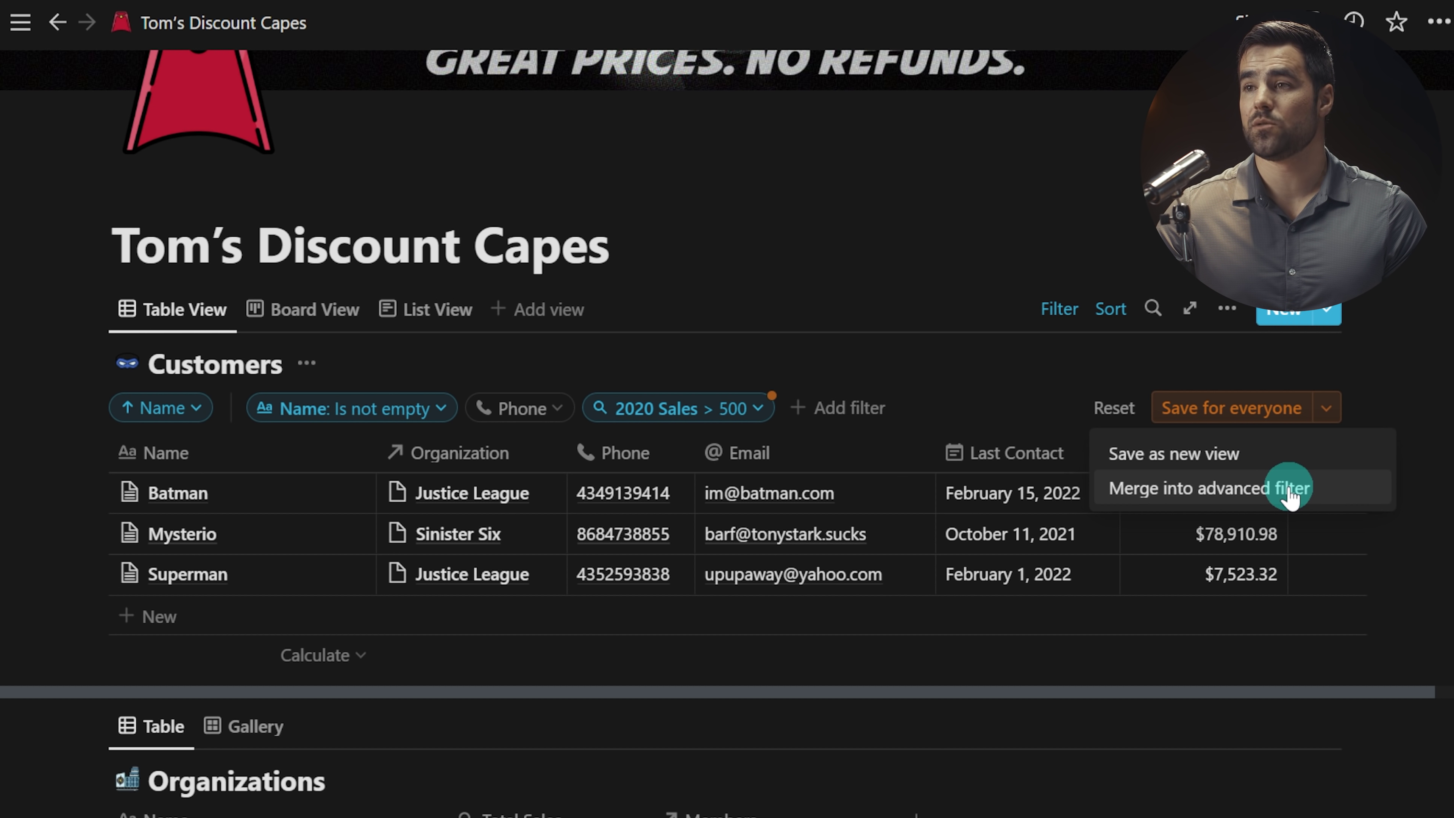
pyautogui.click(1248, 487)
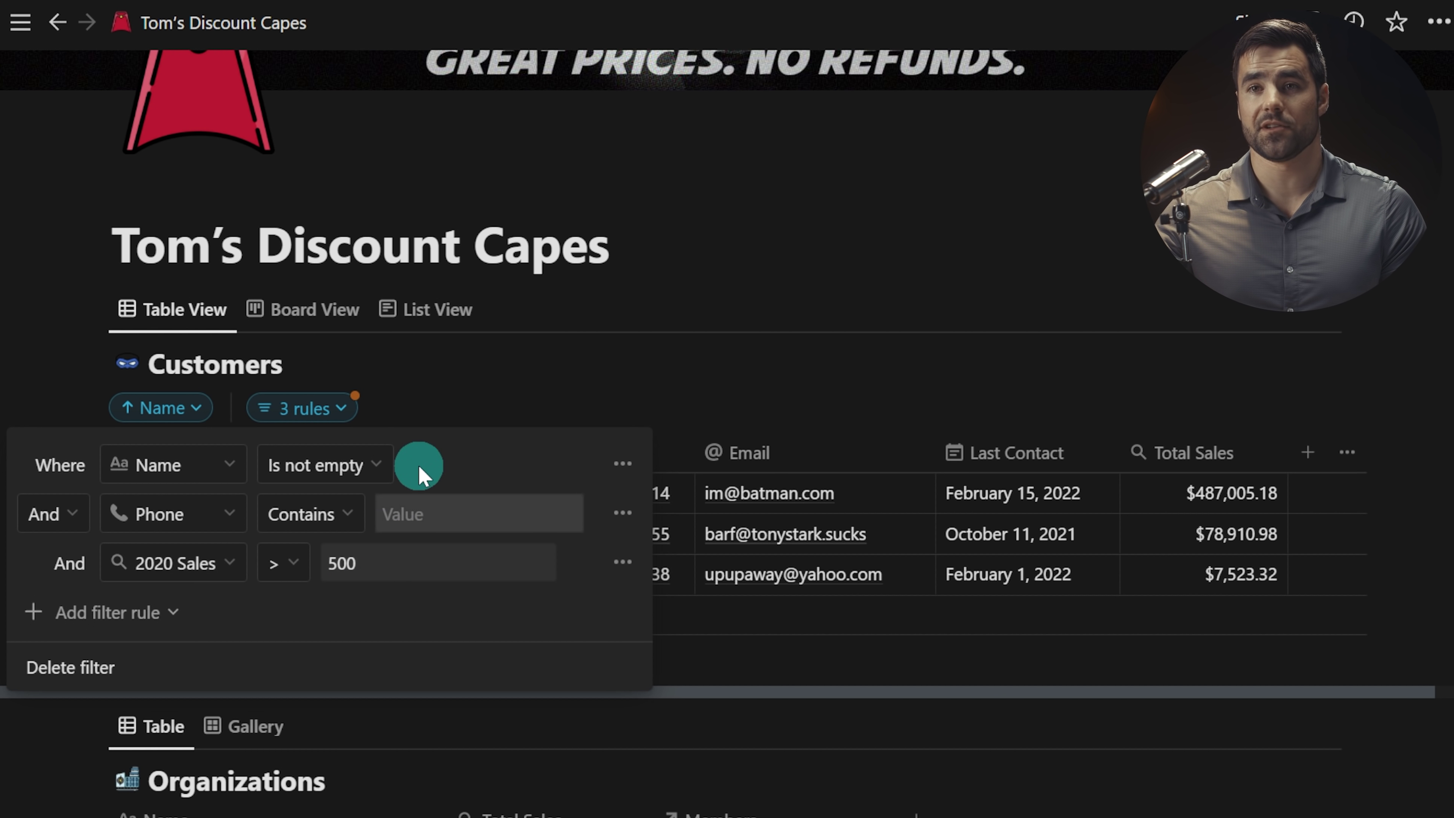
pyautogui.click(169, 630)
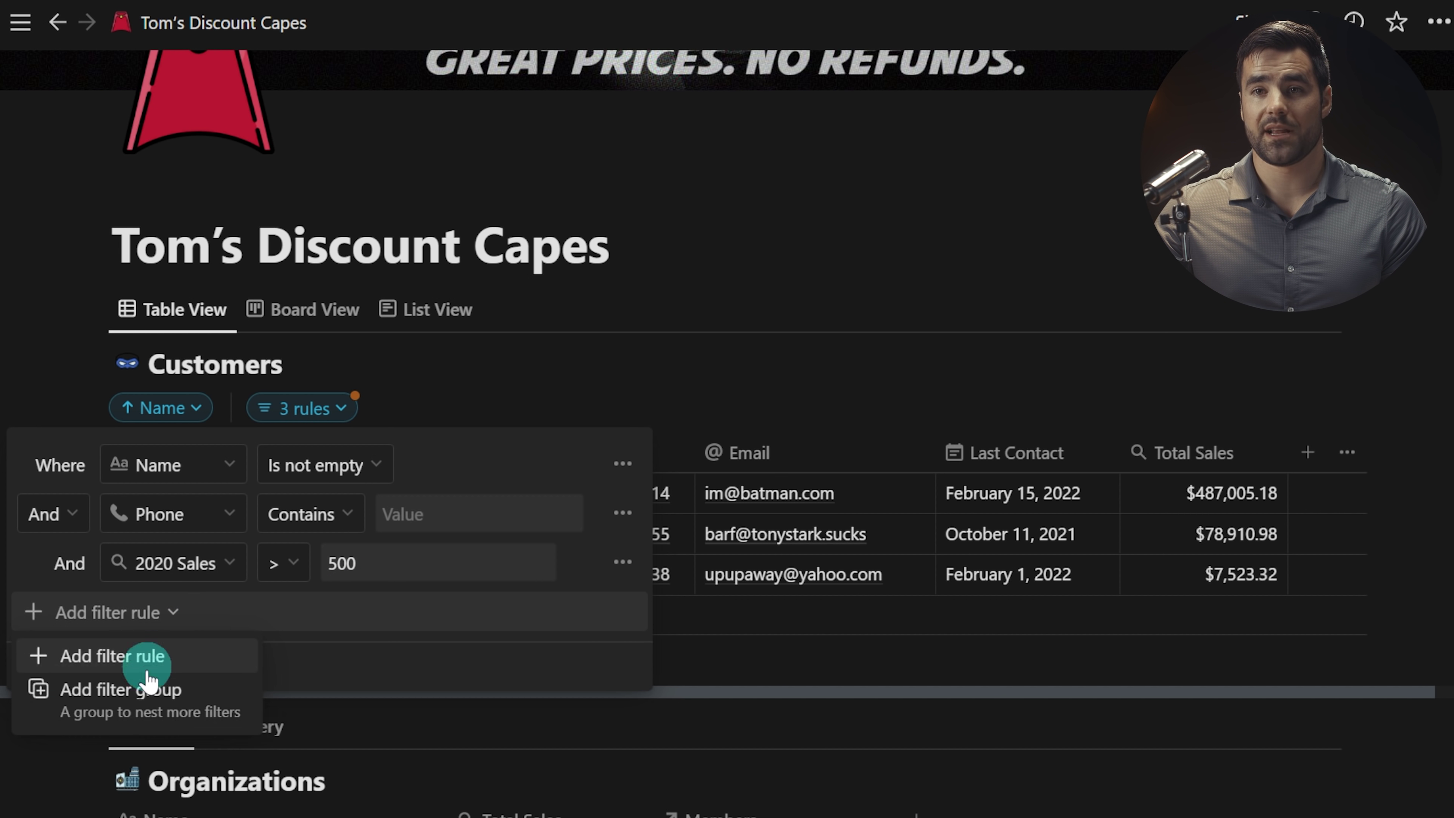
pyautogui.click(59, 692)
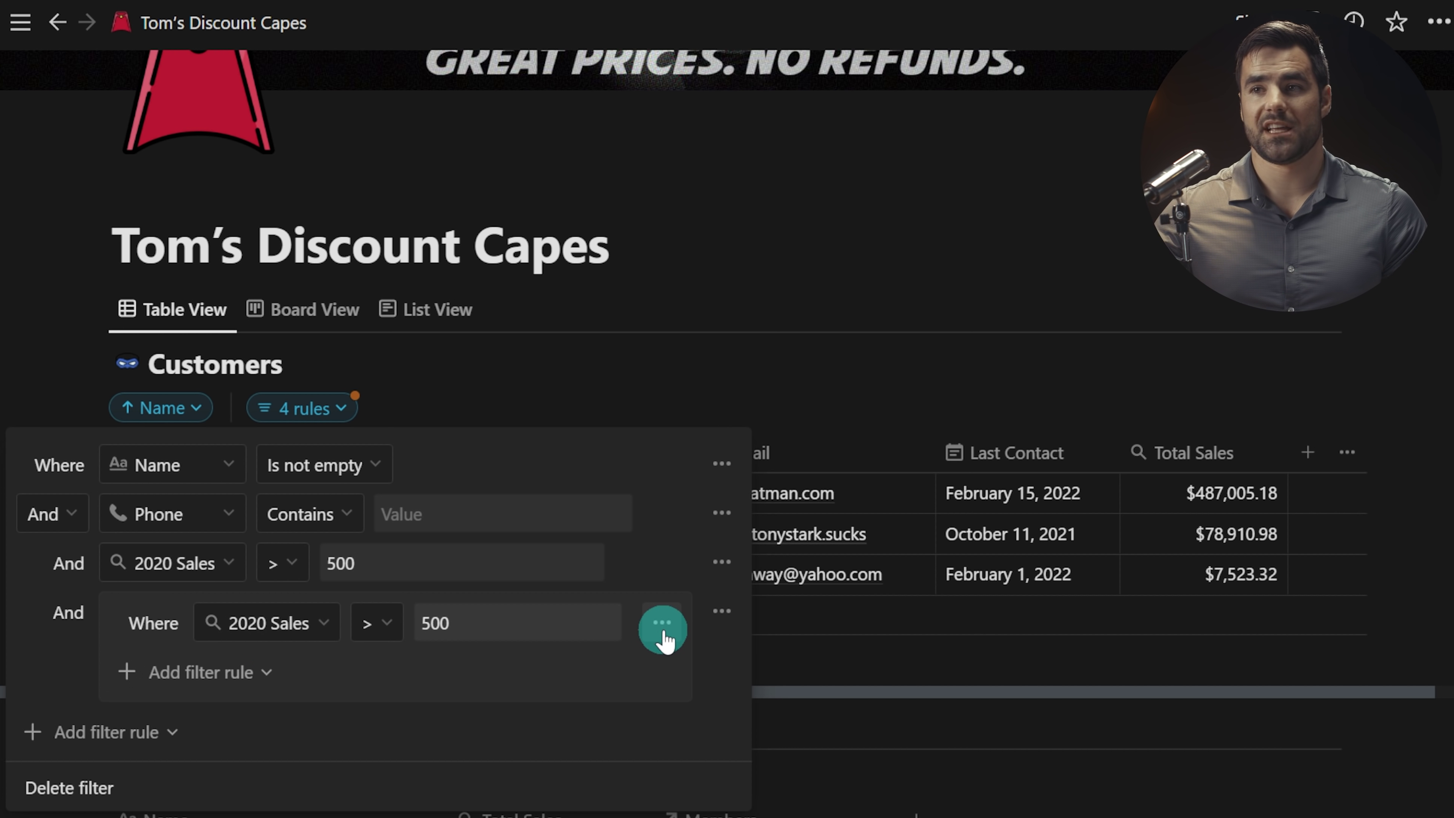
pyautogui.click(722, 612)
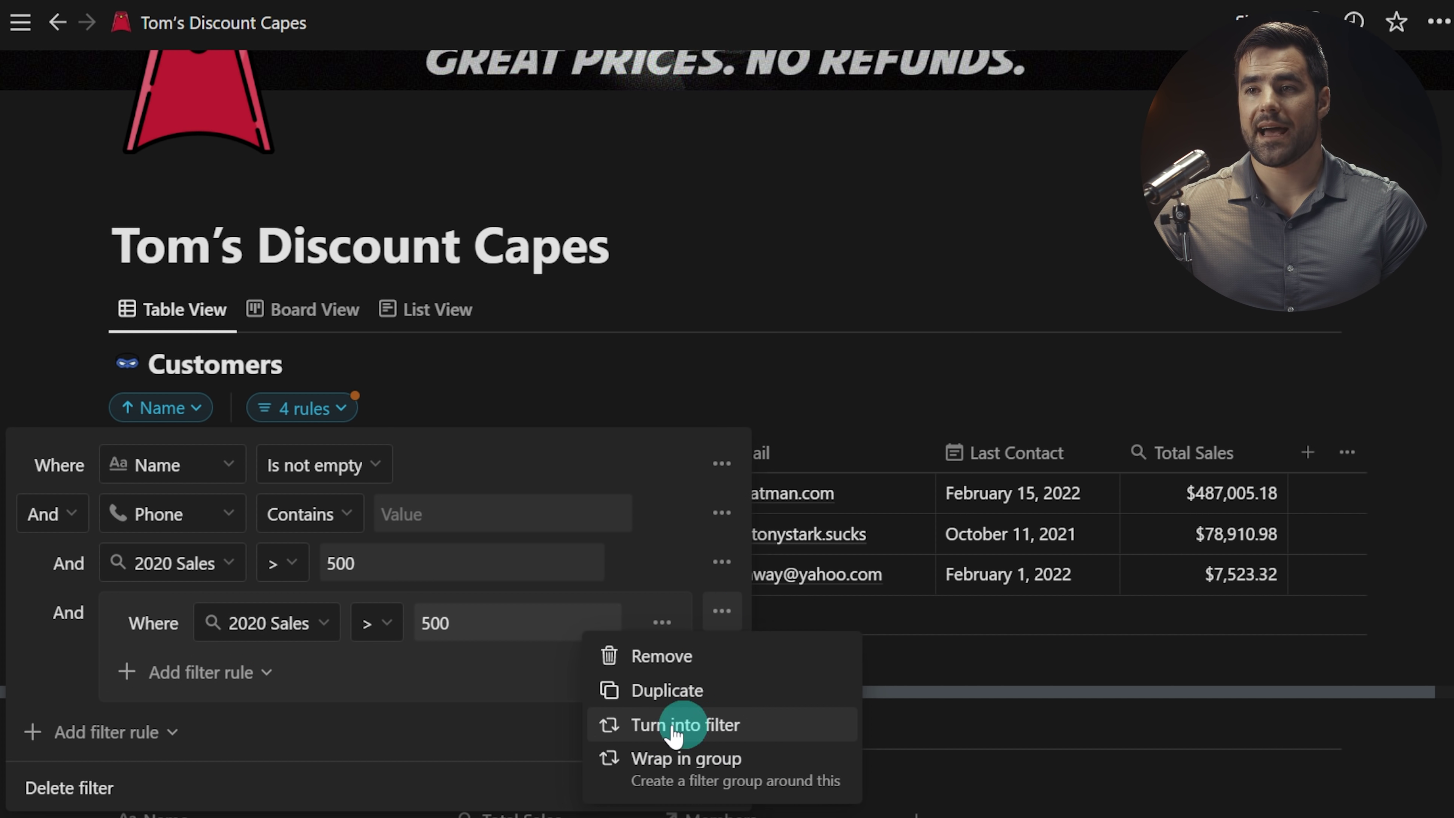
pyautogui.click(681, 657)
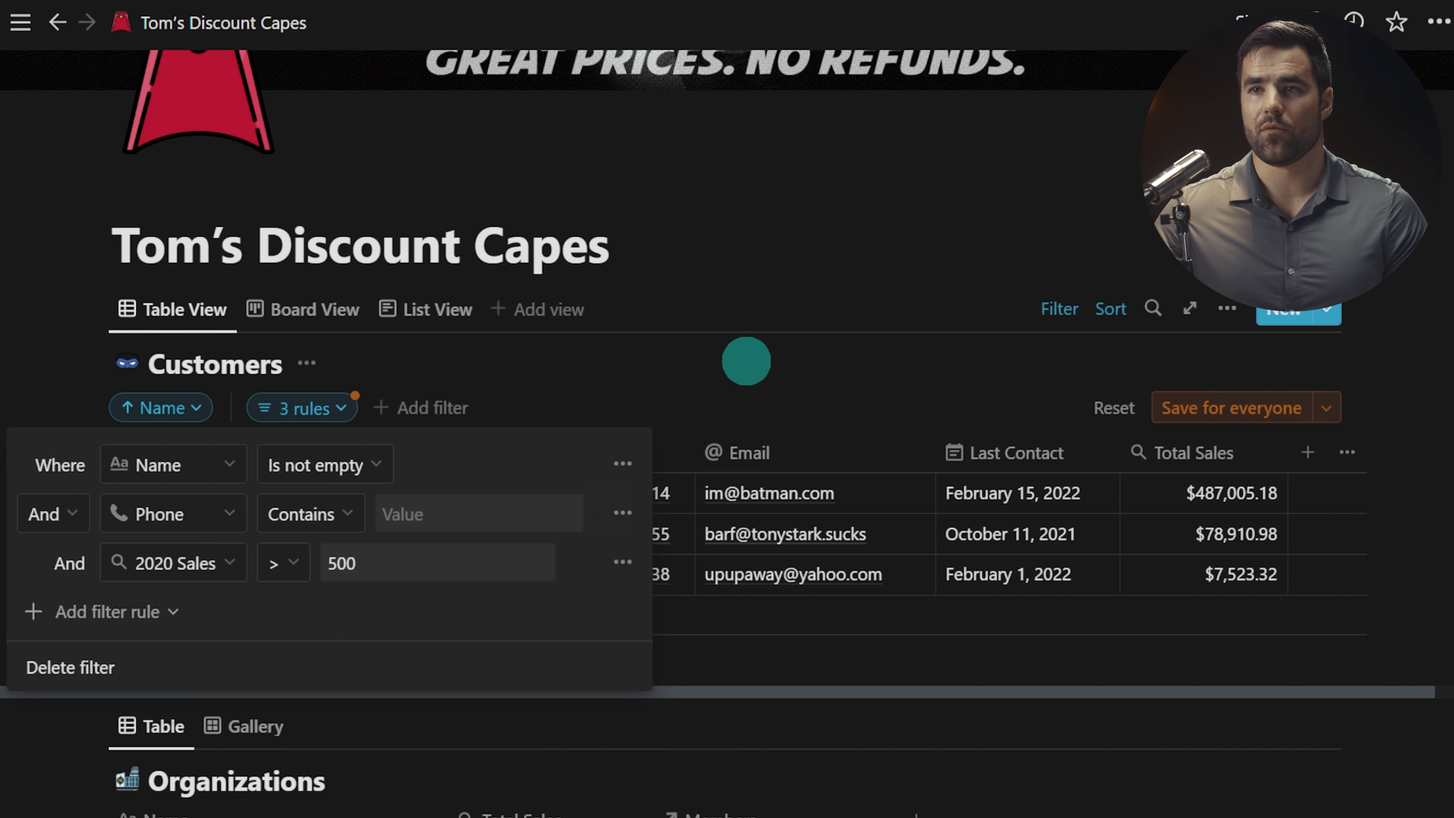
pyautogui.click(746, 361)
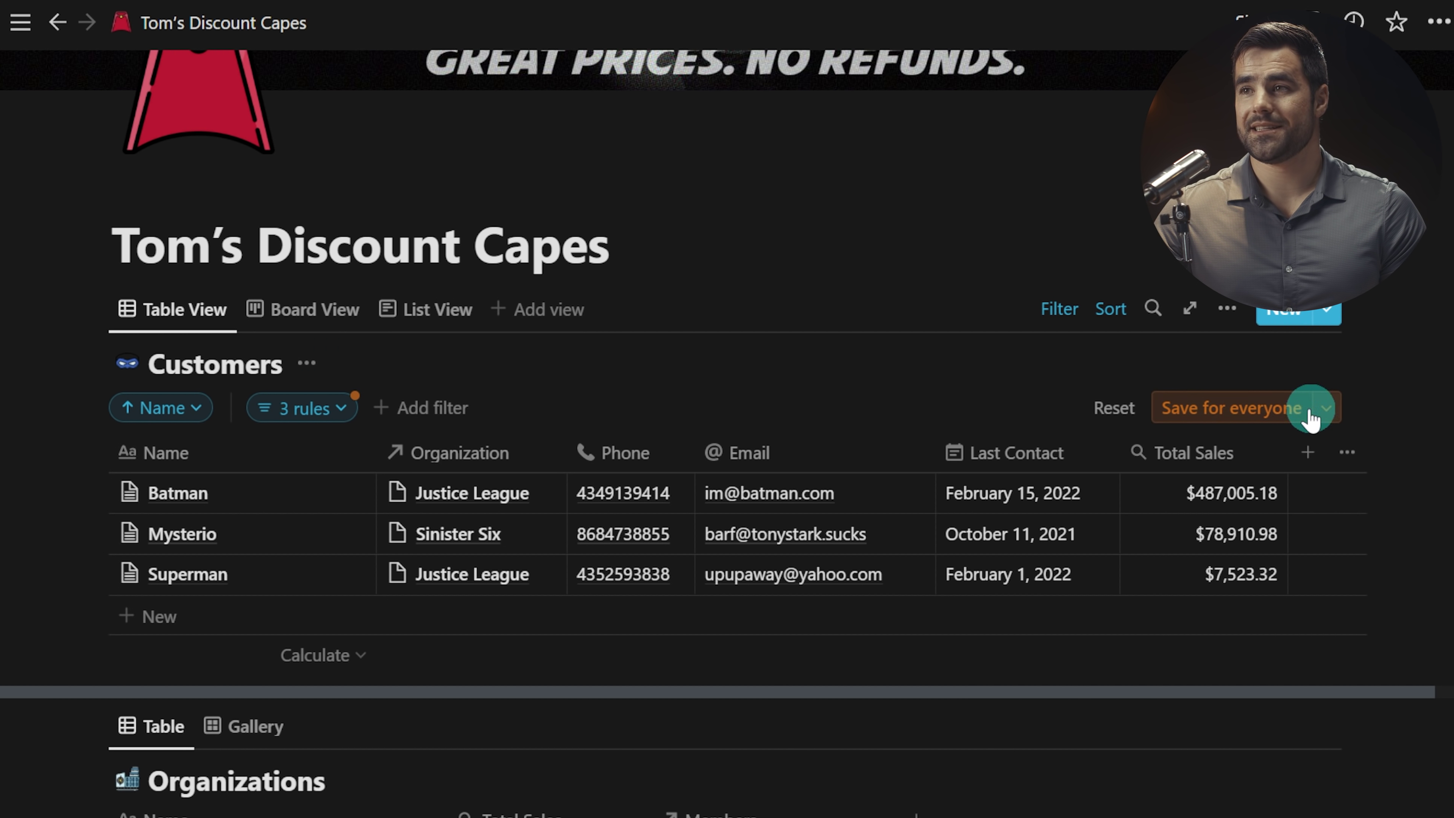
pyautogui.click(1234, 407)
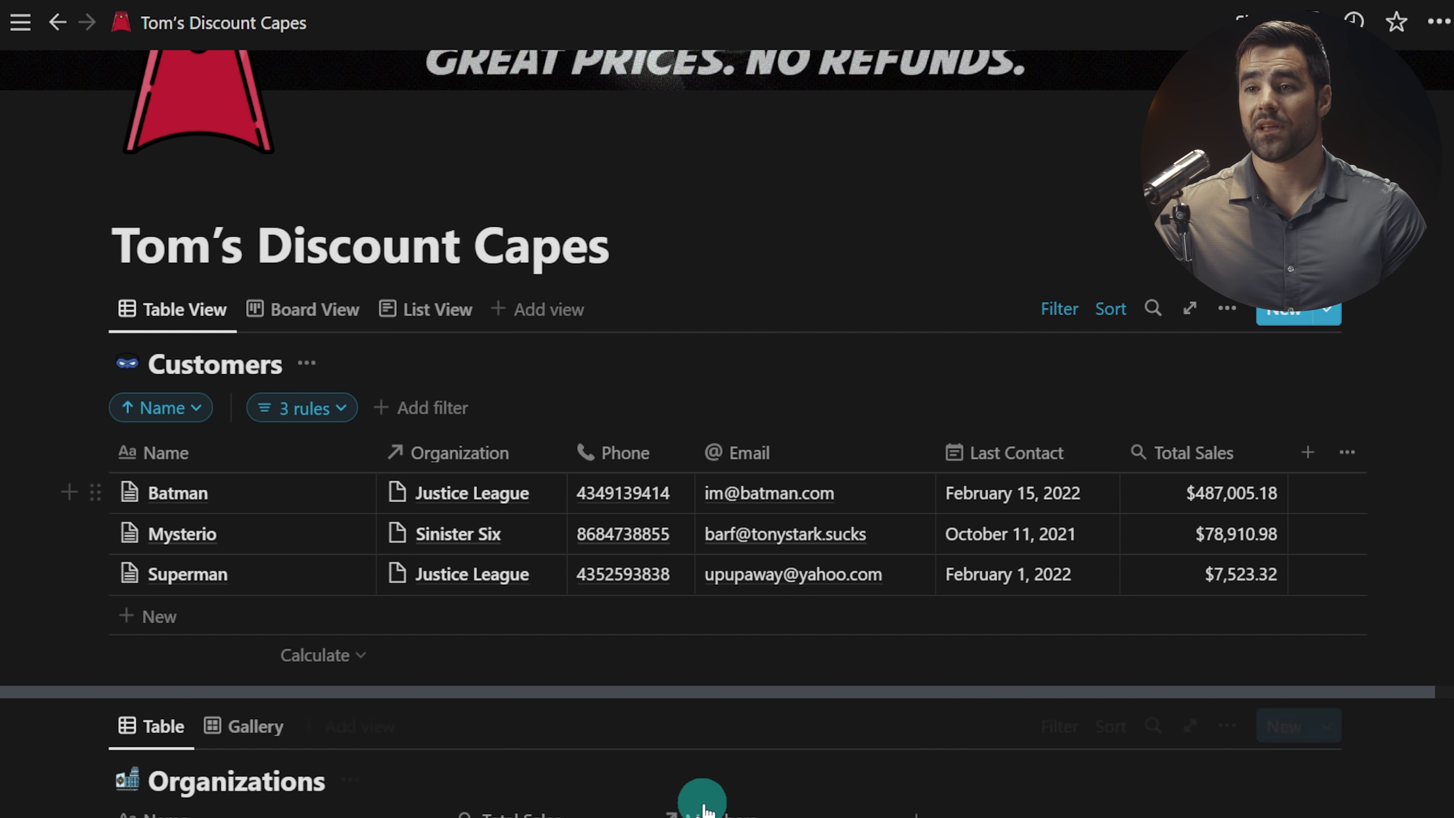
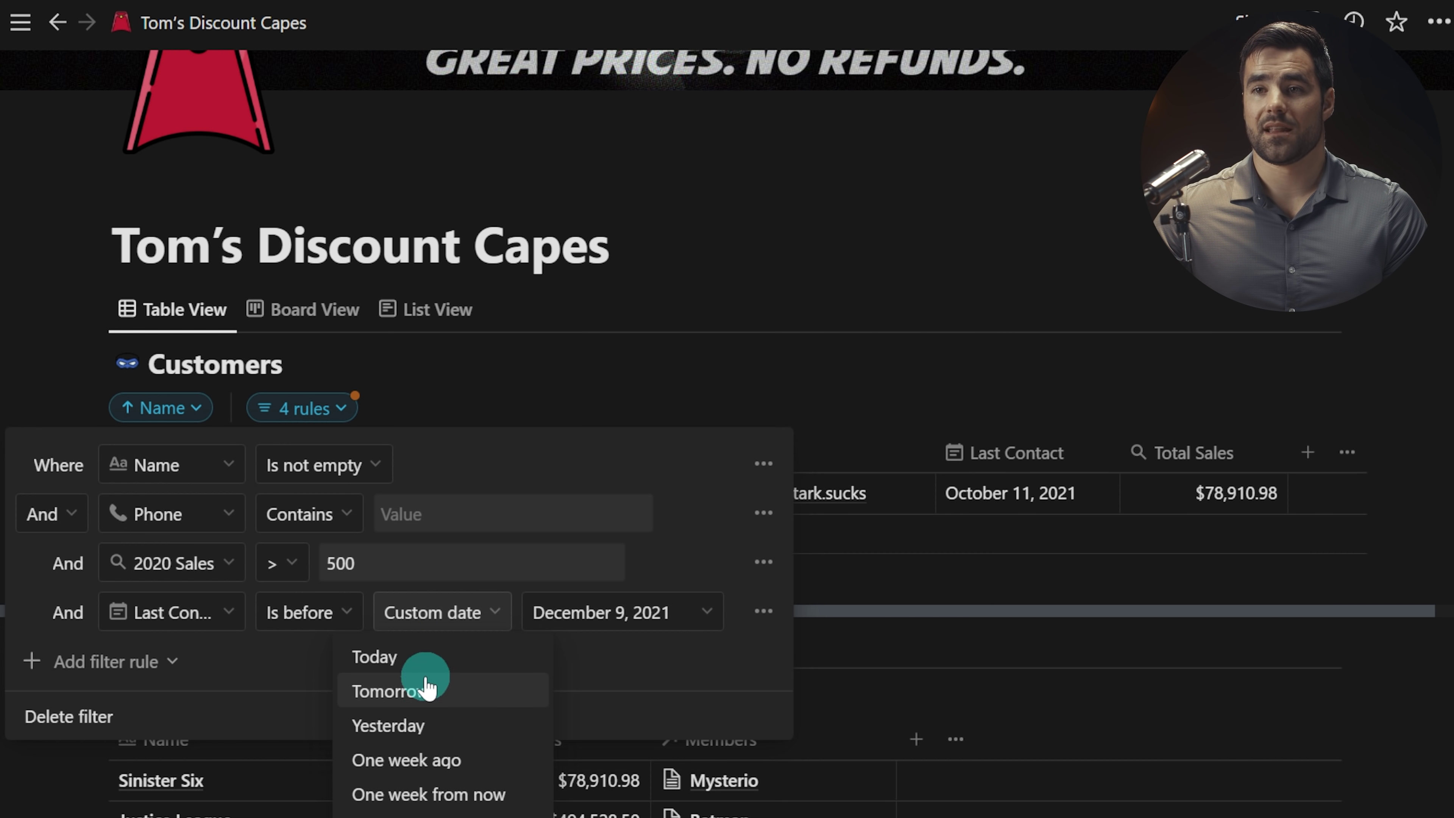
# Step: Set the Last Contact filter rule to one month ago and review the Name sort
pyautogui.click(424, 805)
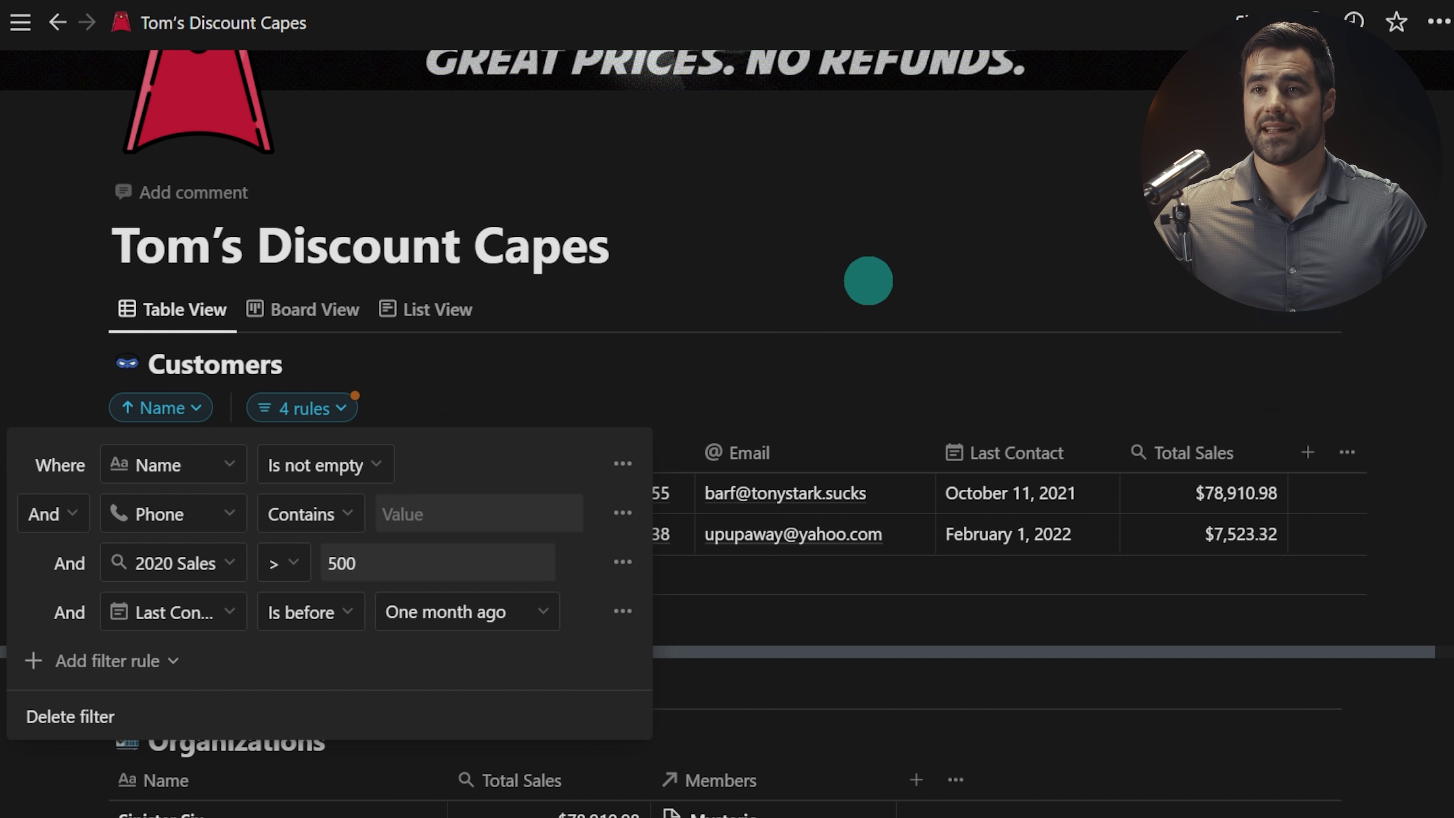
pyautogui.click(867, 280)
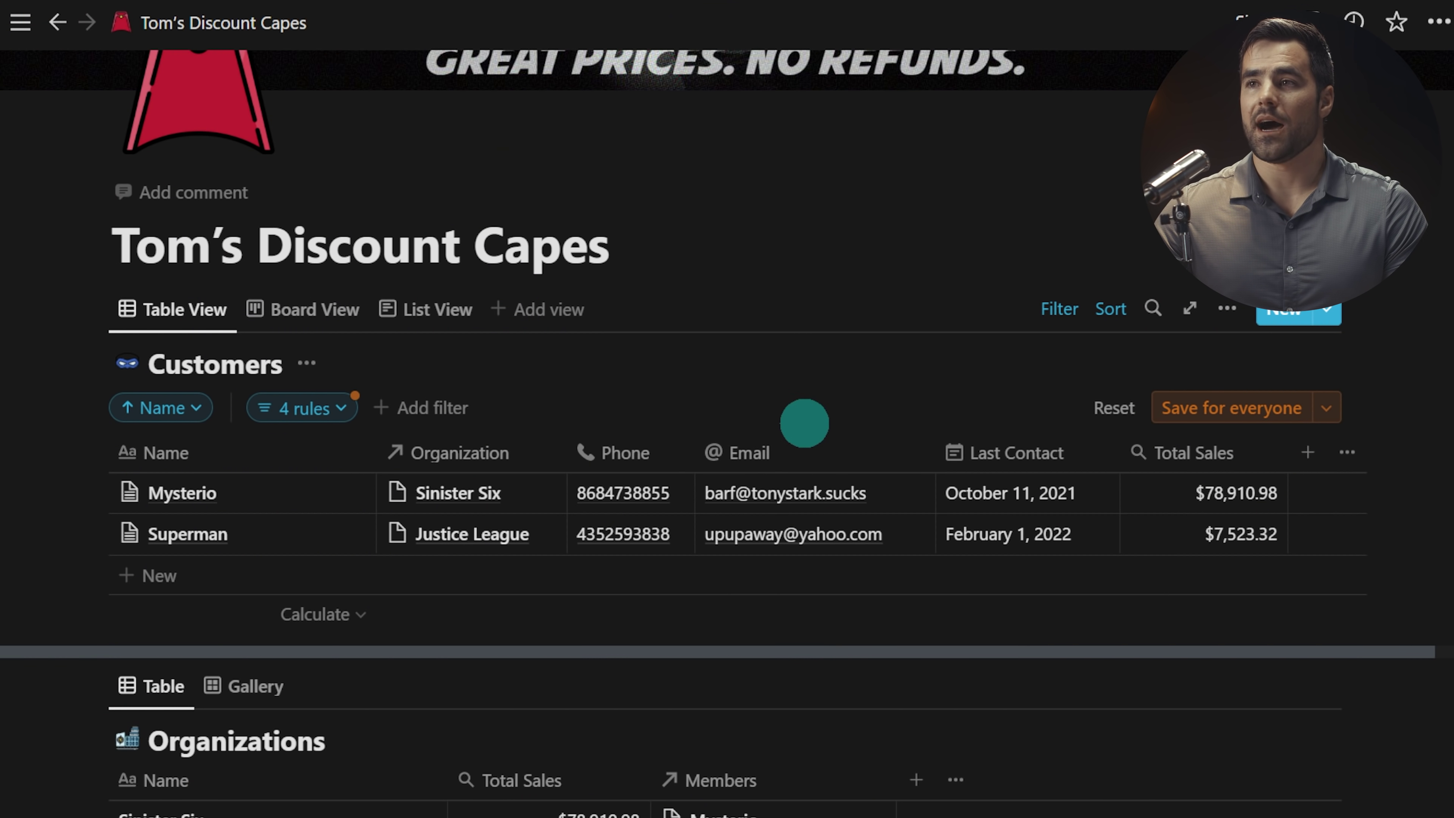
pyautogui.click(1060, 322)
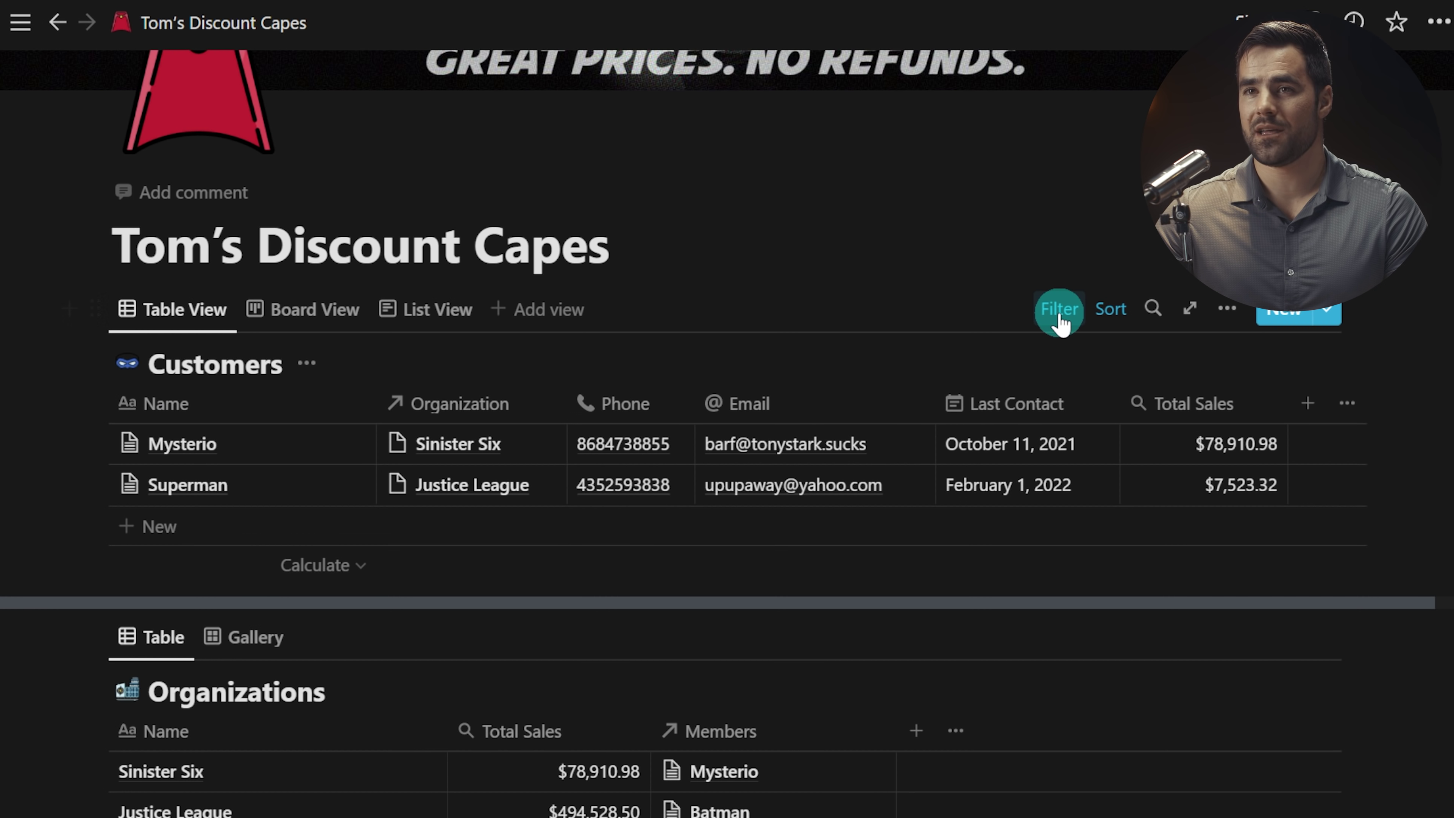
pyautogui.click(1060, 323)
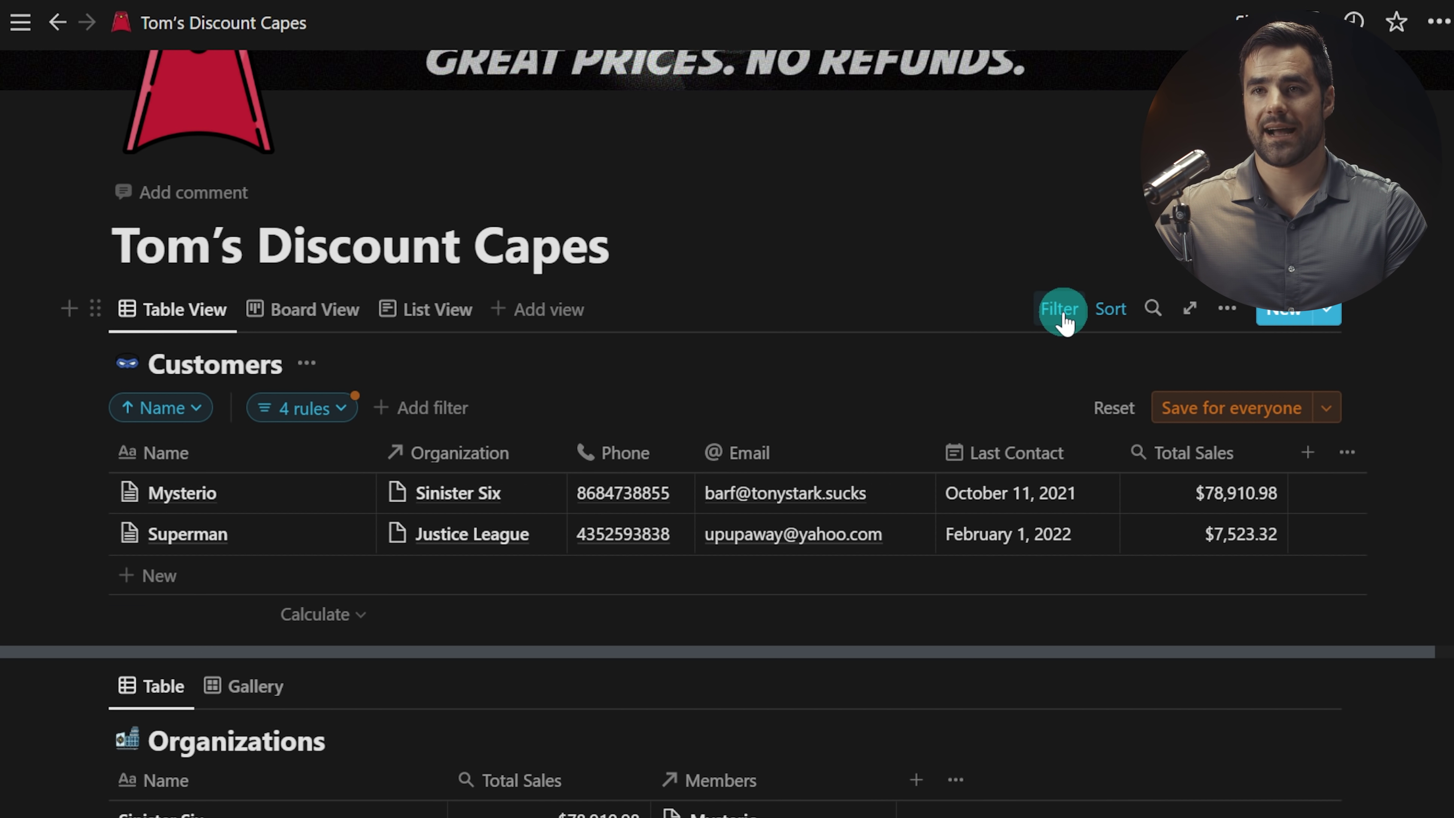
pyautogui.click(1061, 322)
pyautogui.click(1064, 325)
pyautogui.click(1108, 321)
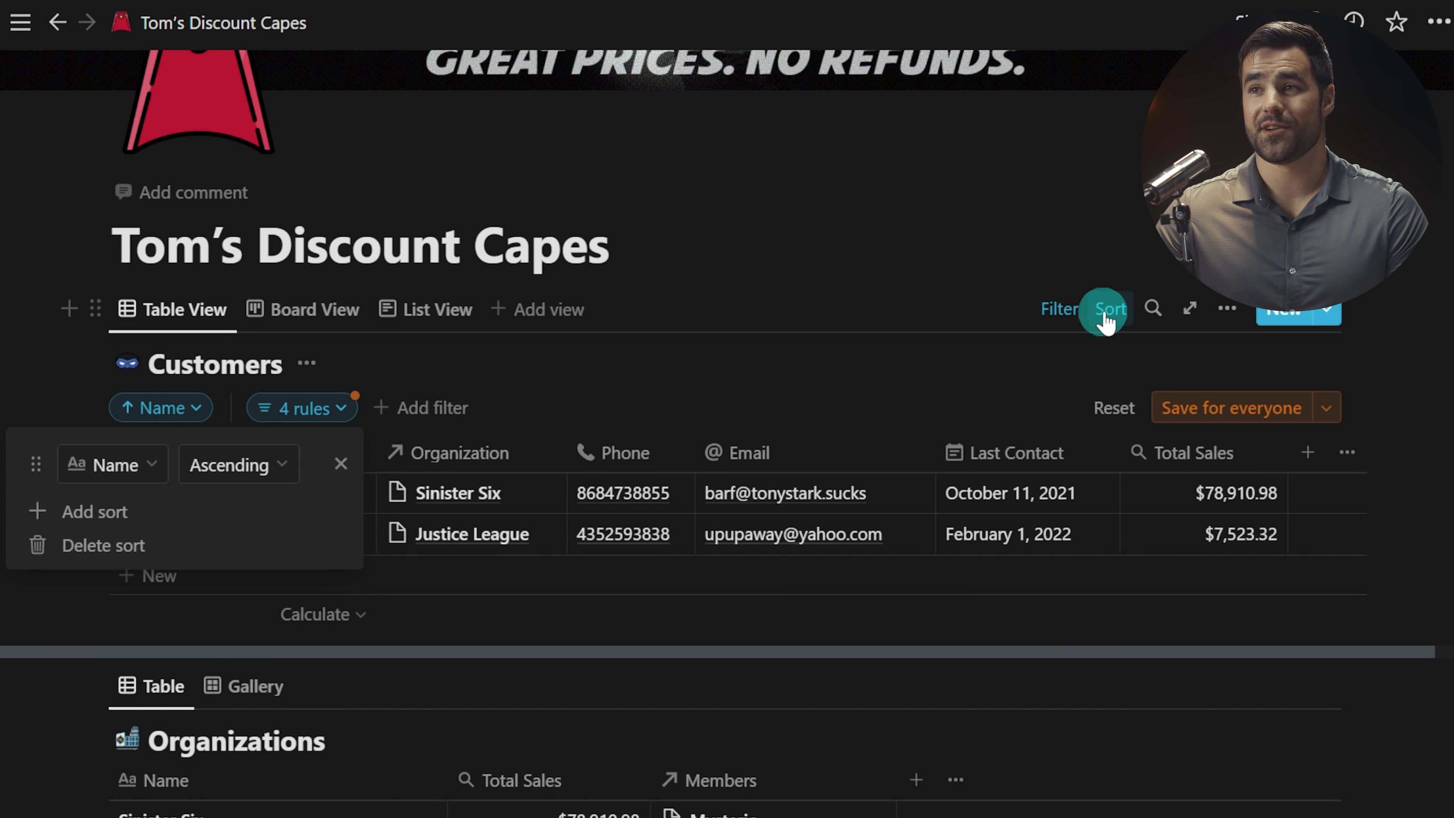
pyautogui.click(1106, 319)
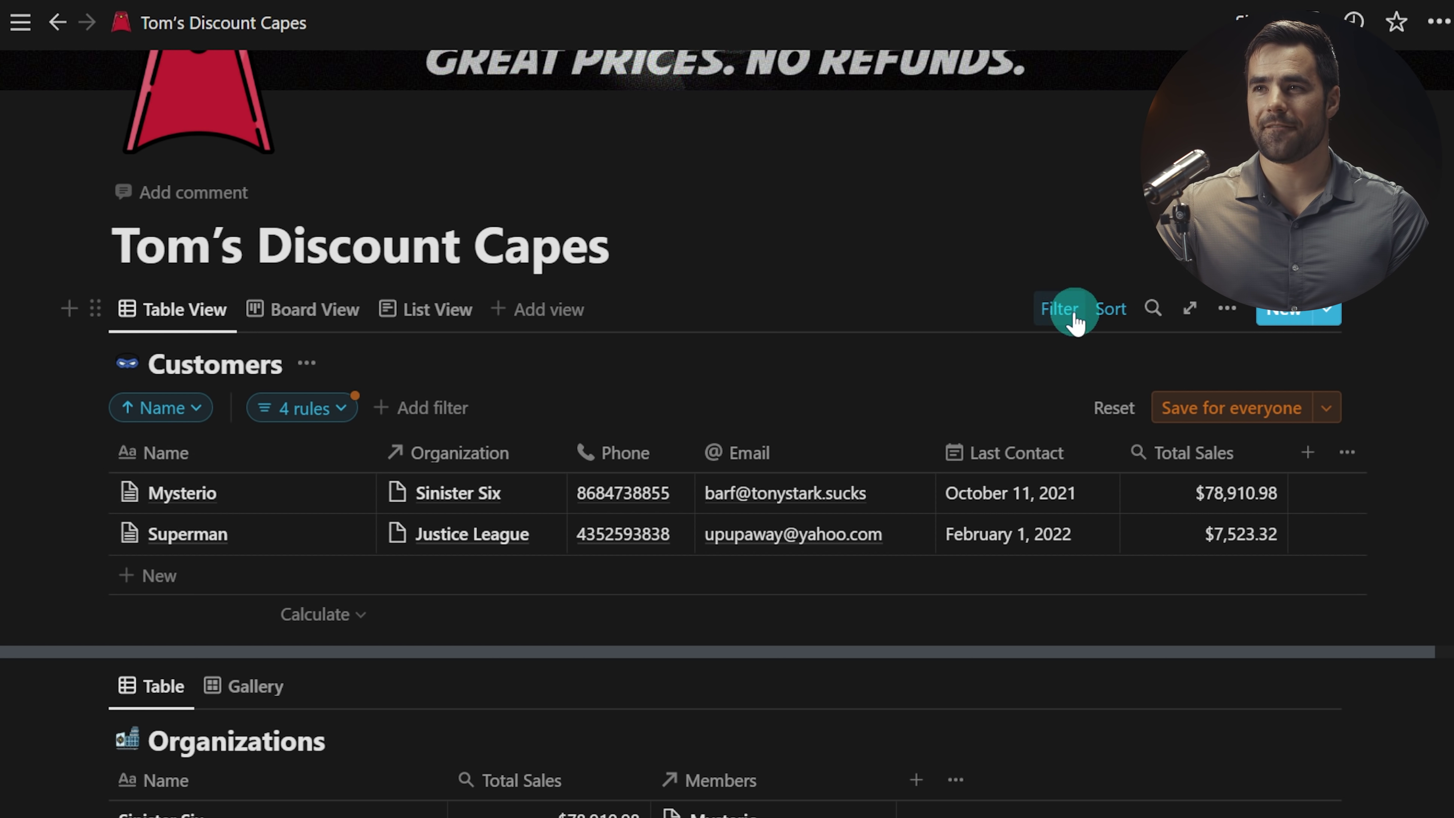
# Step: Delete all four filter rules so the six customers show, still sorted by Name
pyautogui.click(1068, 312)
pyautogui.click(1104, 309)
pyautogui.click(1106, 315)
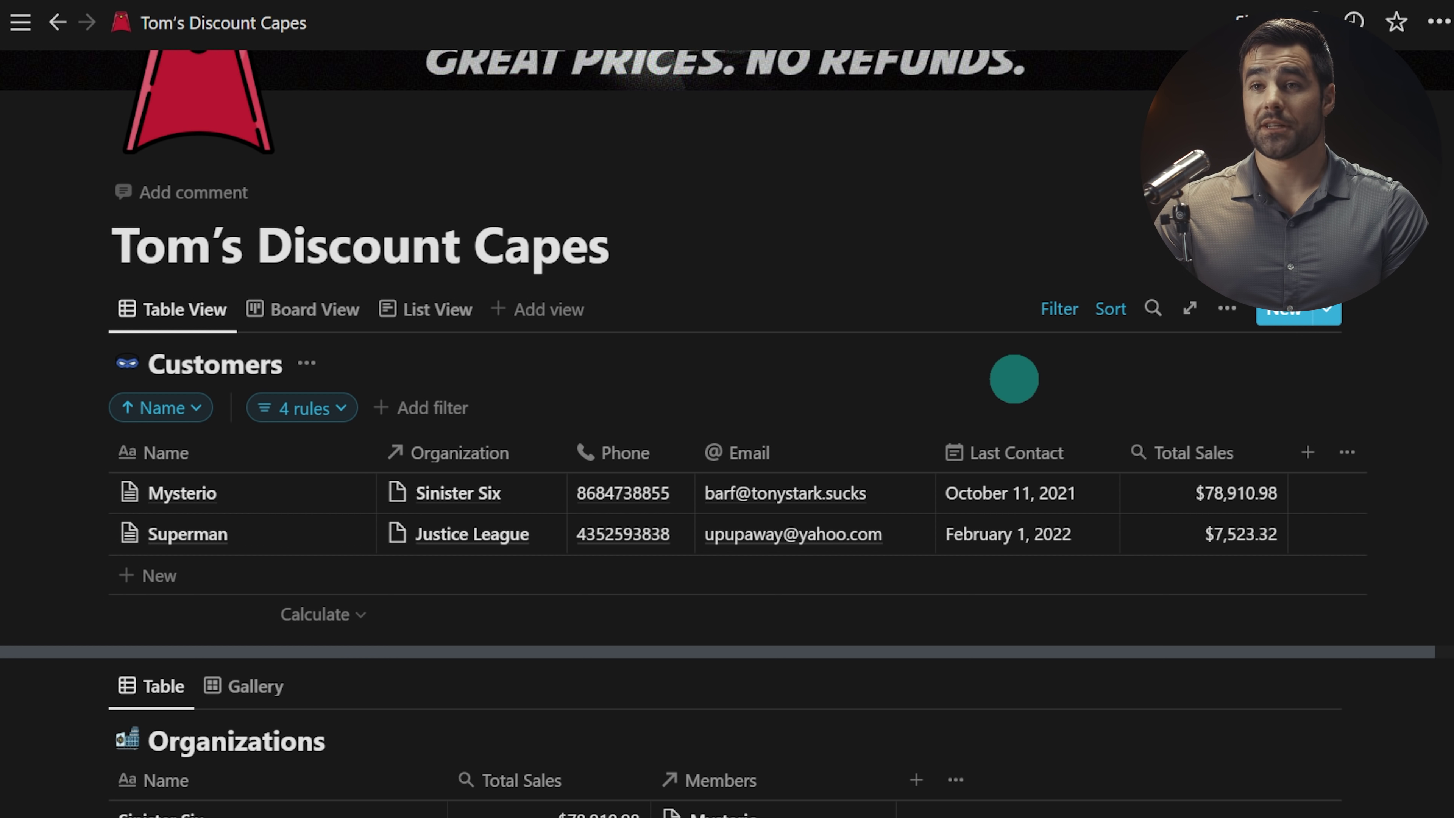
pyautogui.click(322, 407)
pyautogui.click(52, 719)
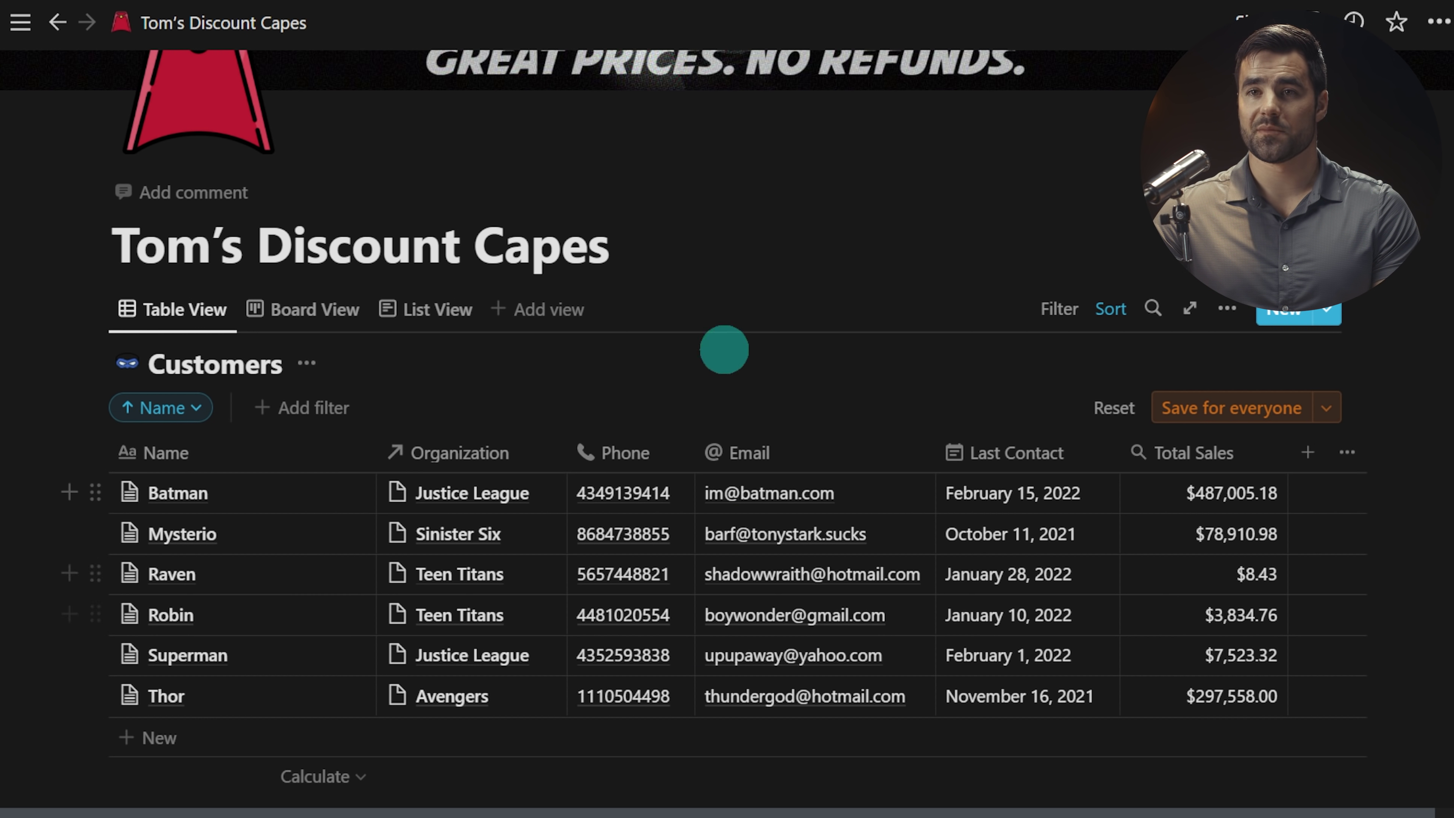
# Step: Save the Name sort for everyone and briefly try the Board layout
pyautogui.click(1181, 410)
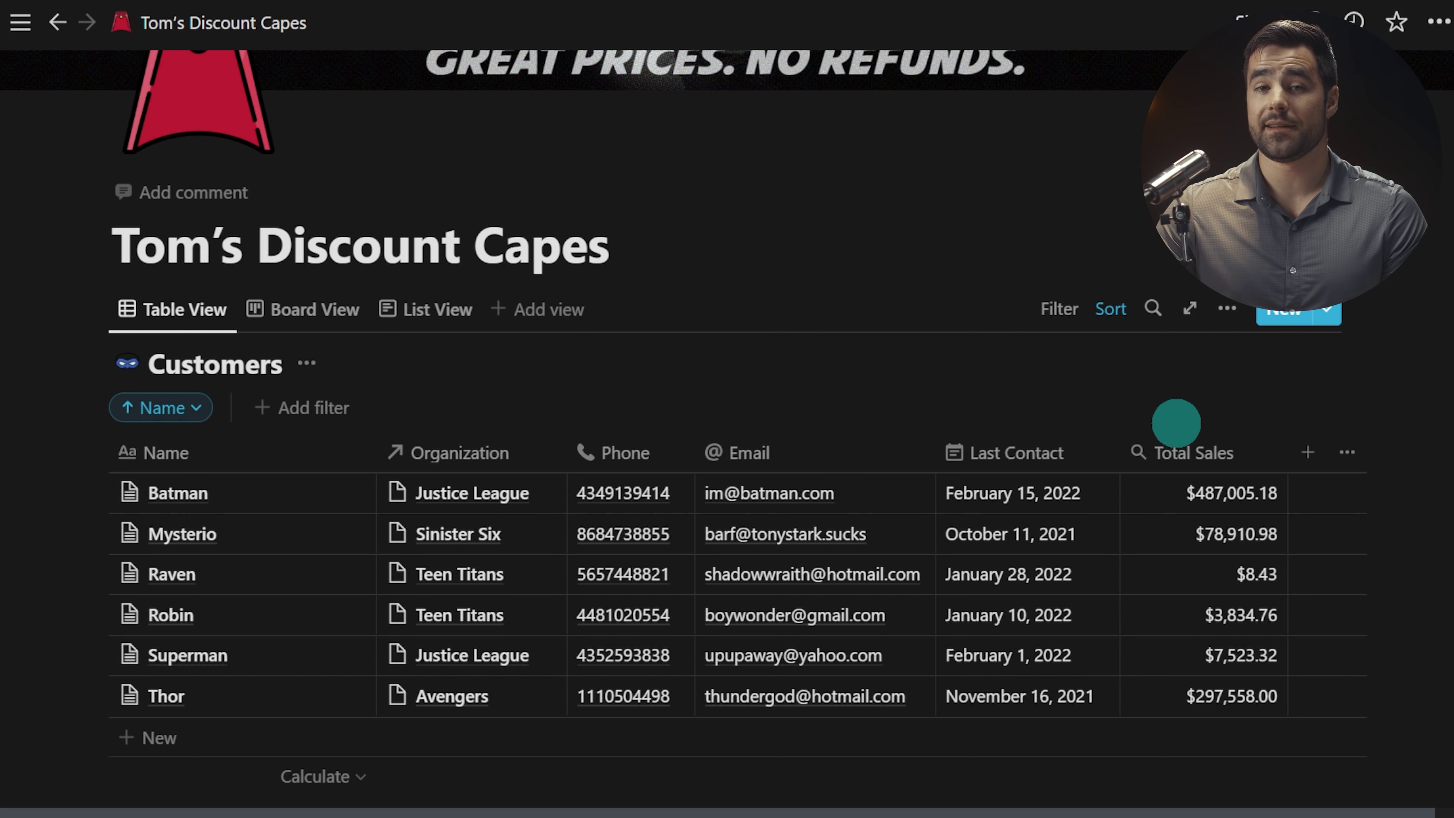
pyautogui.click(1228, 311)
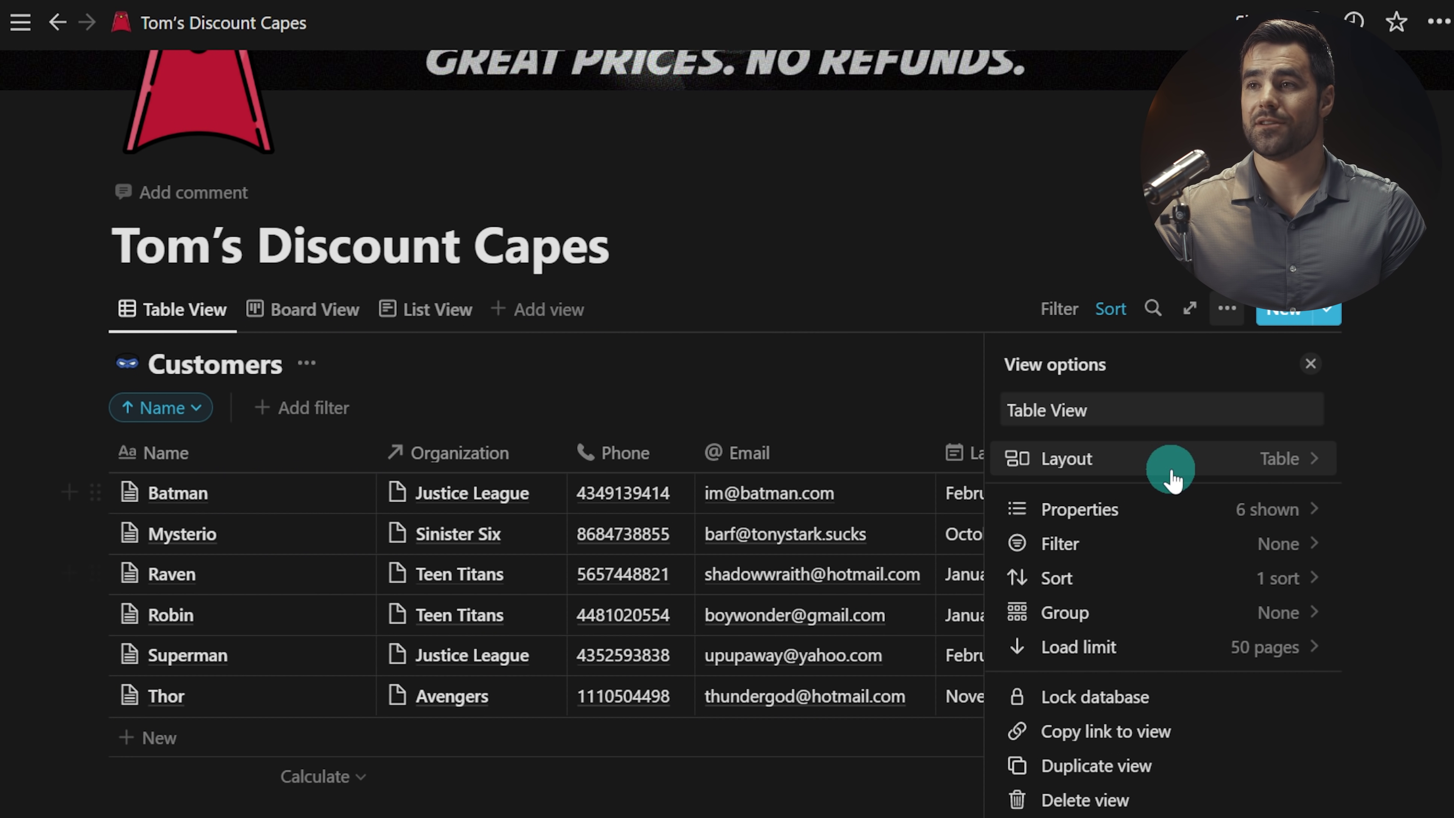
pyautogui.click(1152, 460)
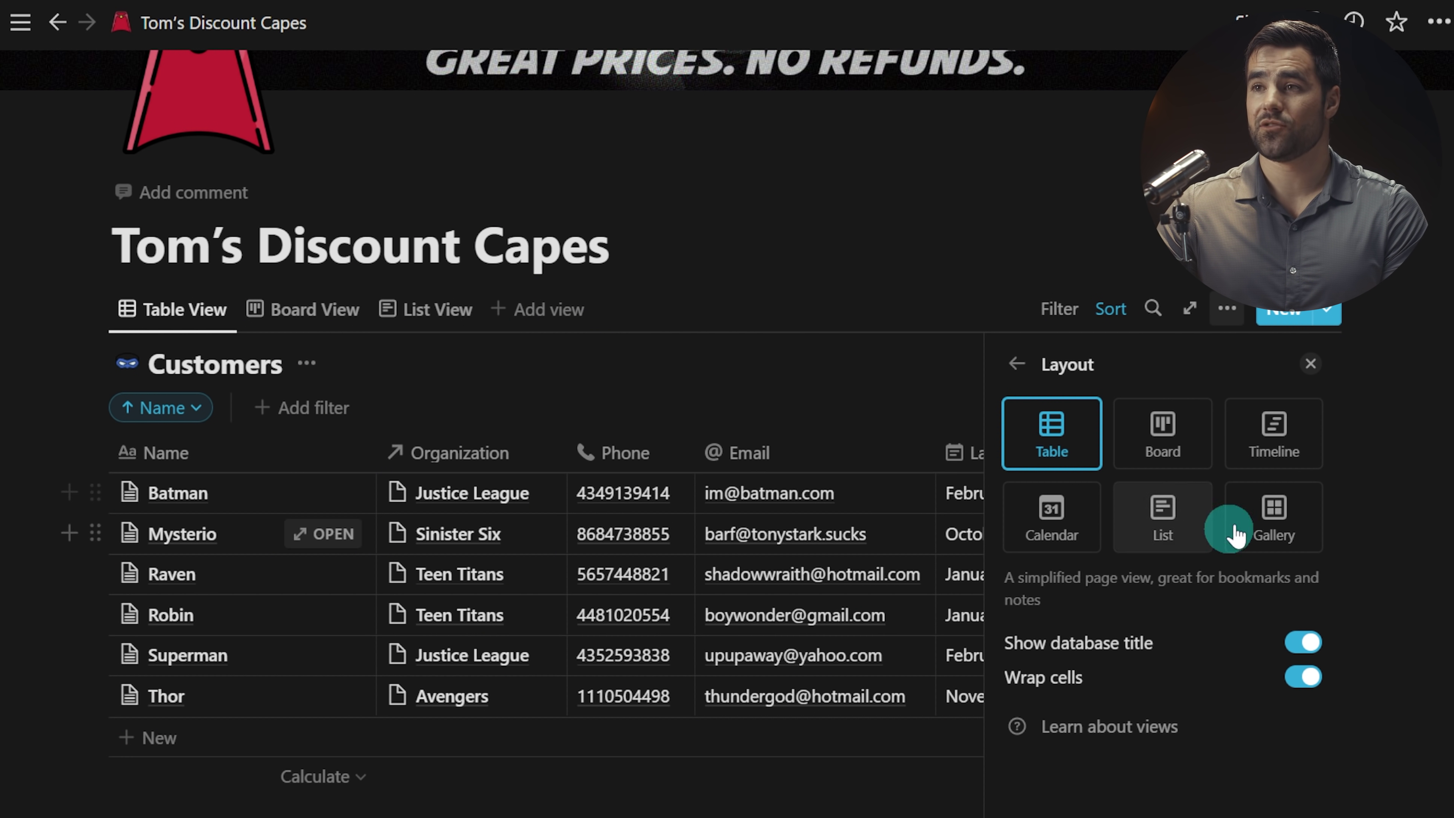
pyautogui.click(1163, 433)
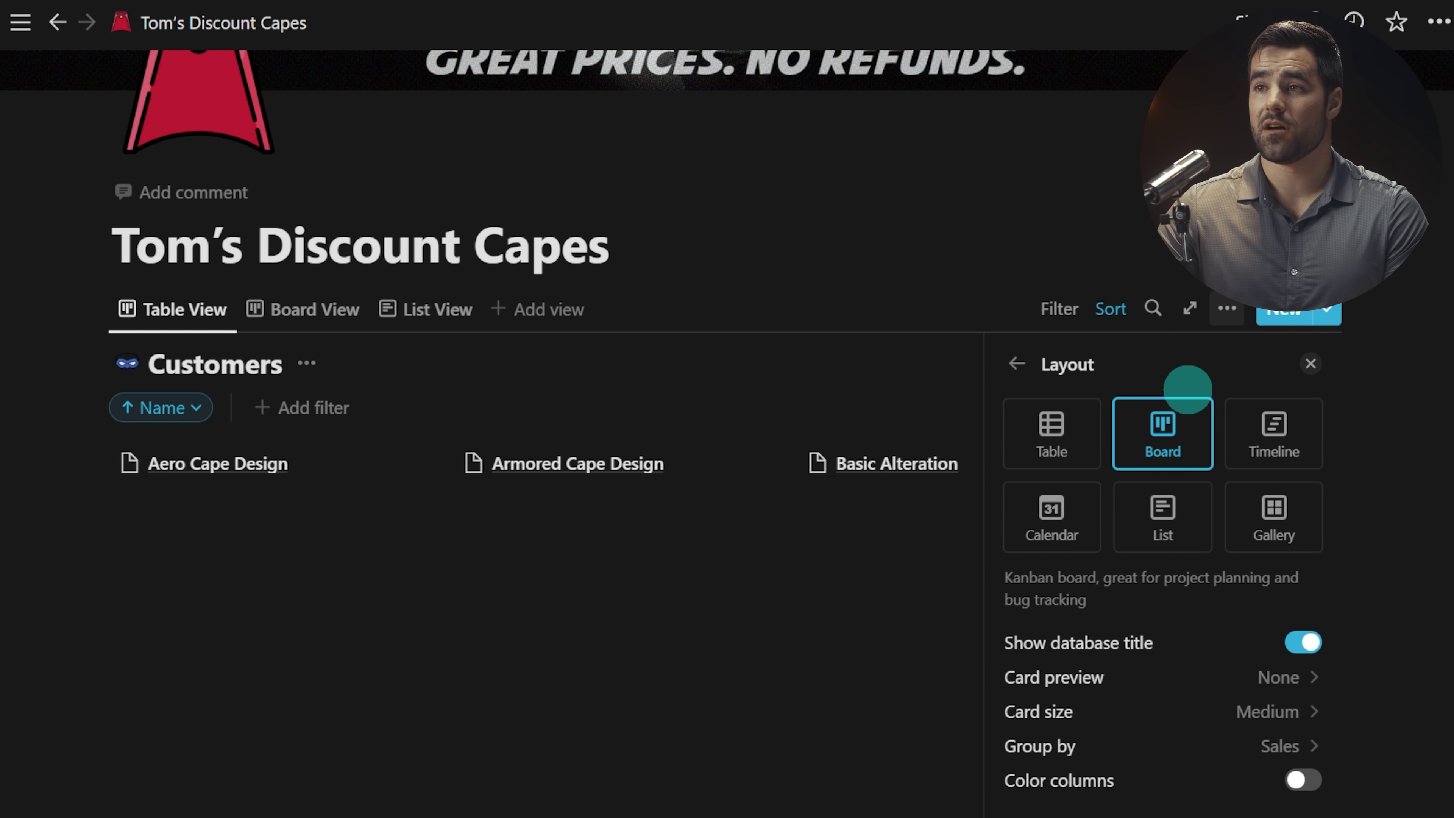
pyautogui.click(1051, 427)
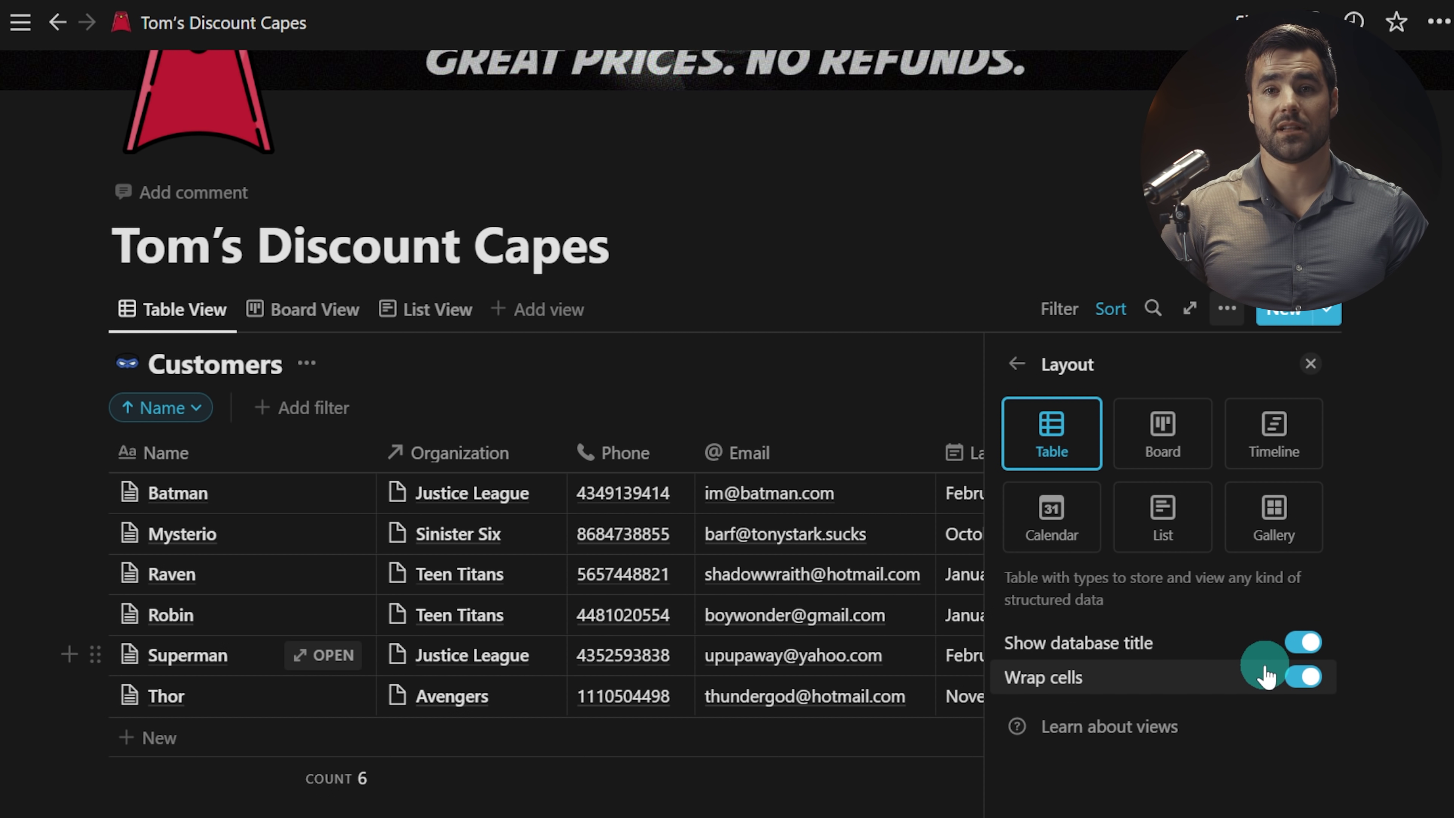
# Step: Switch to Board with Small cards, then return the Customers view to Table layout
pyautogui.click(1162, 432)
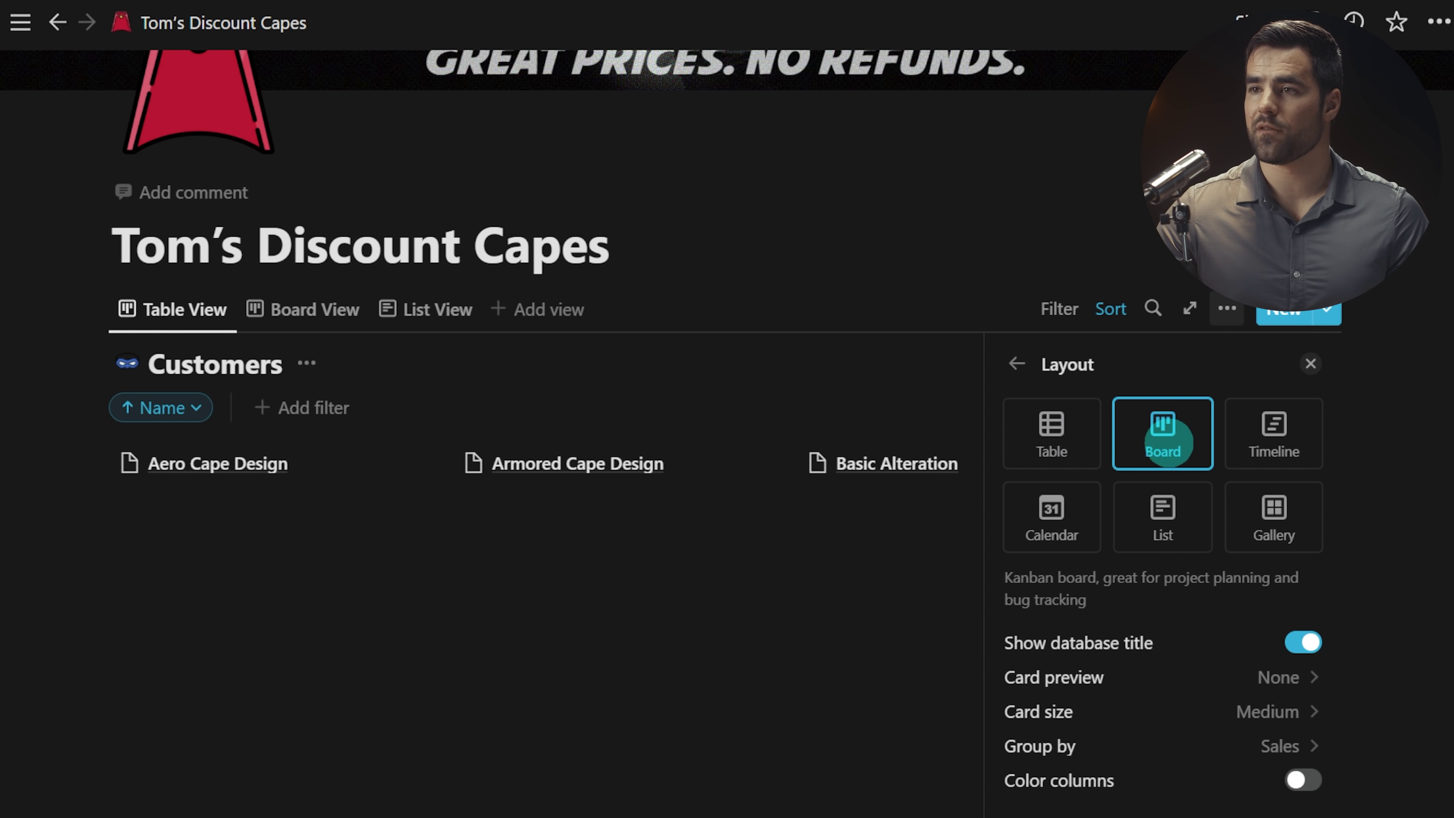
pyautogui.click(1222, 680)
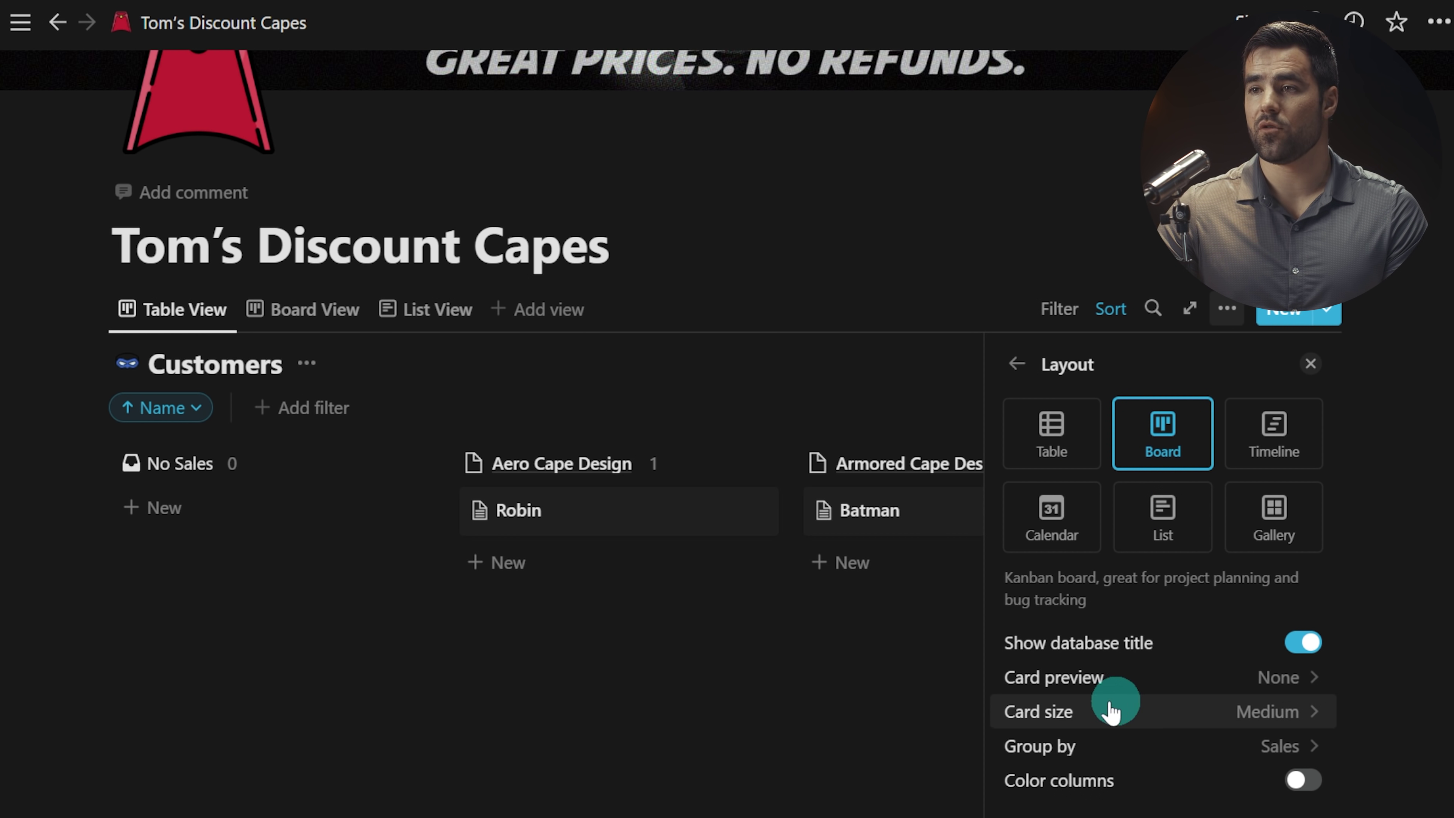
pyautogui.click(1260, 716)
pyautogui.click(1099, 755)
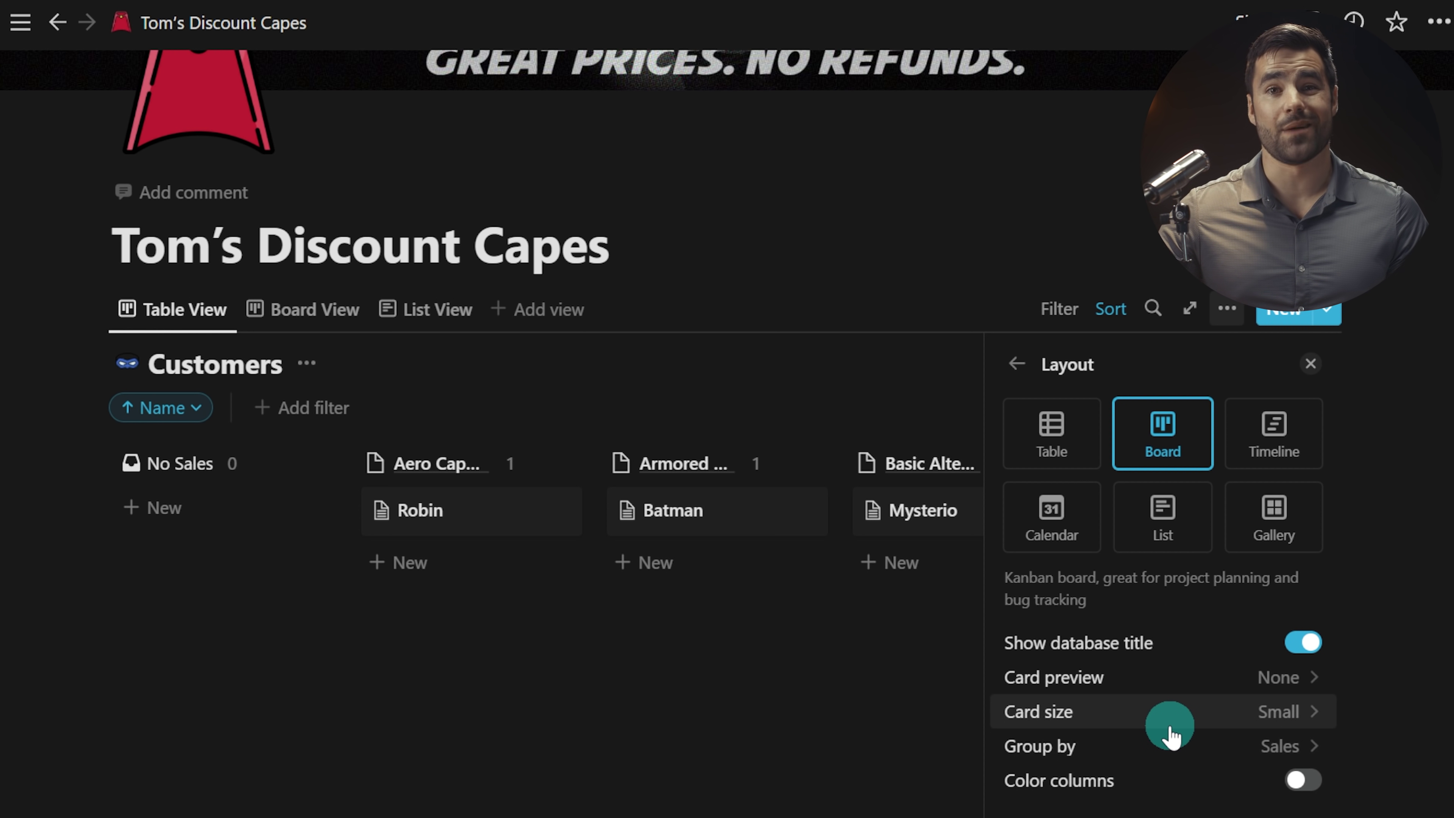
pyautogui.click(1068, 432)
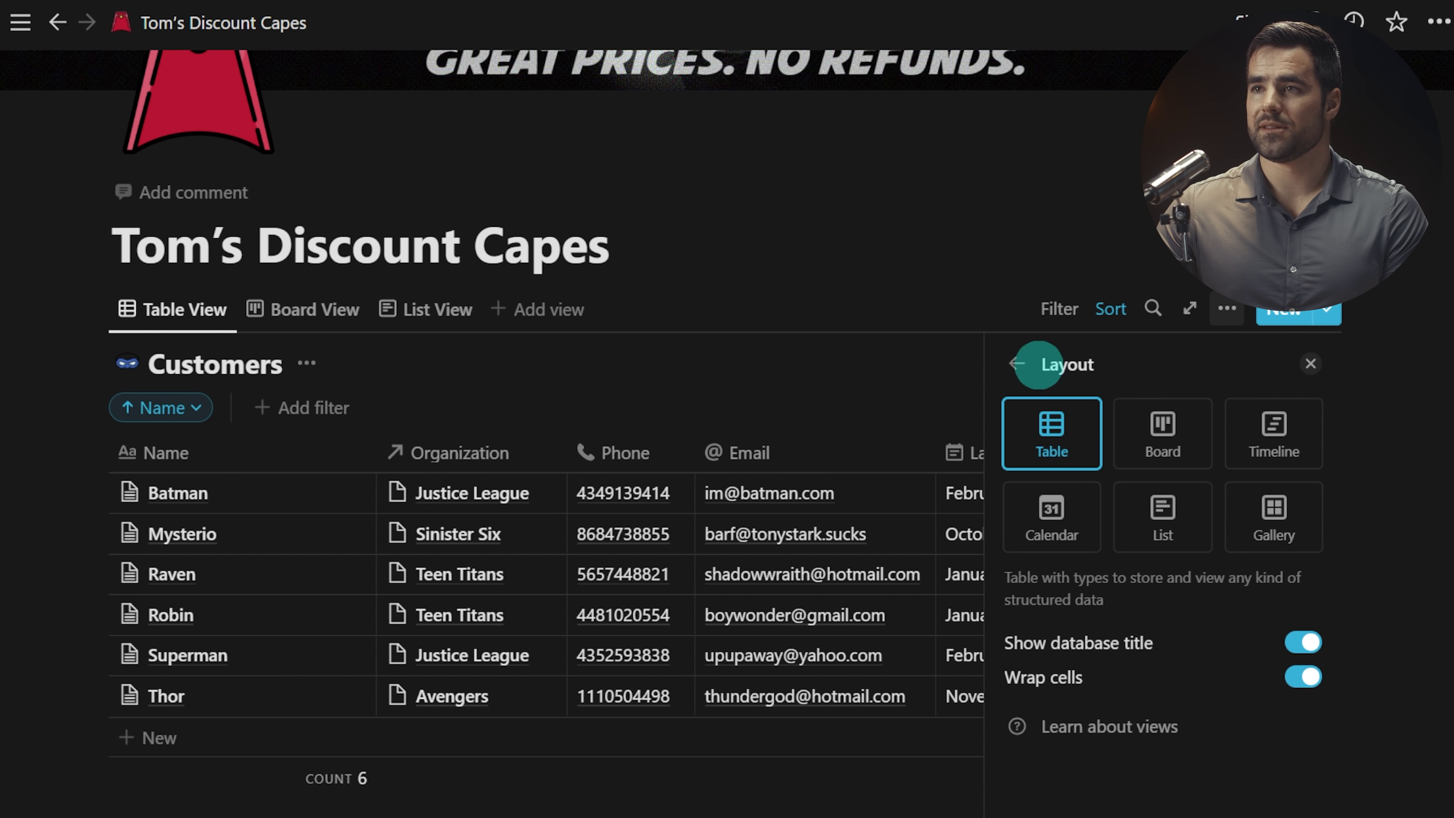
# Step: Browse the Customers view's property list and its deleted properties
pyautogui.click(1017, 364)
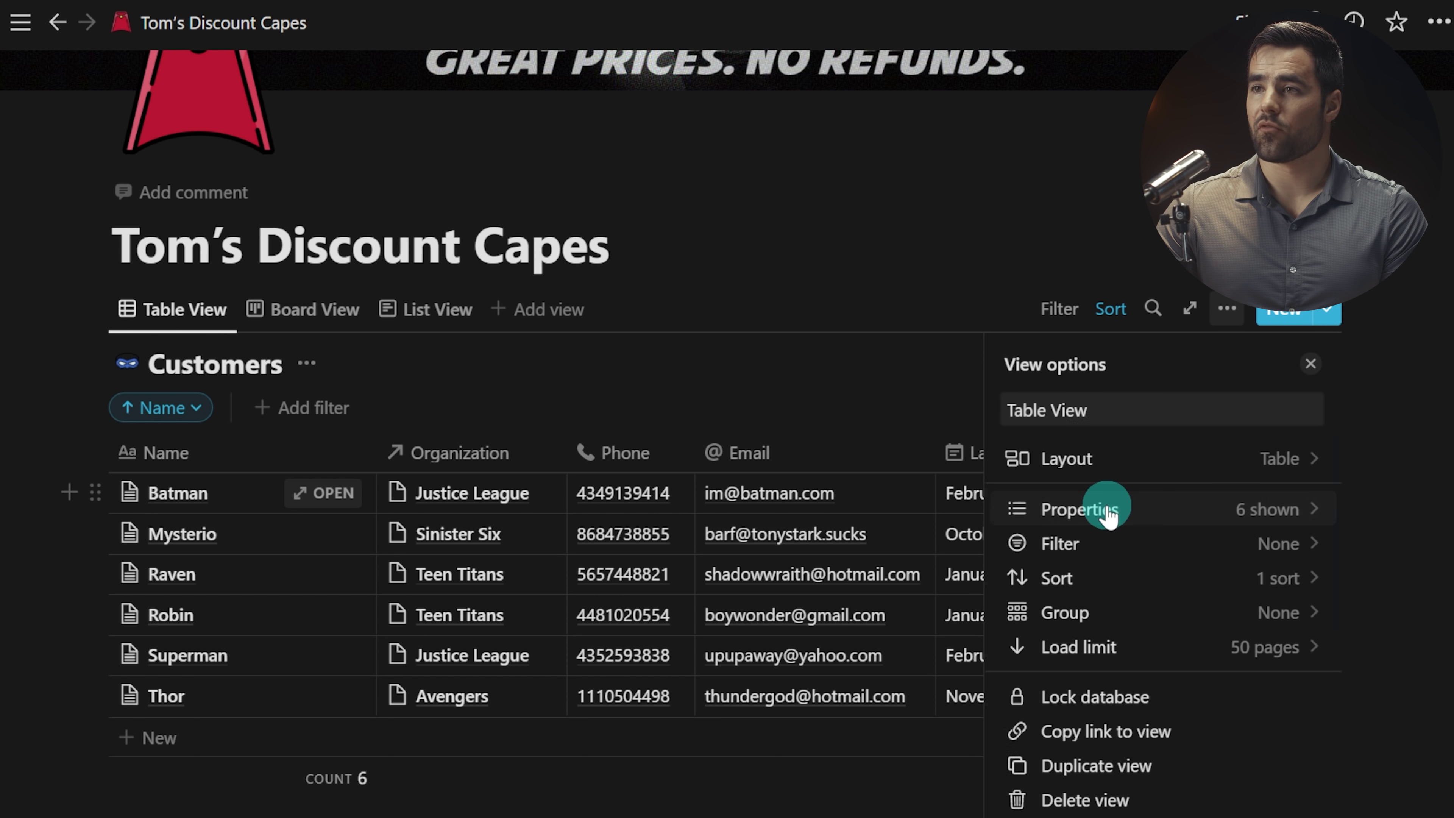
pyautogui.click(1096, 510)
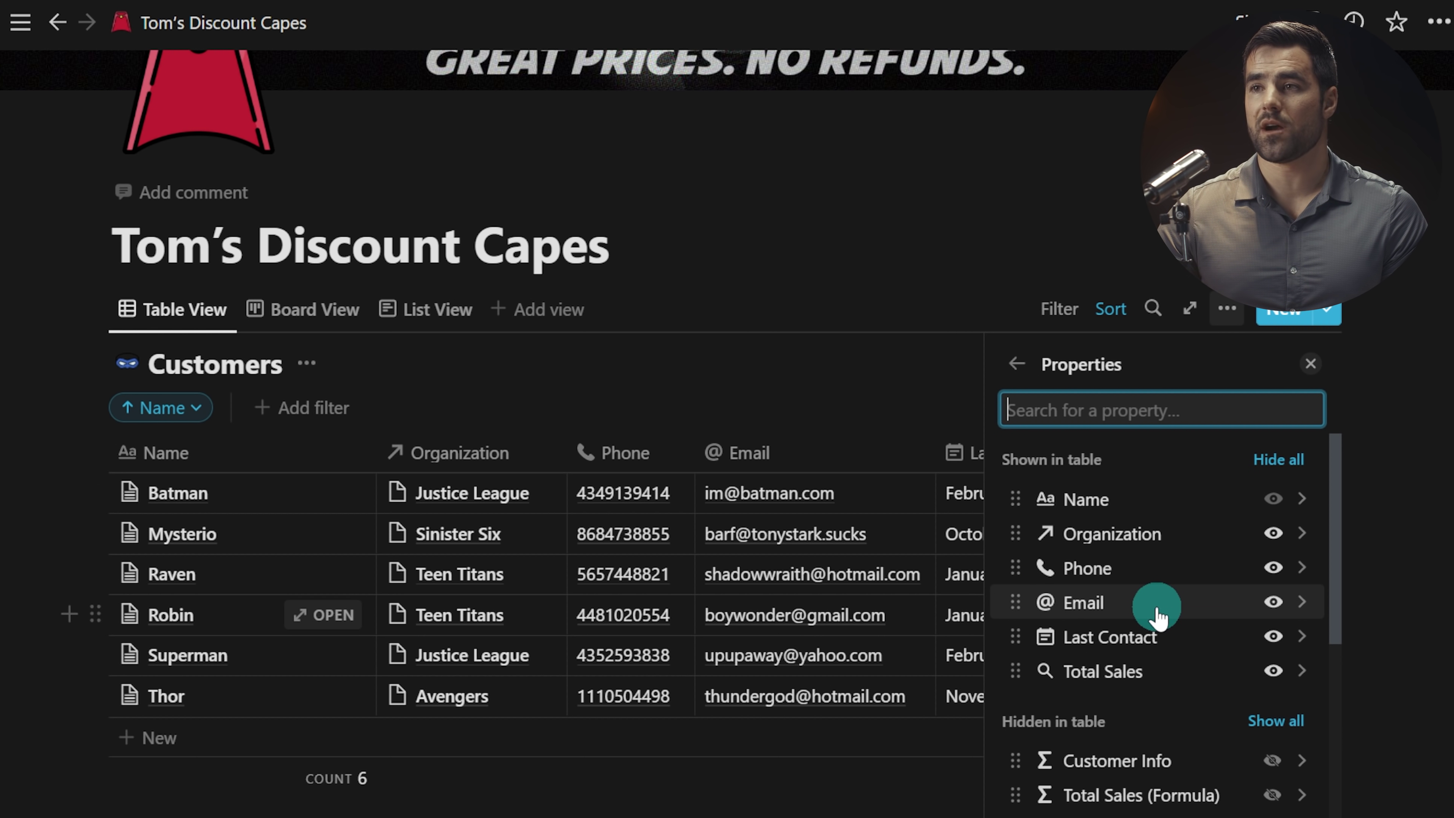
pyautogui.scroll(-8, 1168, 601)
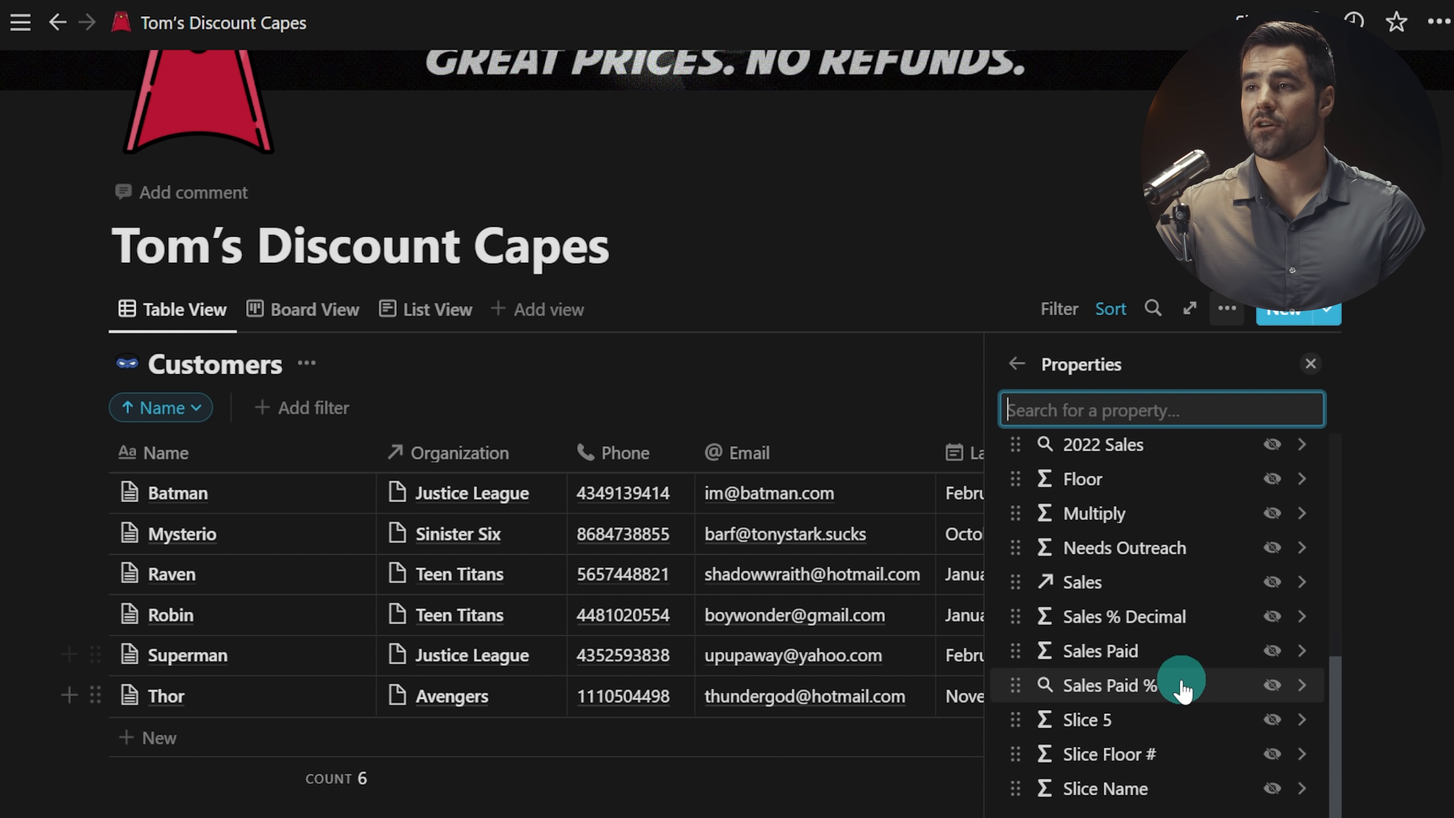
pyautogui.scroll(8, 1201, 658)
pyautogui.scroll(-8, 1204, 659)
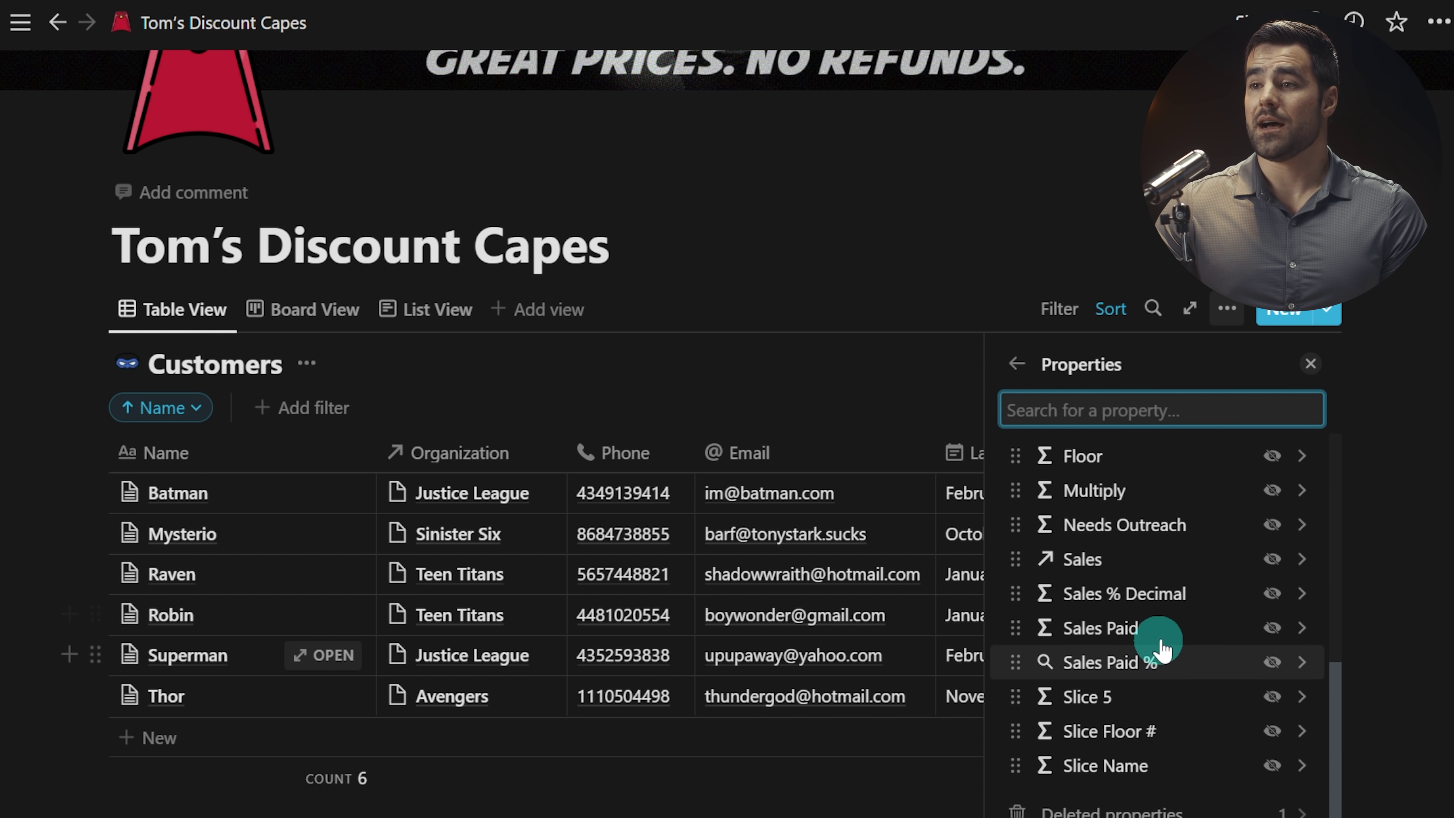
pyautogui.click(1119, 808)
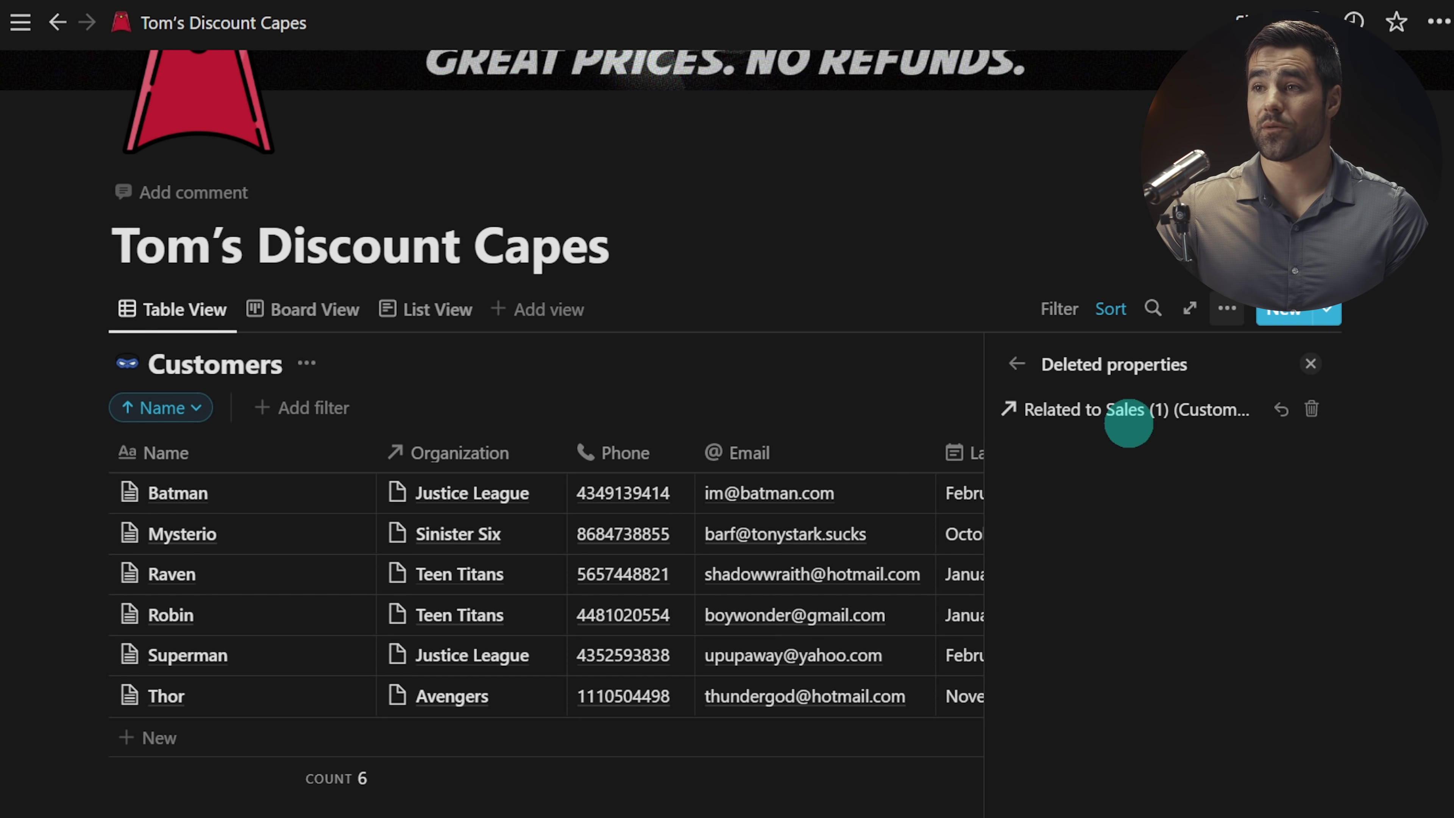
pyautogui.click(1017, 366)
# Step: Return to the view options and bring up the Group by choices
pyautogui.scroll(-10, 1153, 688)
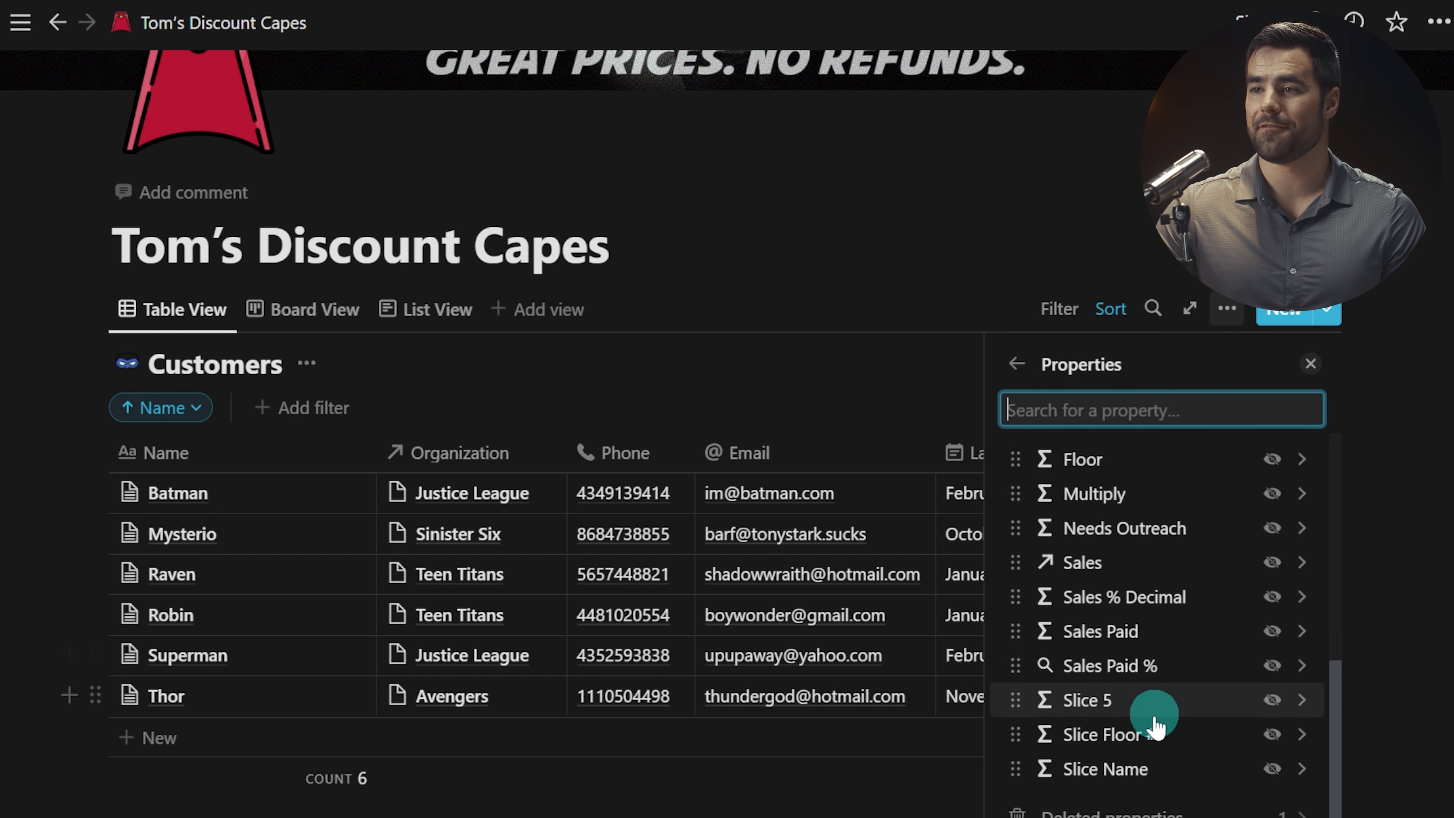
pyautogui.scroll(10, 1156, 710)
pyautogui.click(1018, 364)
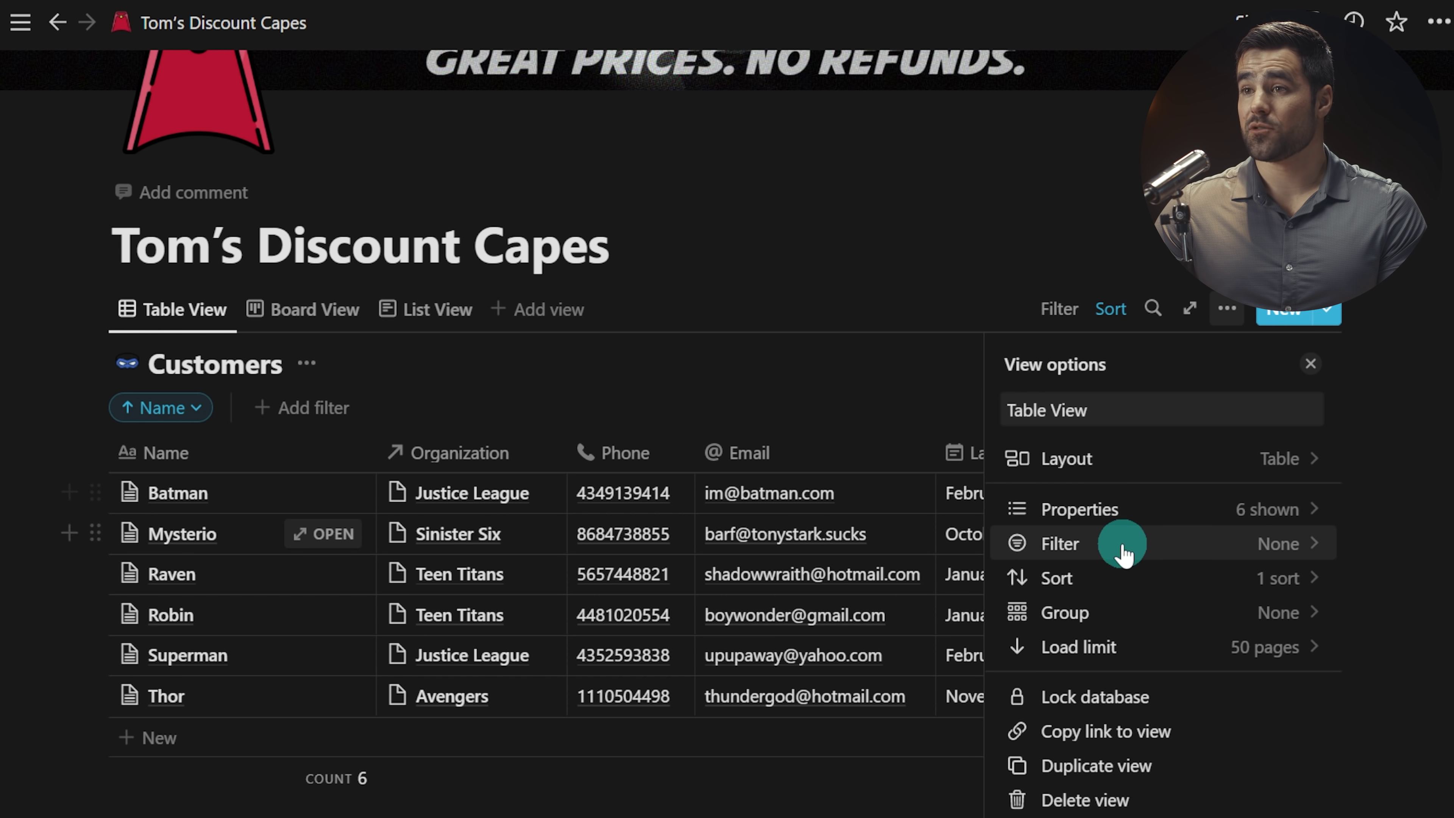
pyautogui.click(1105, 615)
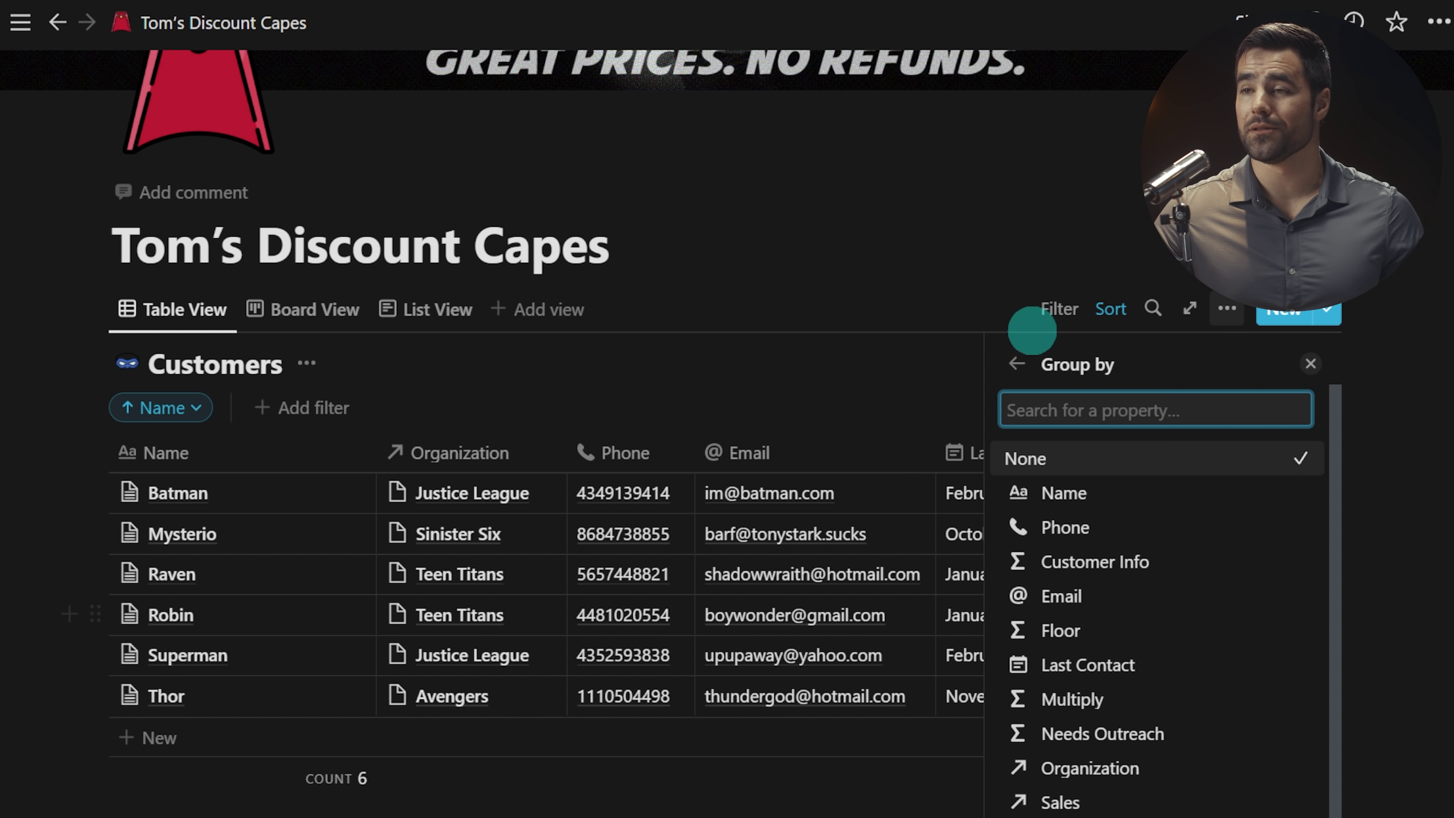
# Step: Close the Group by panel, leaving the Customers table ungrouped
pyautogui.click(1017, 363)
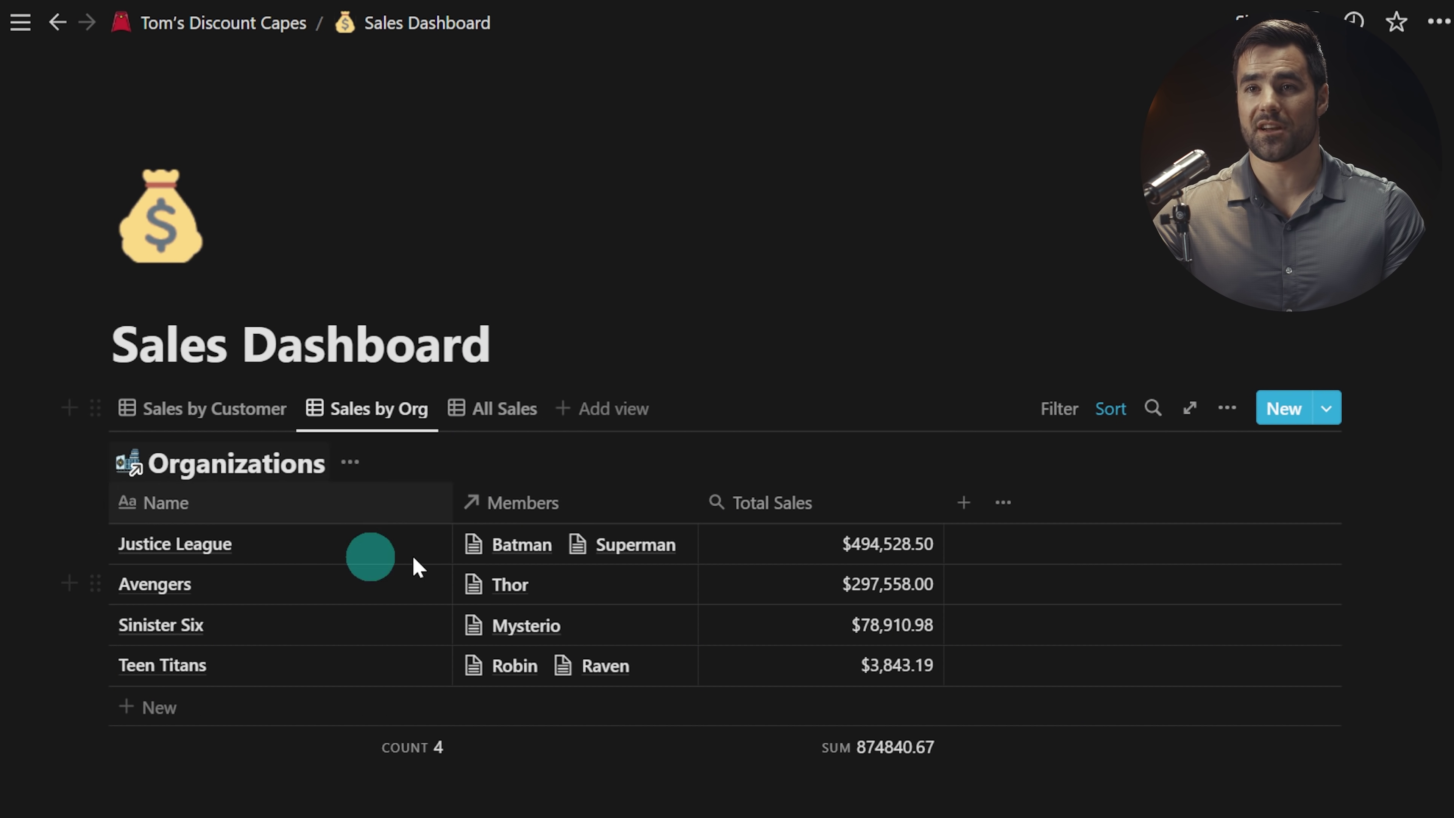
# Step: Insert a /linked database view sourced from Customers, copying its existing Table view
pyautogui.scroll(-2, 177, 367)
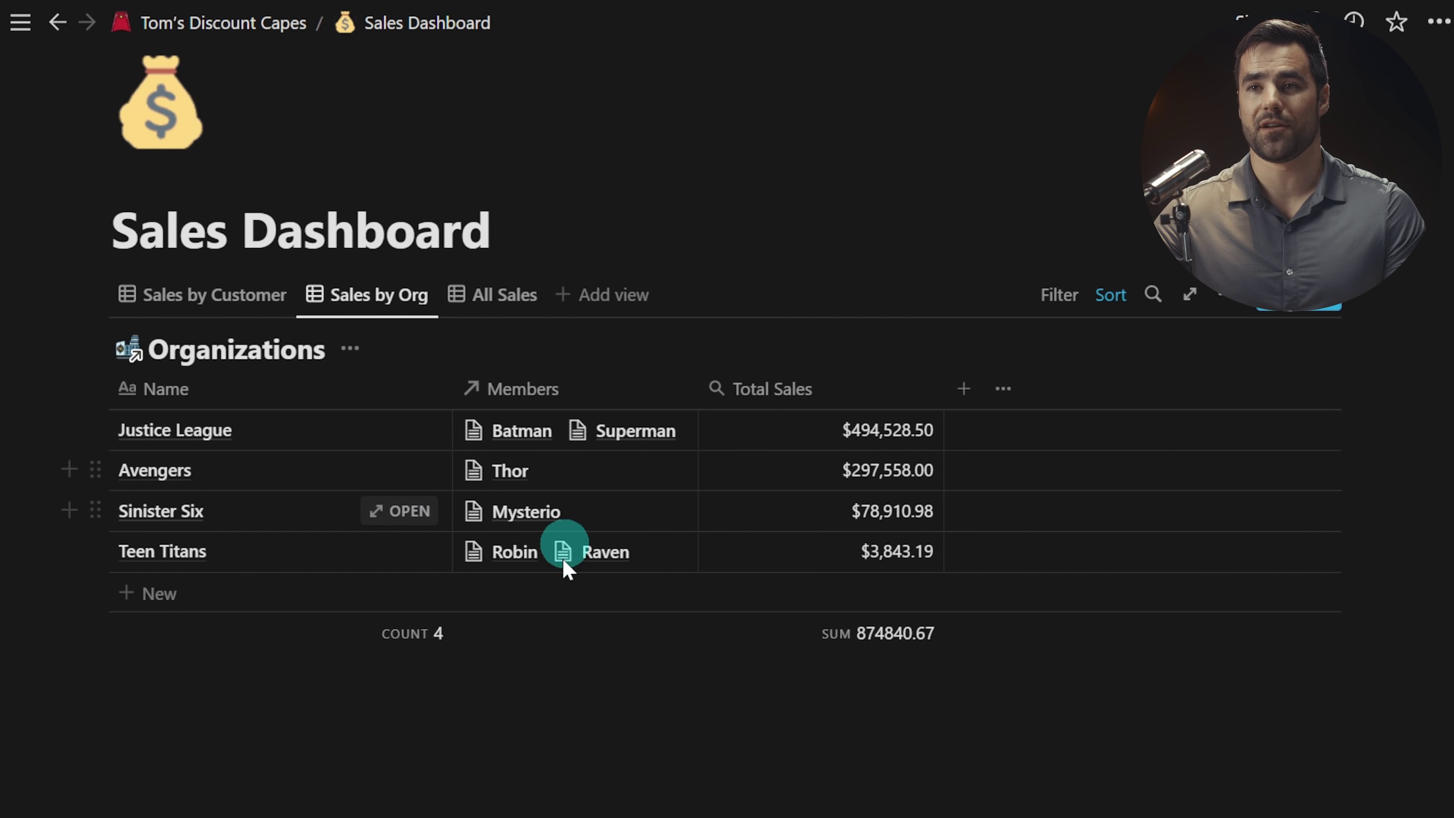
pyautogui.write('/linked')
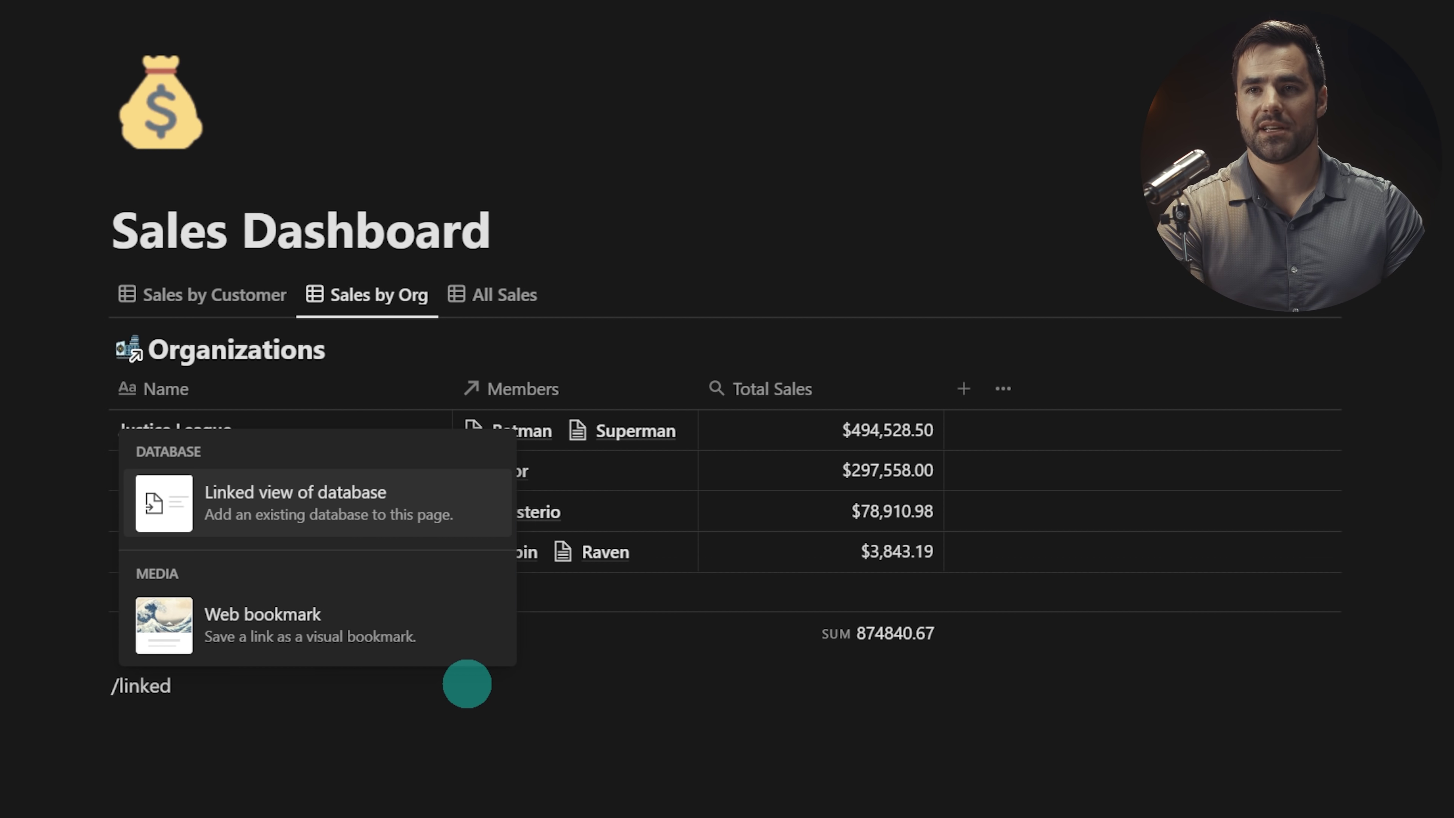
pyautogui.moveTo(405, 505)
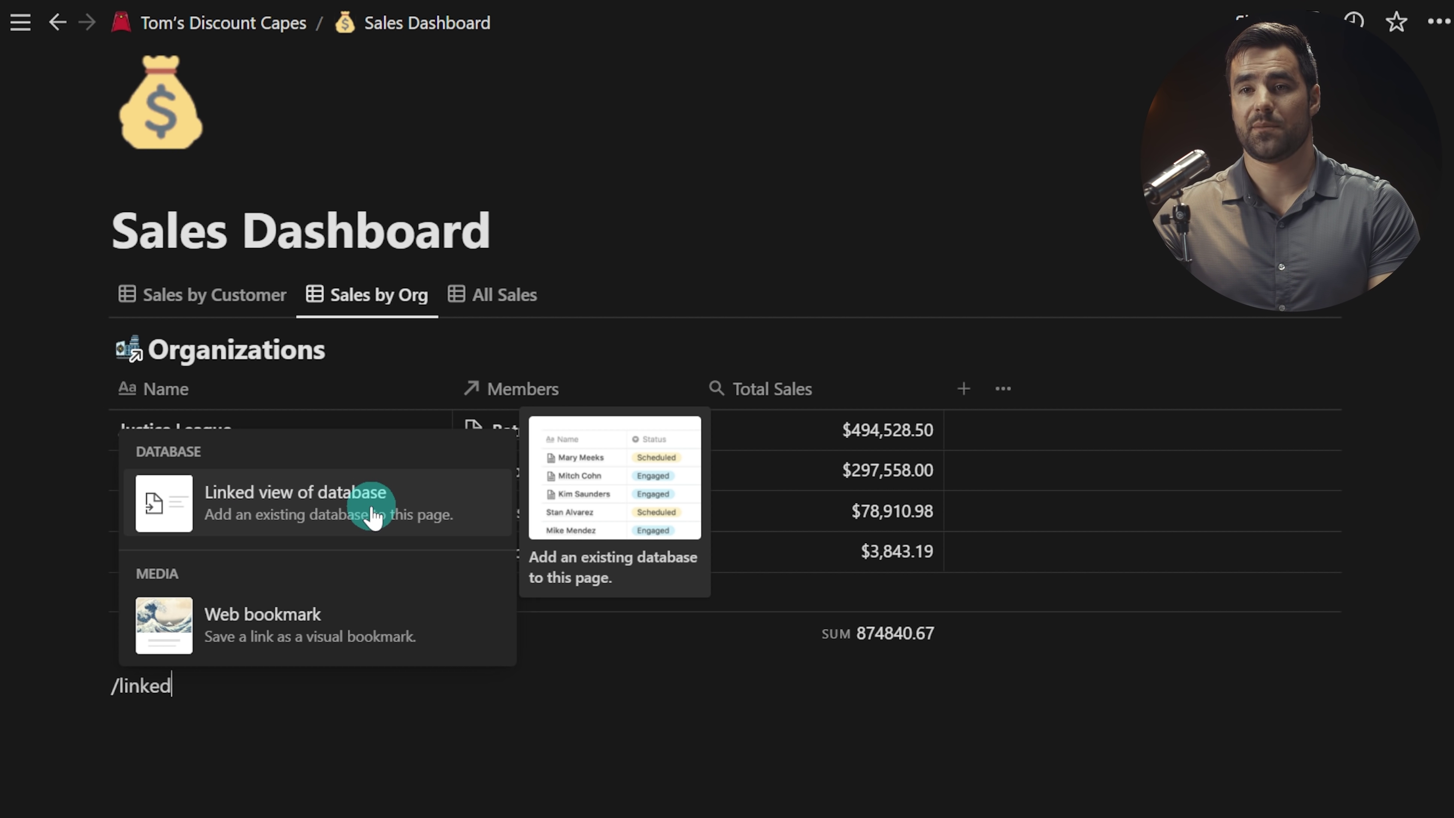
pyautogui.click(275, 515)
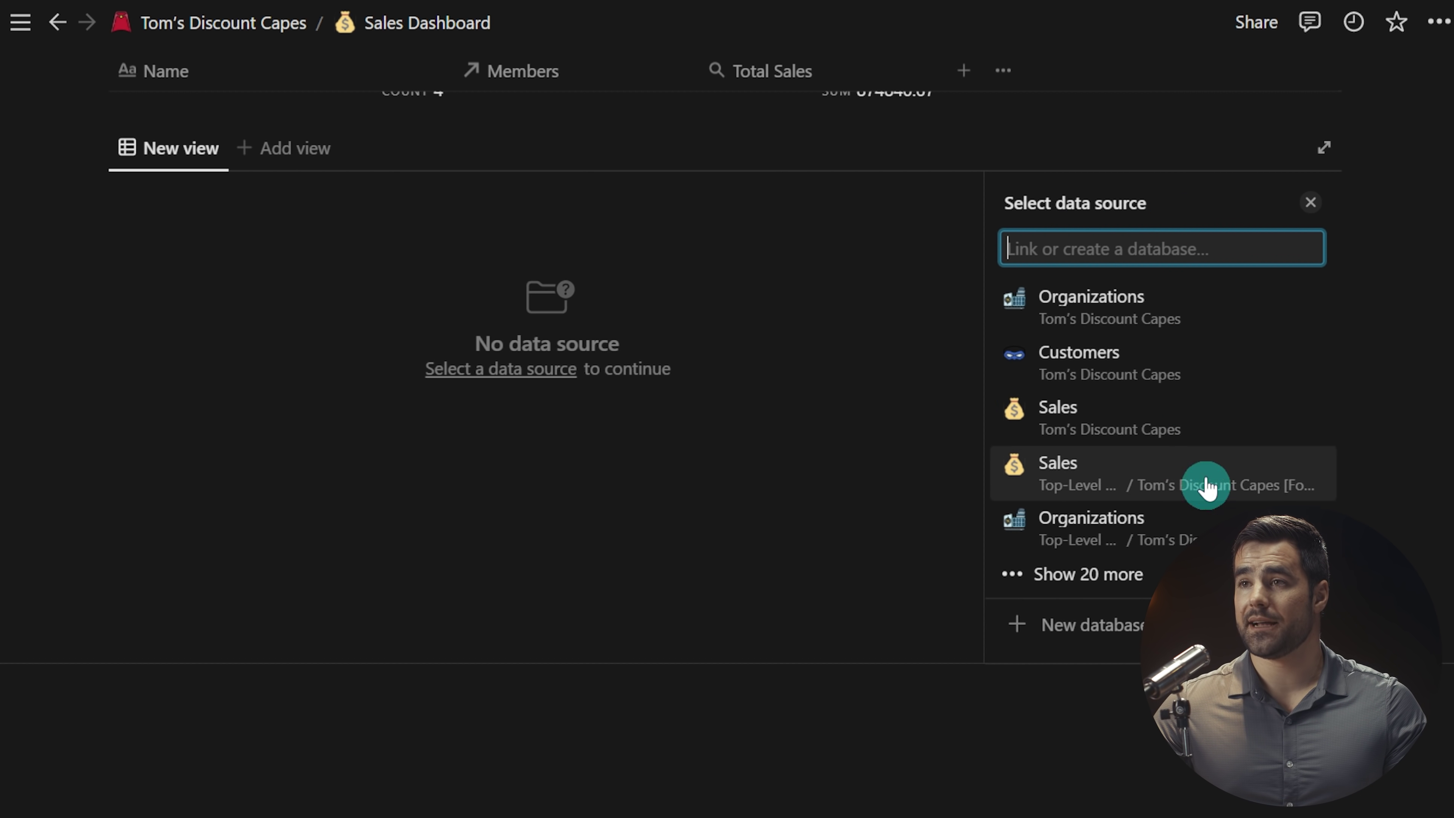
pyautogui.click(1172, 367)
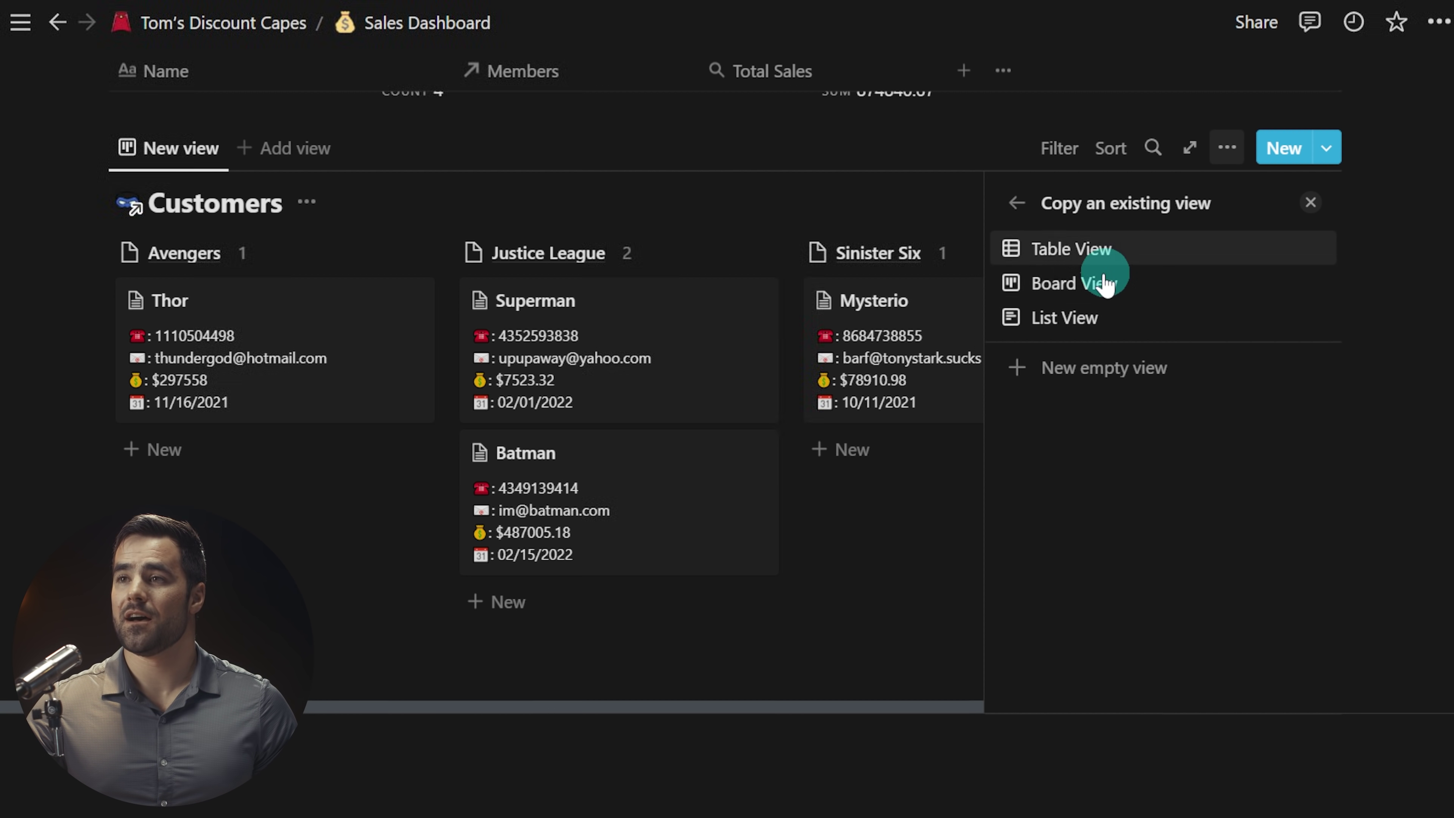
pyautogui.click(1171, 318)
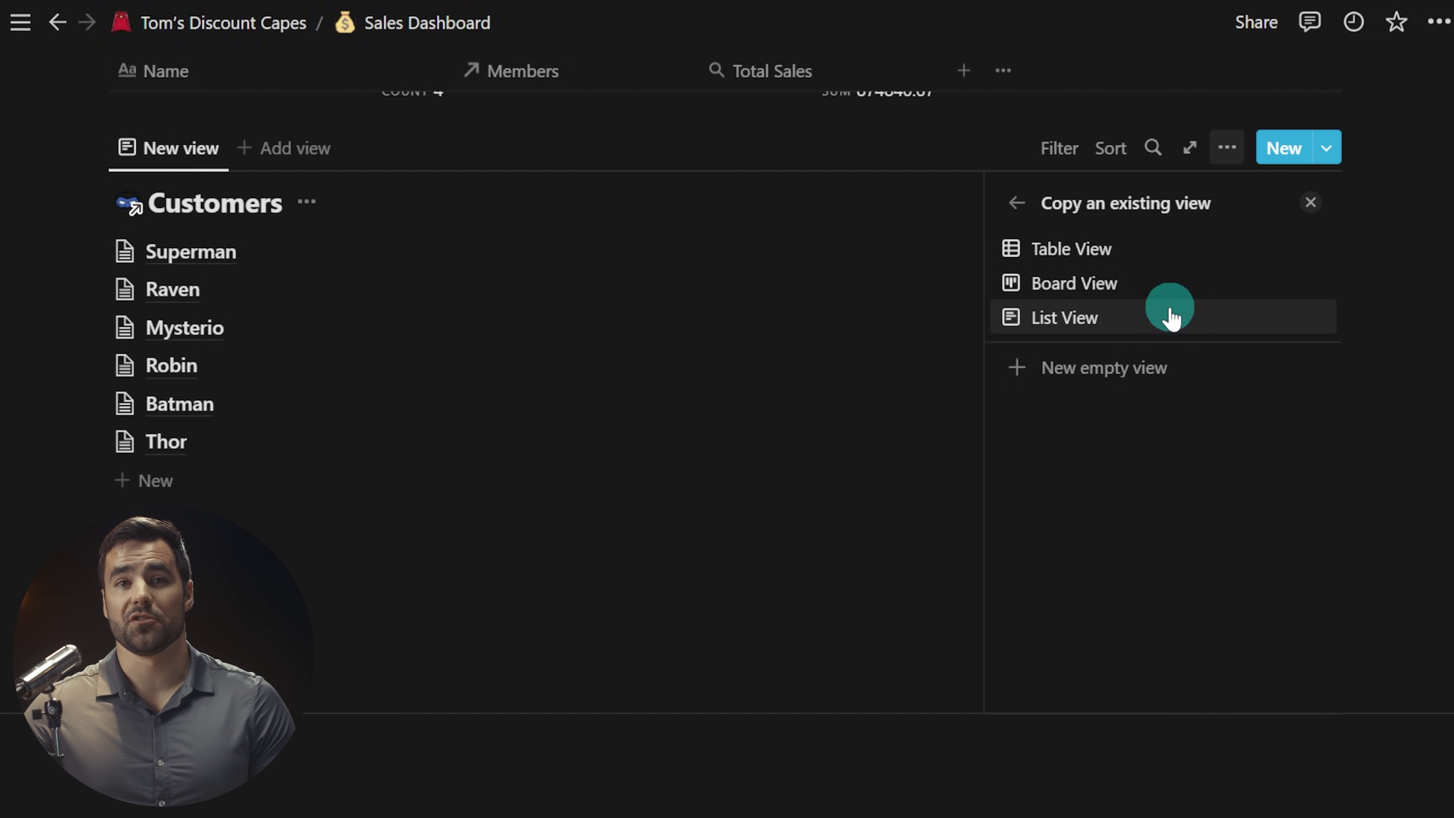
pyautogui.click(1099, 249)
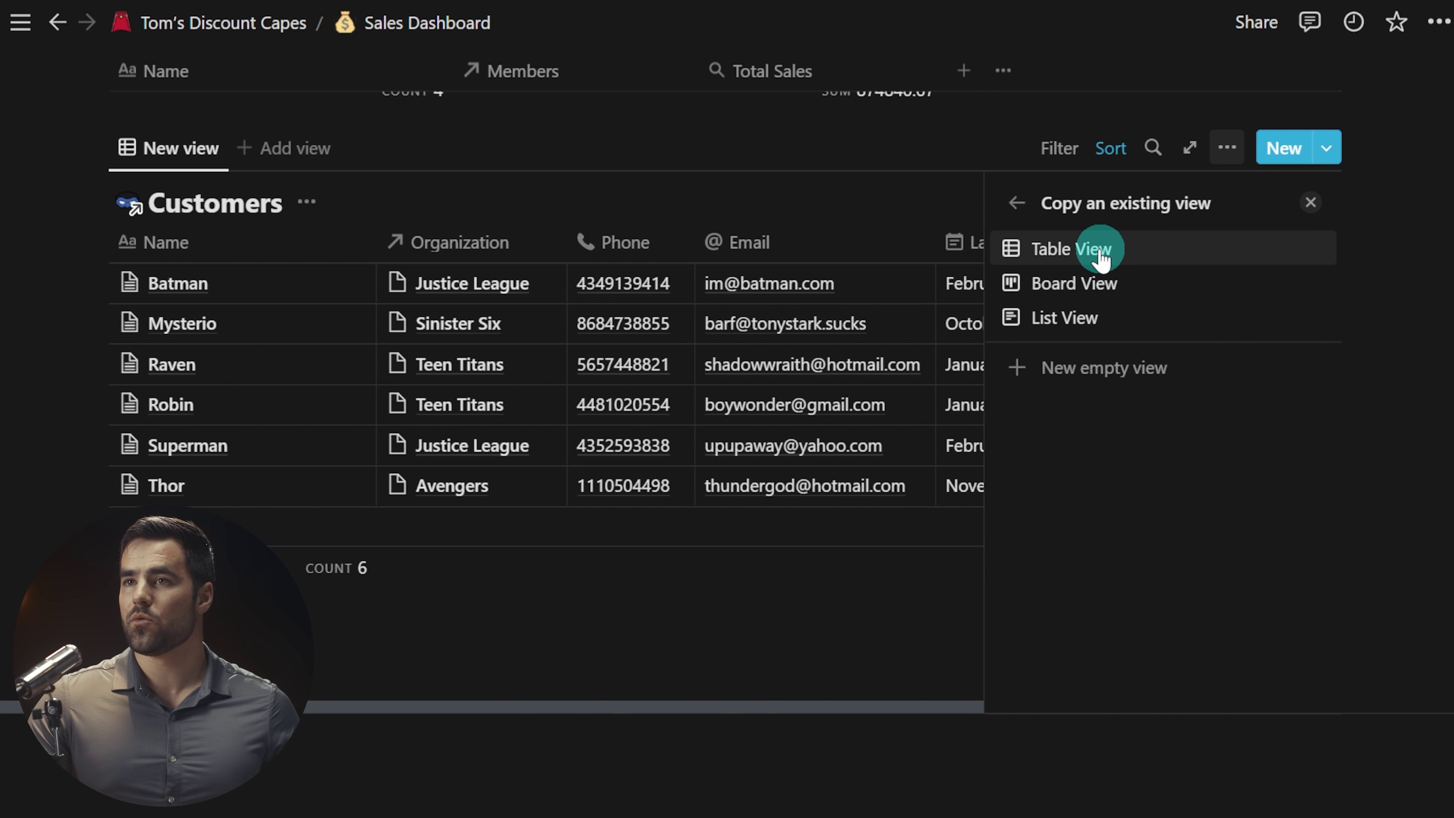
pyautogui.click(1104, 372)
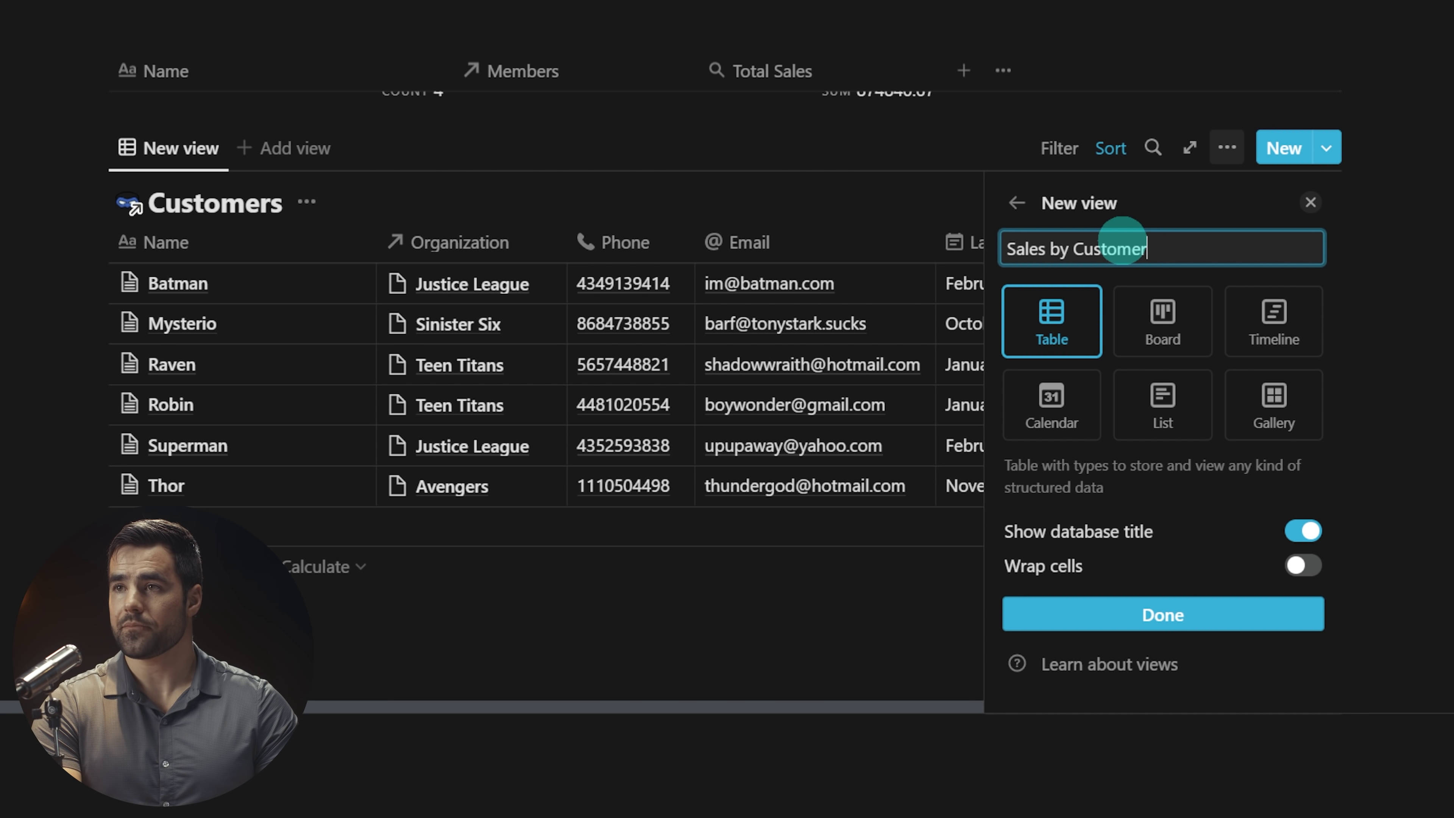
# Step: Turn Wrap cells on and Show database title off, then finish the 'Sales by Customer' view
pyautogui.click(1304, 566)
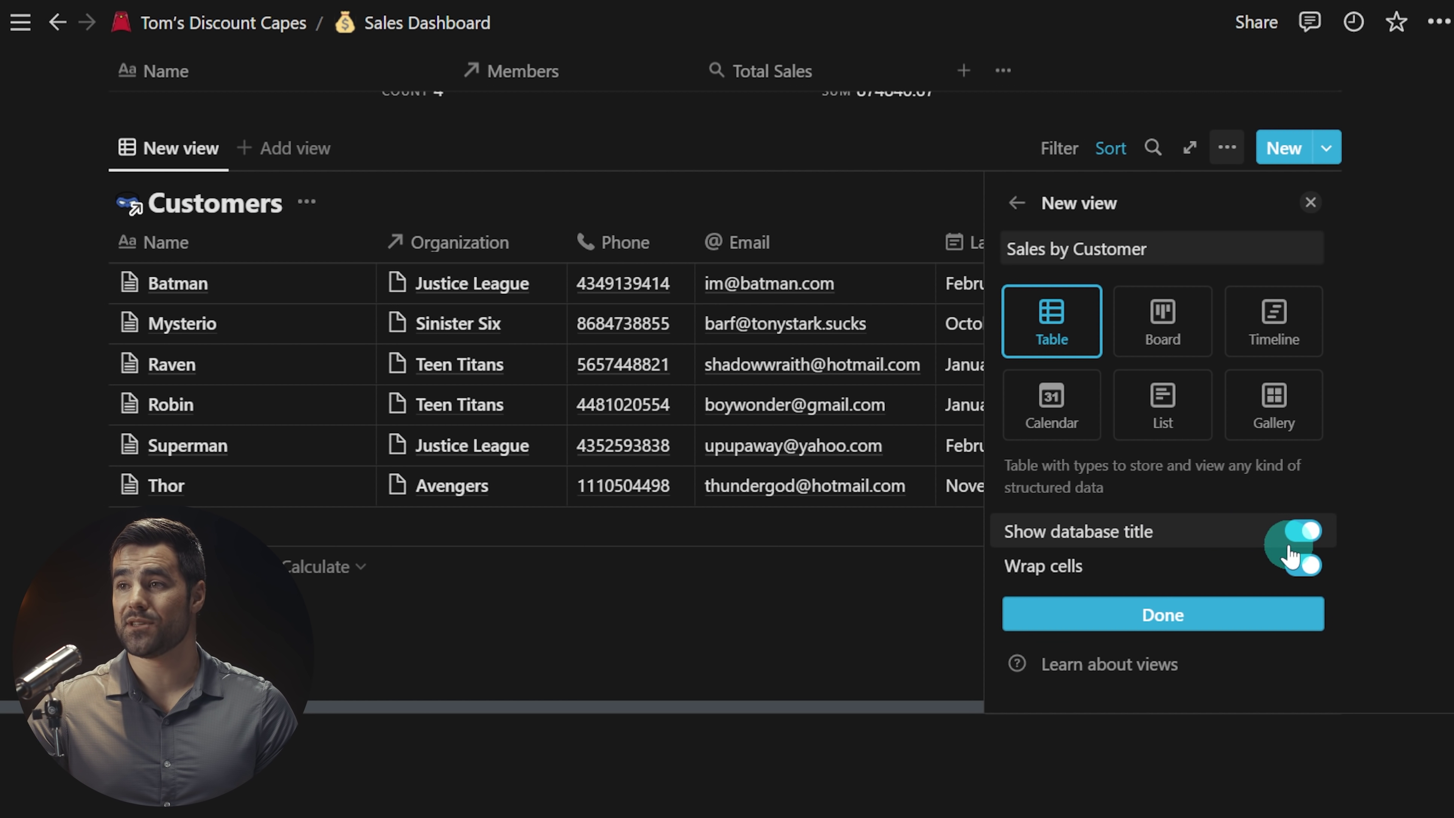
pyautogui.click(1301, 538)
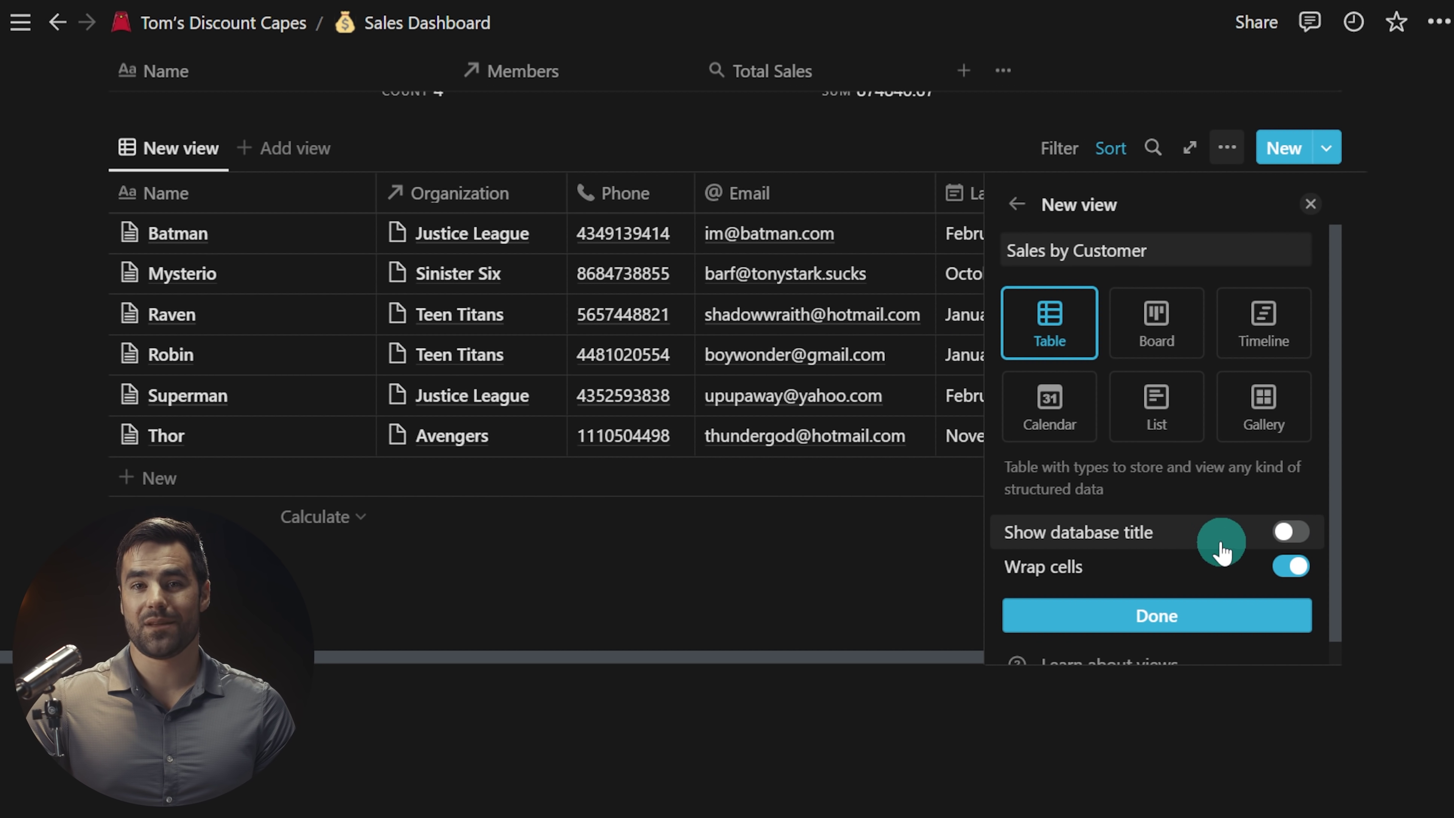
pyautogui.click(1145, 615)
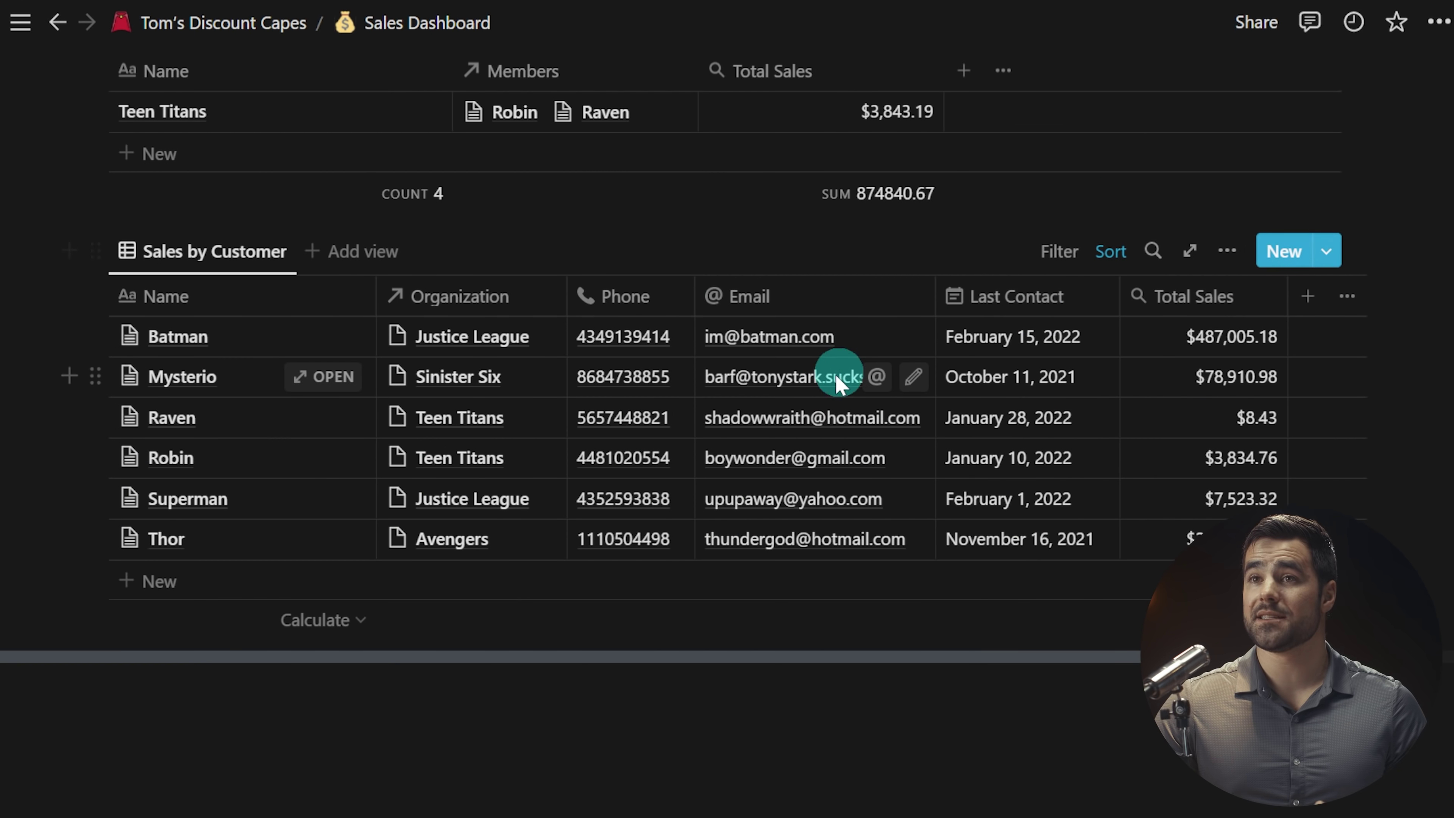
pyautogui.scroll(4, 835, 373)
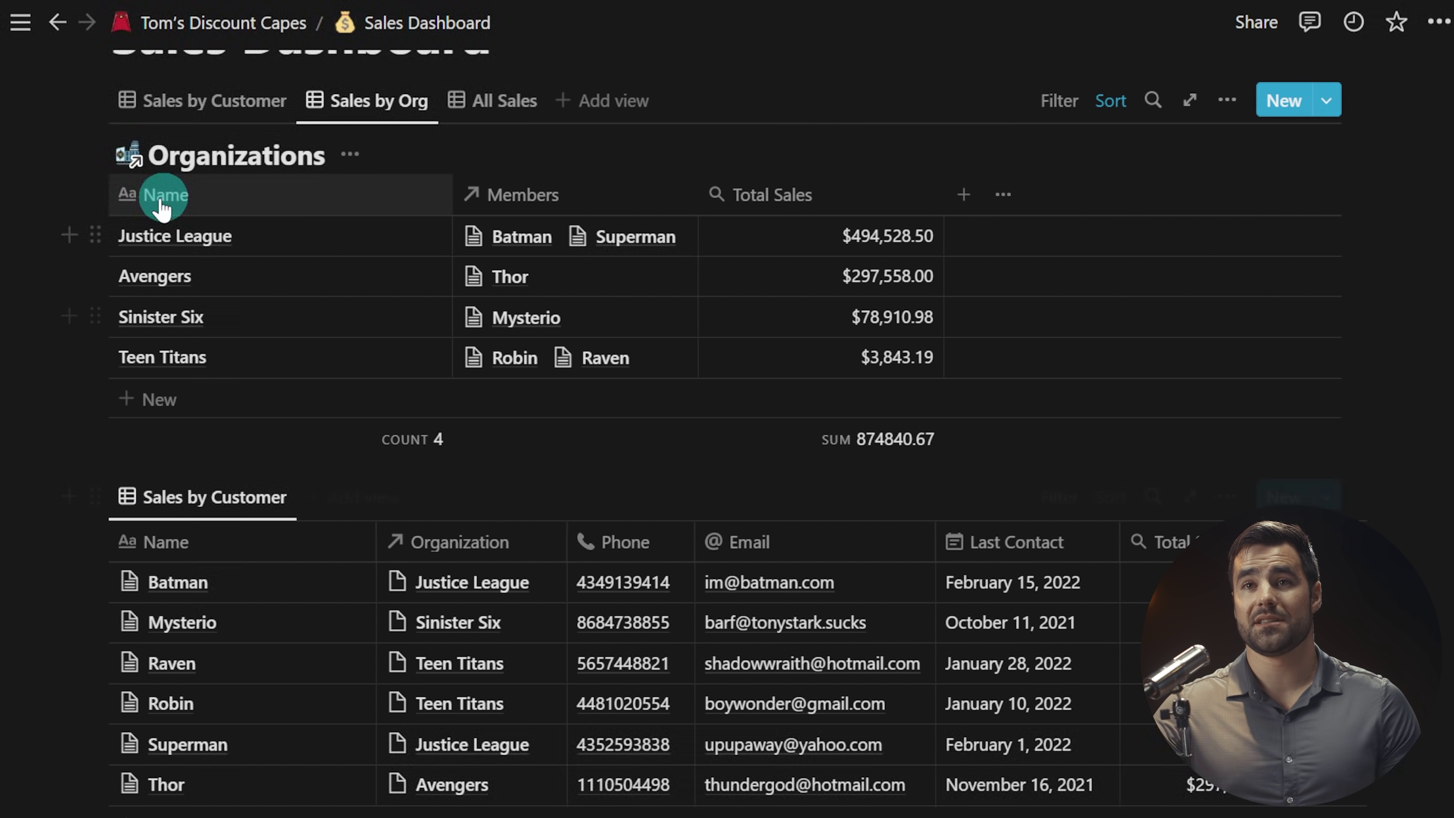
pyautogui.click(156, 463)
pyautogui.click(155, 475)
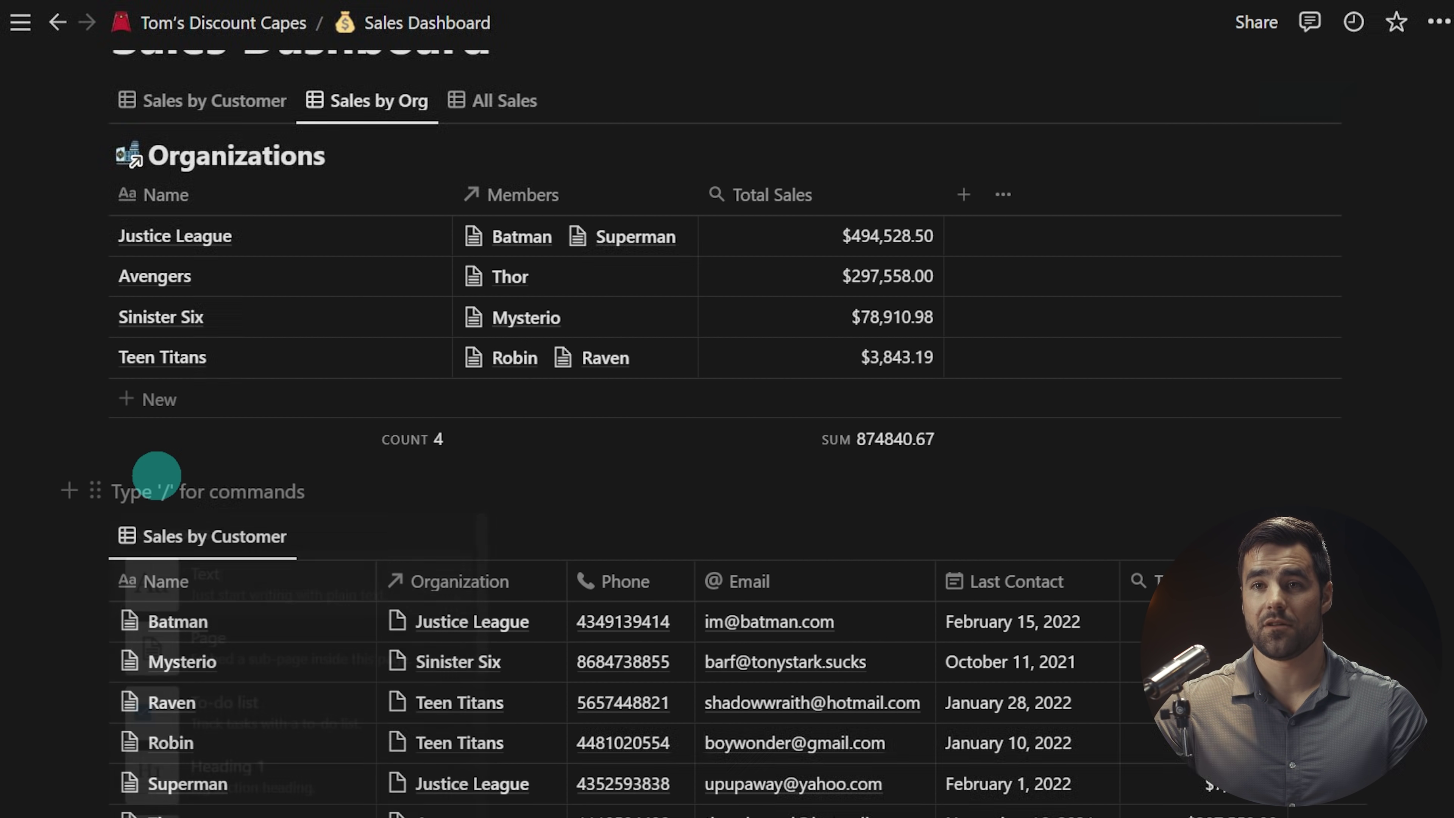
pyautogui.write('/h2')
pyautogui.press('Return')
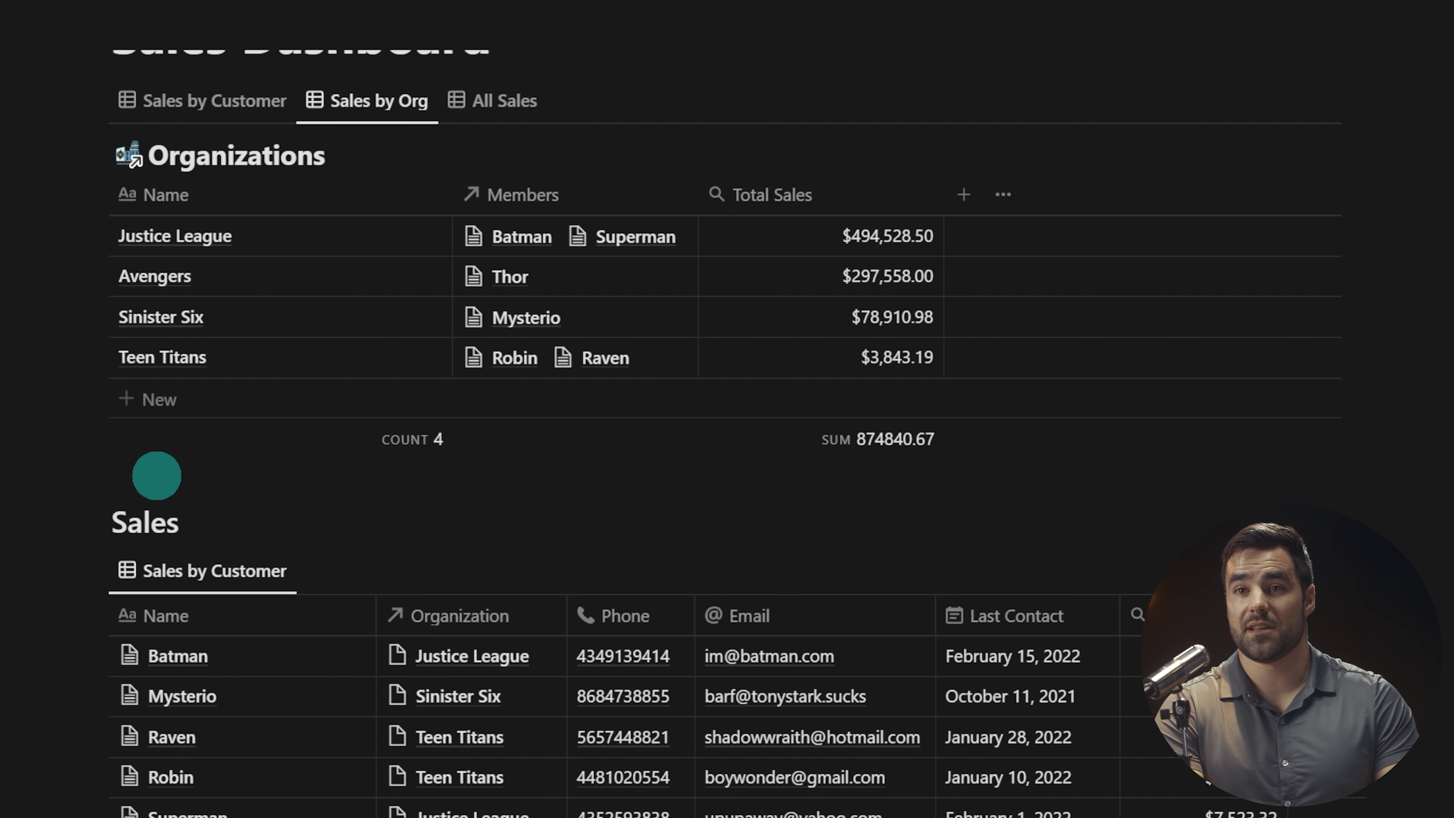
pyautogui.press('Return')
pyautogui.write('---')
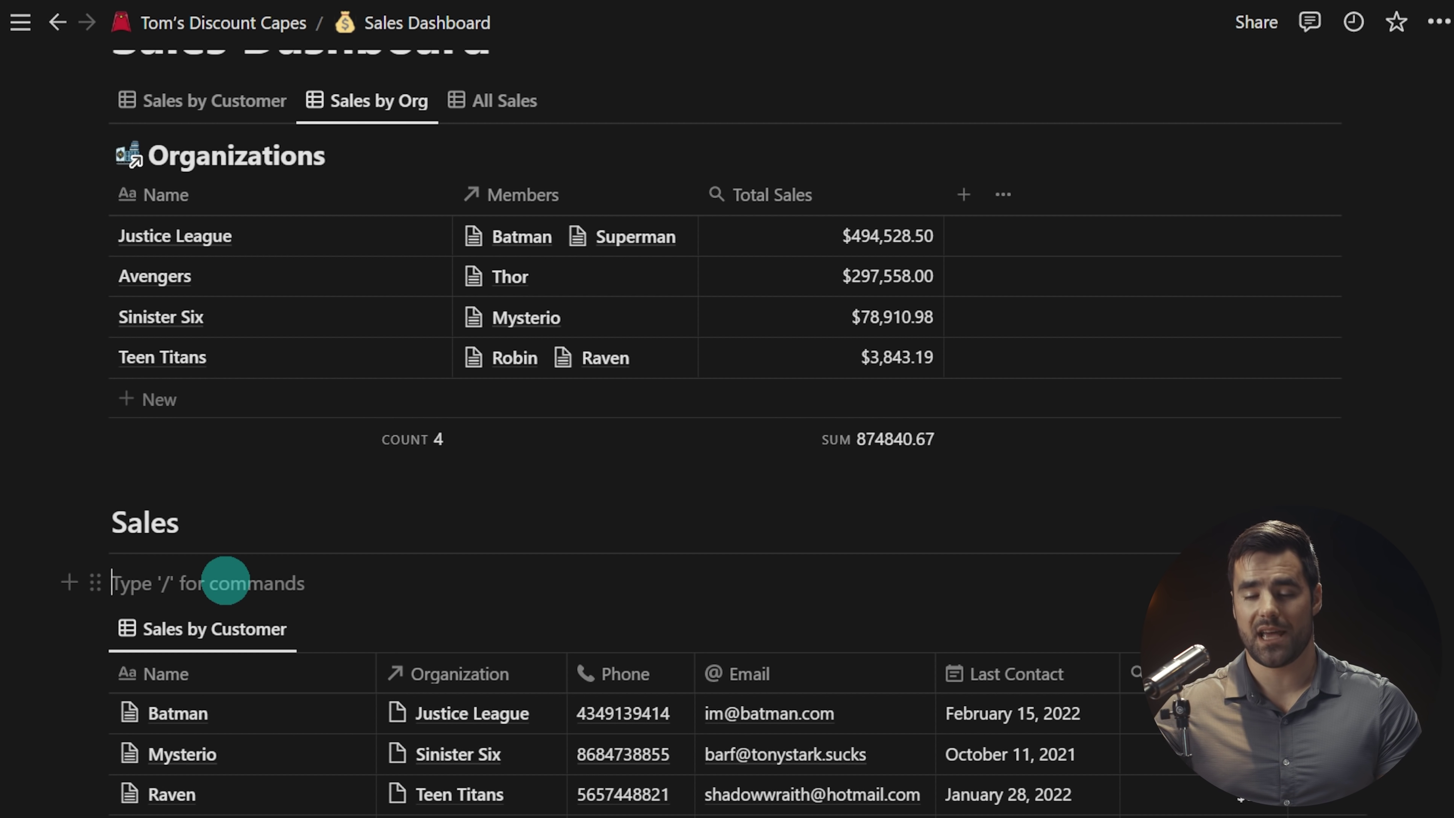
pyautogui.press('BackSpace')
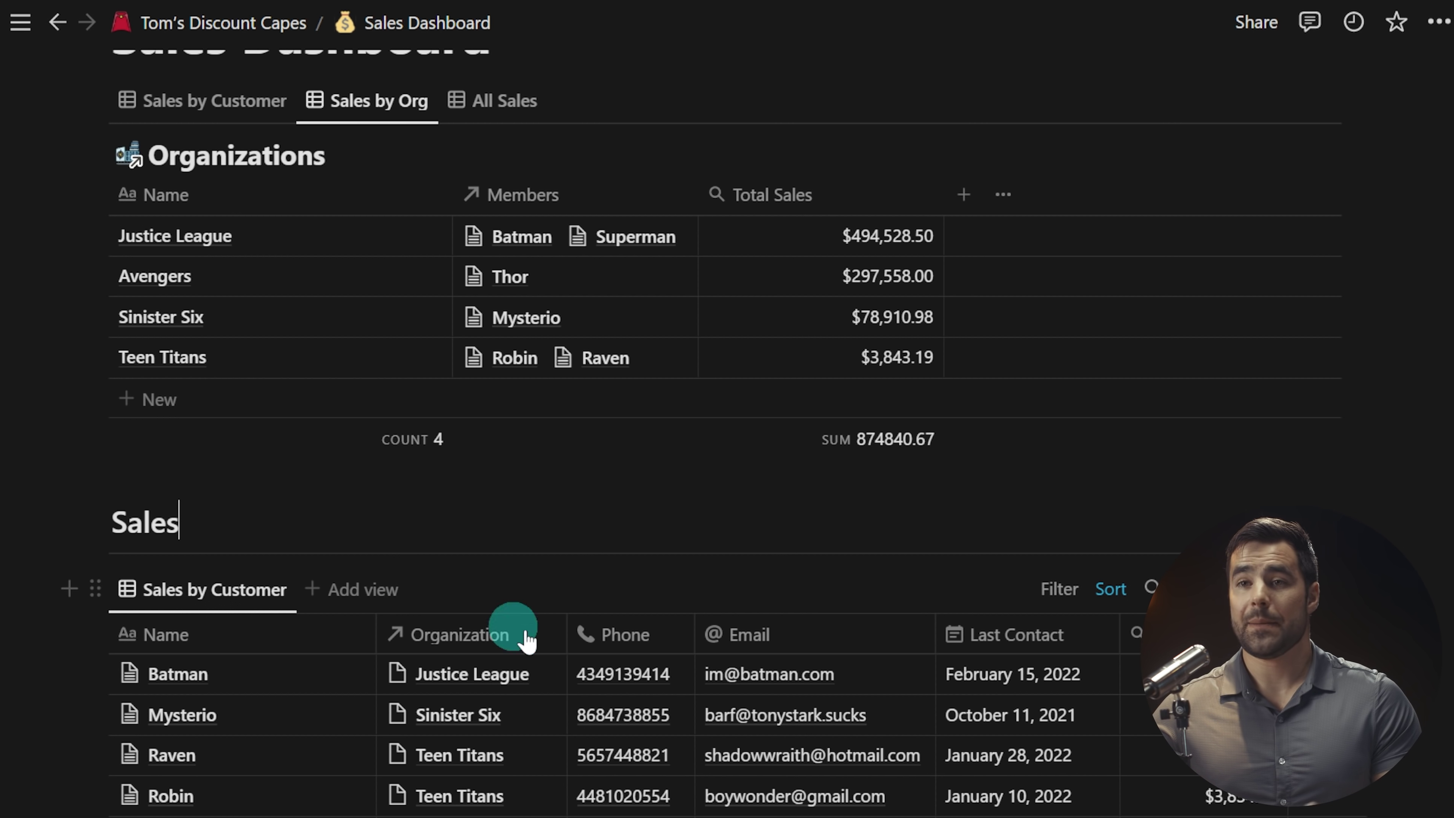
pyautogui.moveTo(169, 501); pyautogui.dragTo(192, 551)
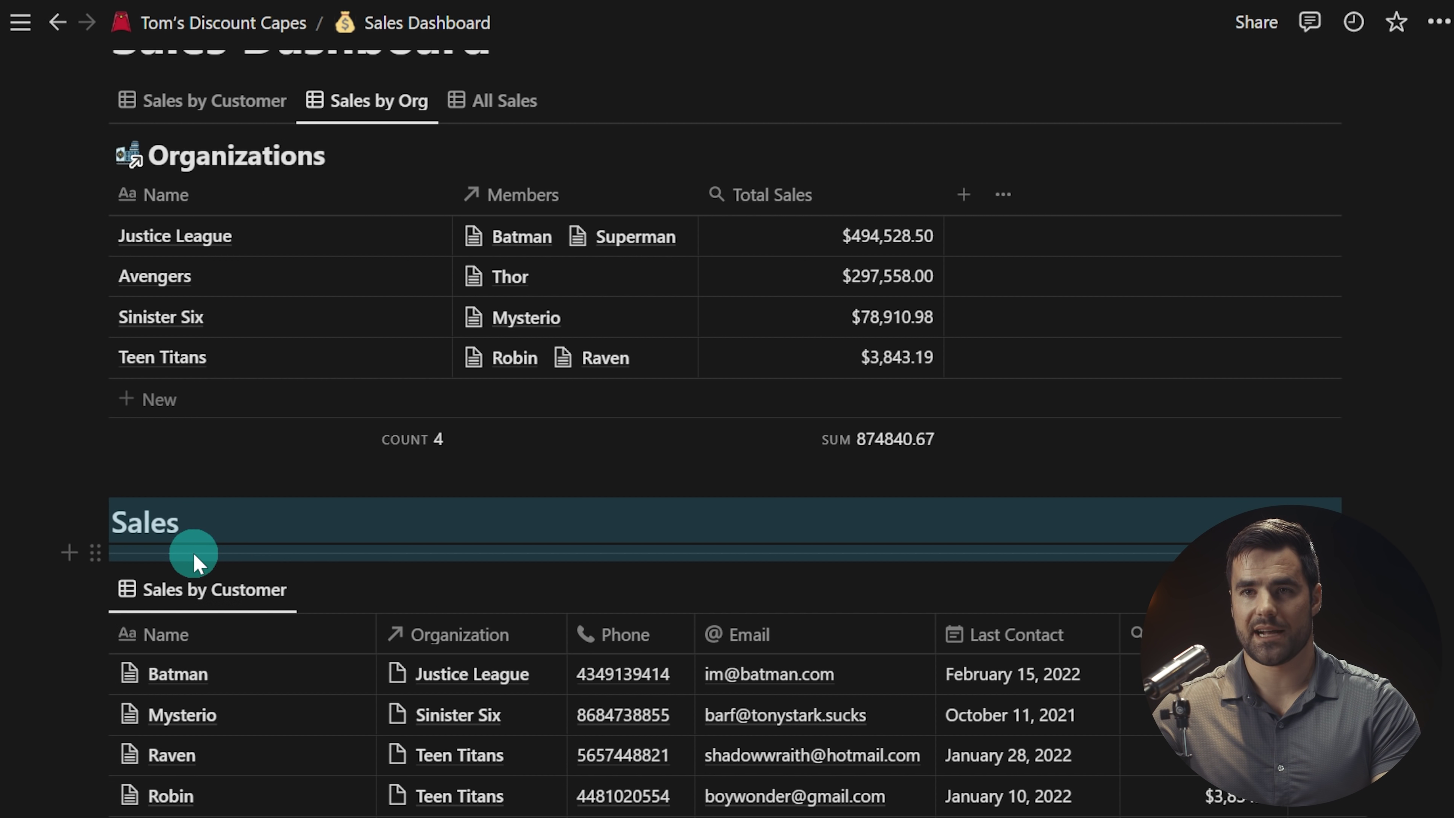
pyautogui.press('Delete')
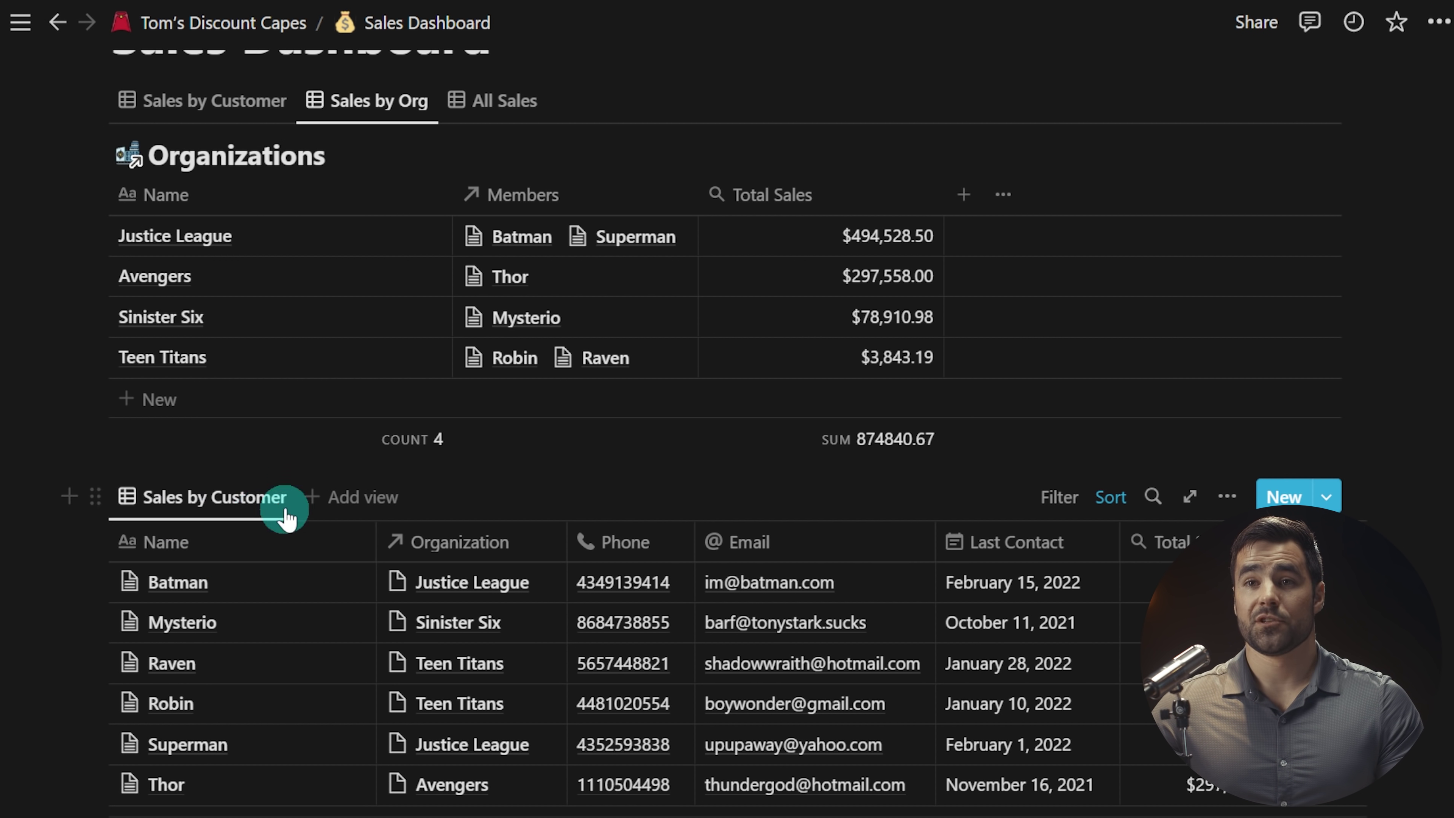
# Step: Add an 'Orgs' view from Organizations, copying its Table view, with Wrap cells on
pyautogui.click(341, 496)
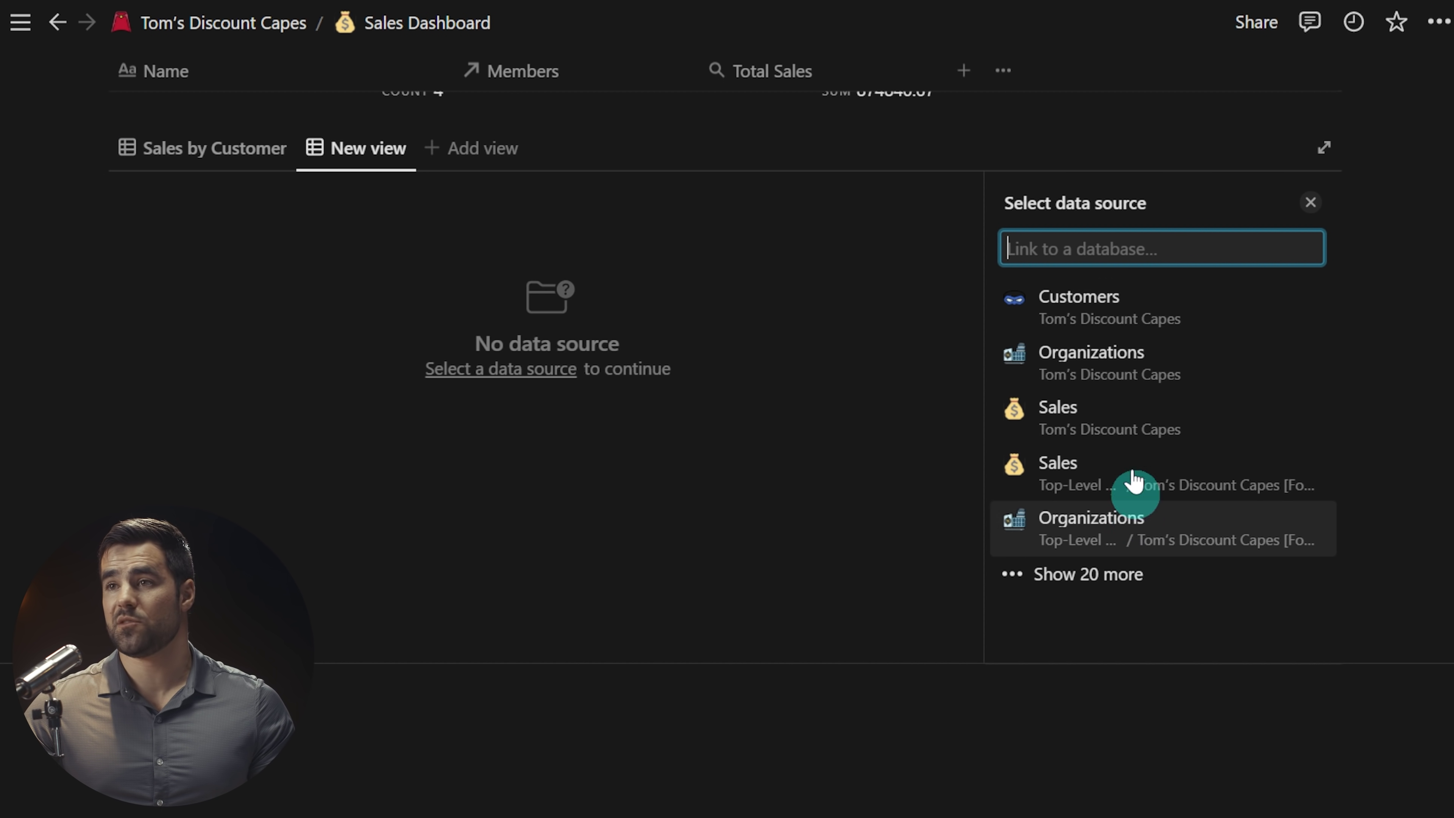
pyautogui.click(1120, 370)
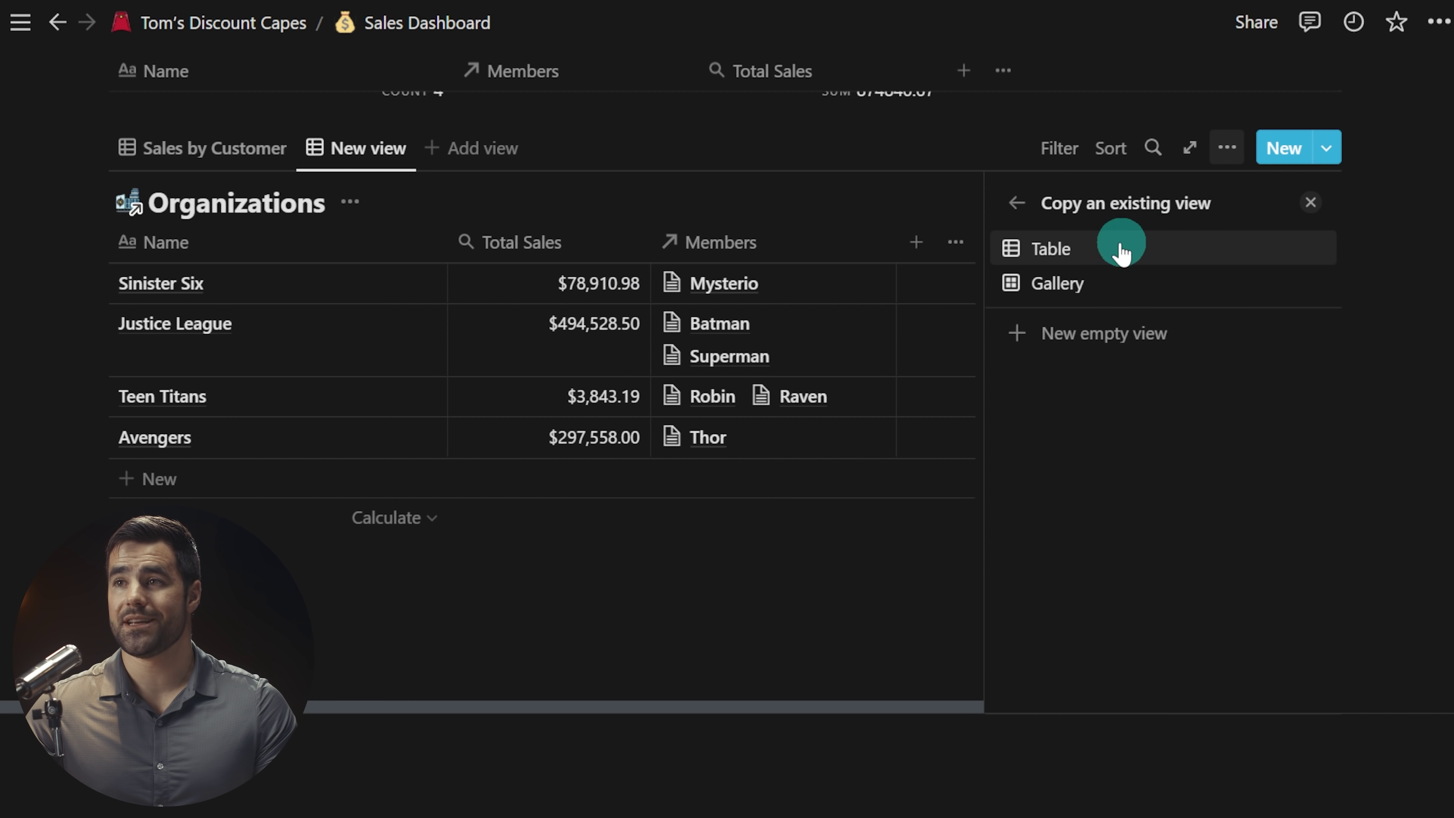
pyautogui.click(1062, 320)
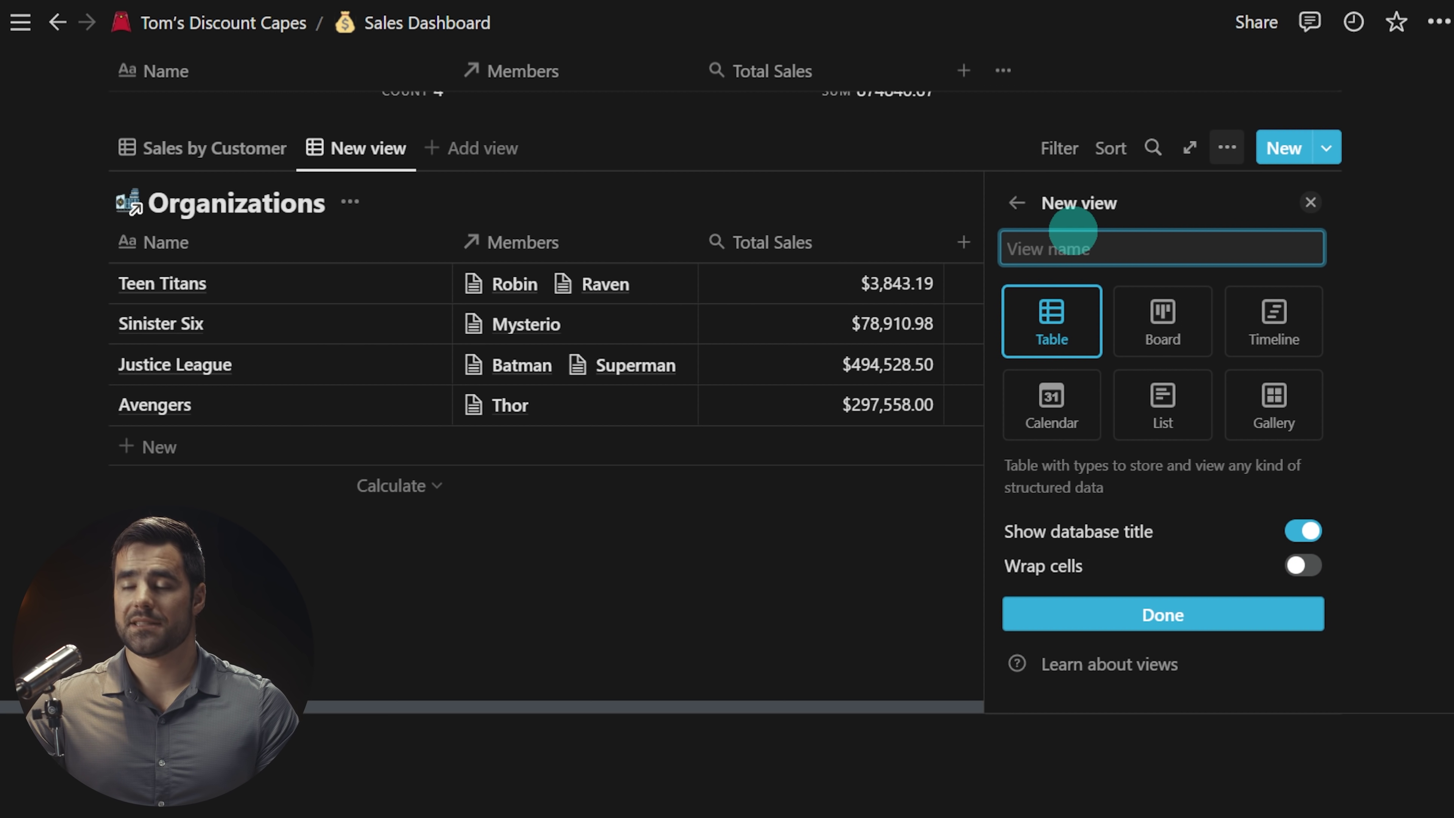
pyautogui.write('Orgs')
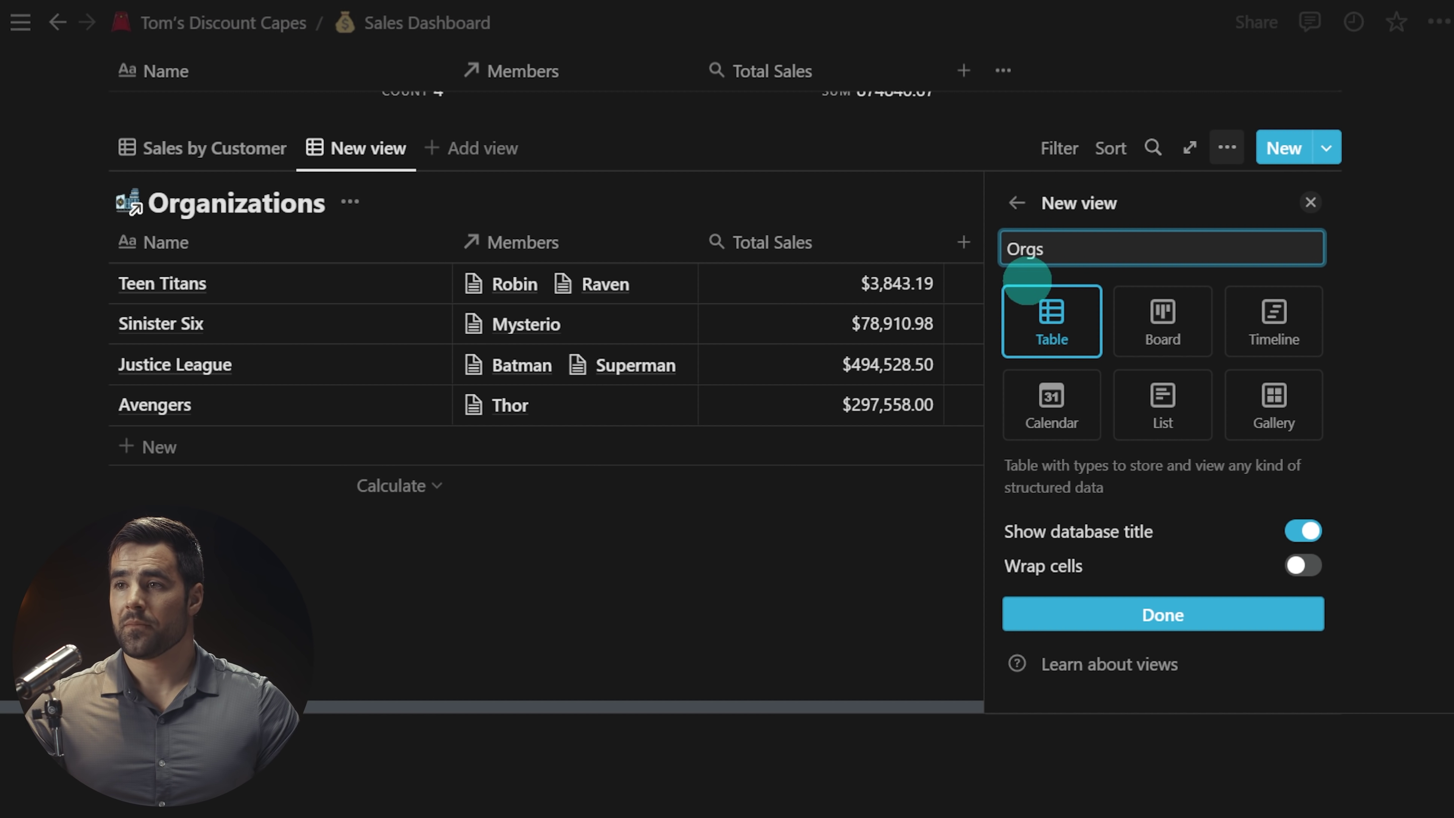
pyautogui.click(1302, 564)
pyautogui.click(1219, 608)
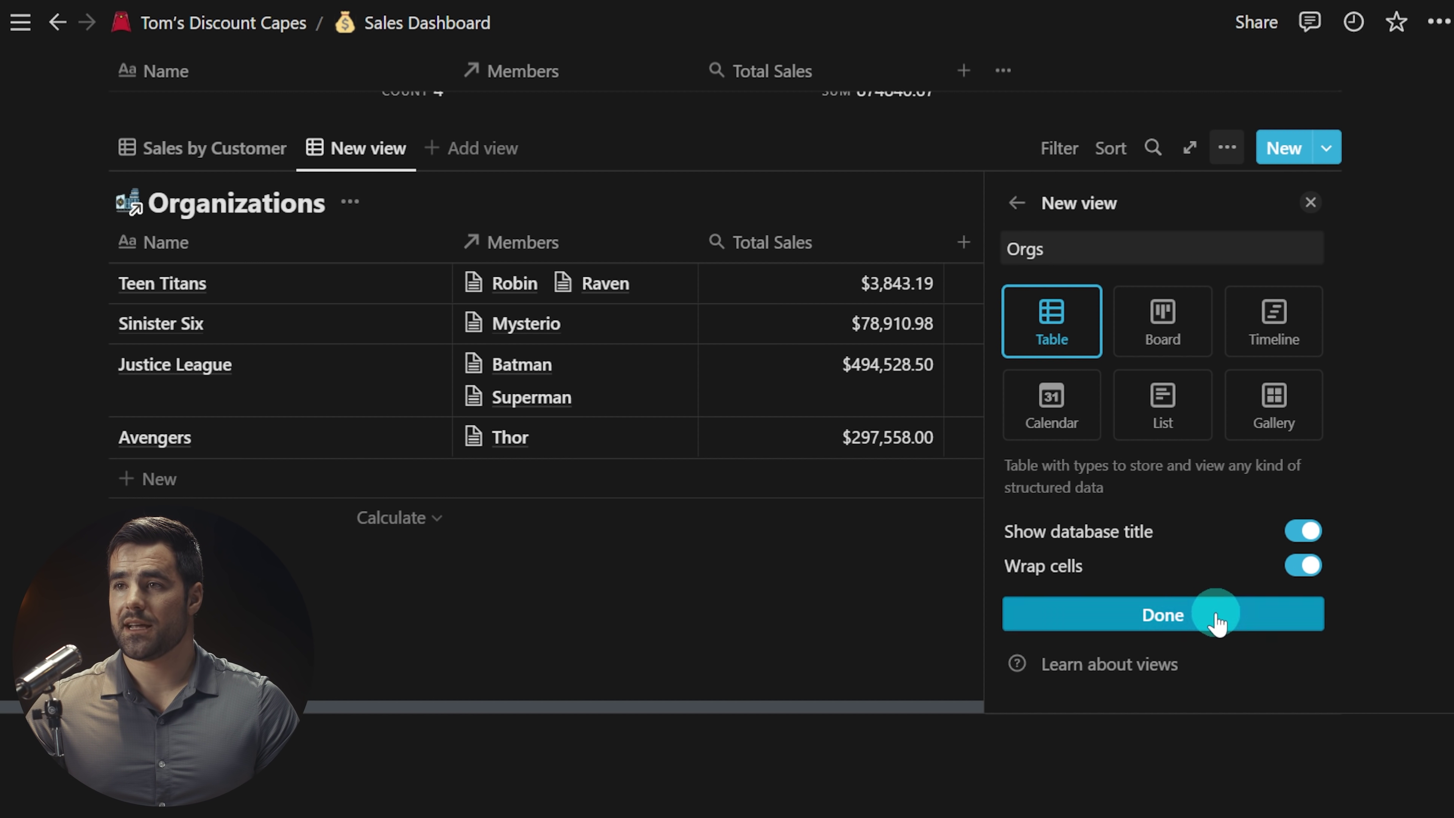
pyautogui.click(1309, 202)
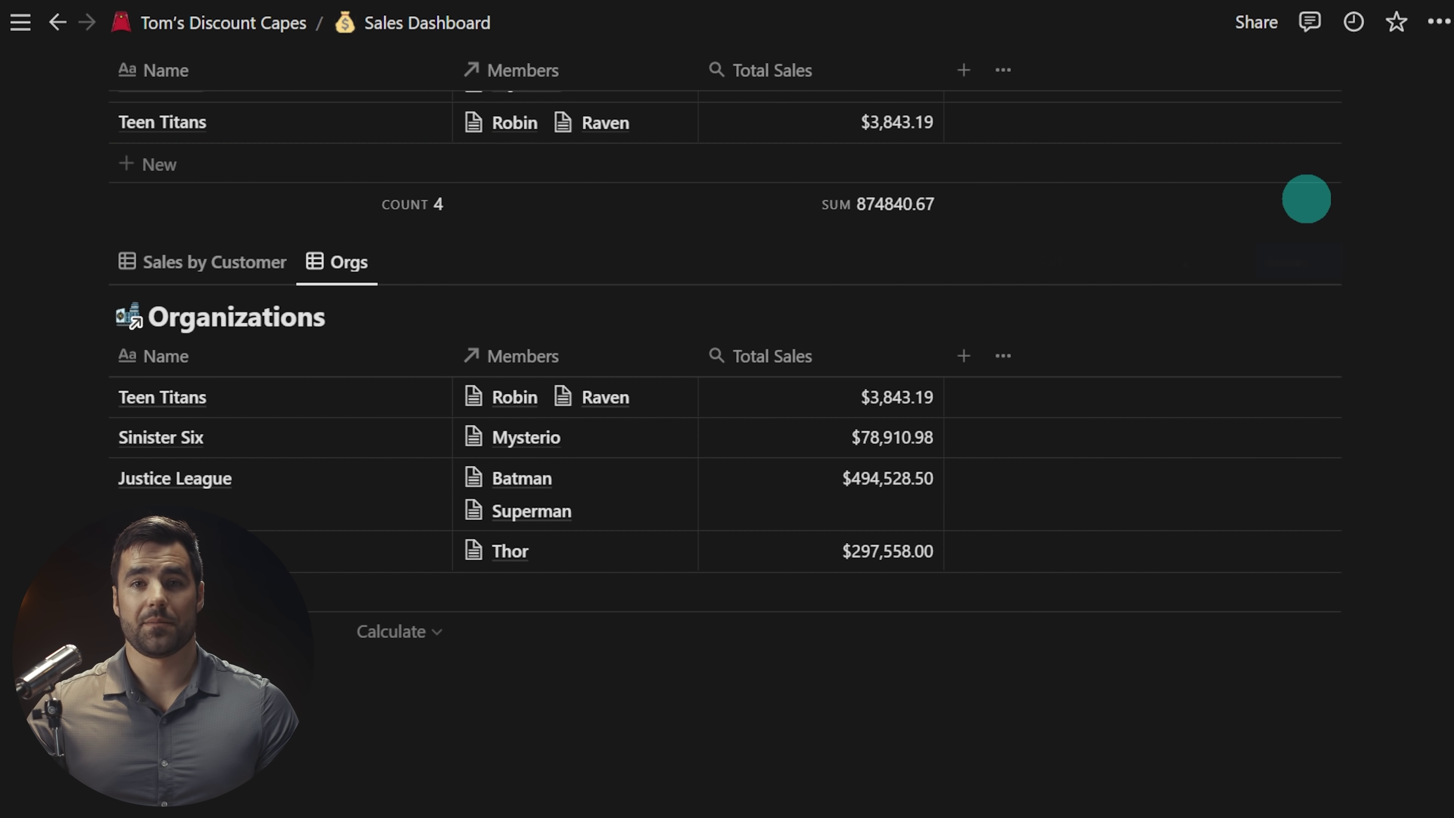
pyautogui.scroll(10, 889, 685)
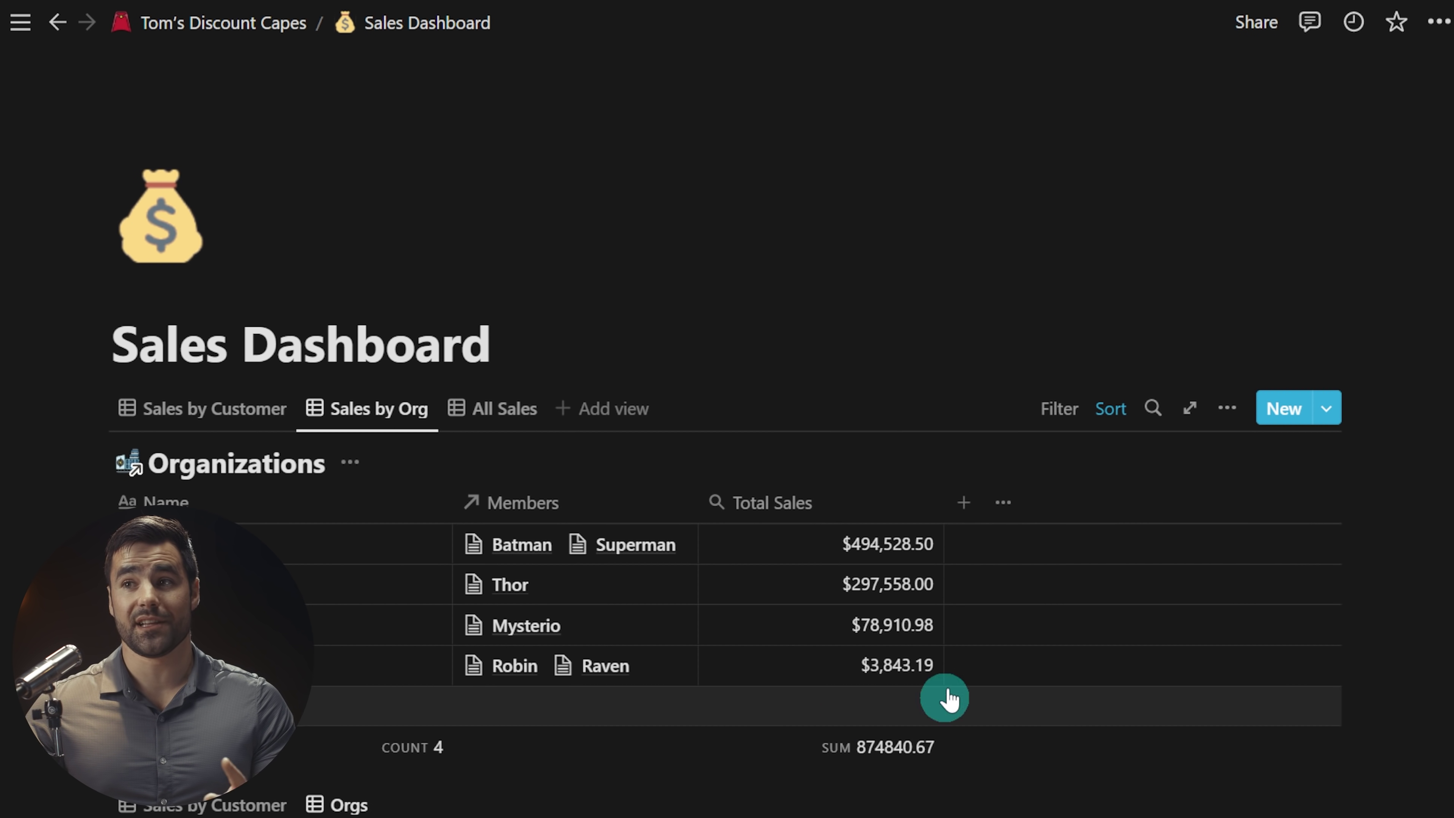
# Step: Lock the Sales by Org views on the dashboard
pyautogui.click(1228, 407)
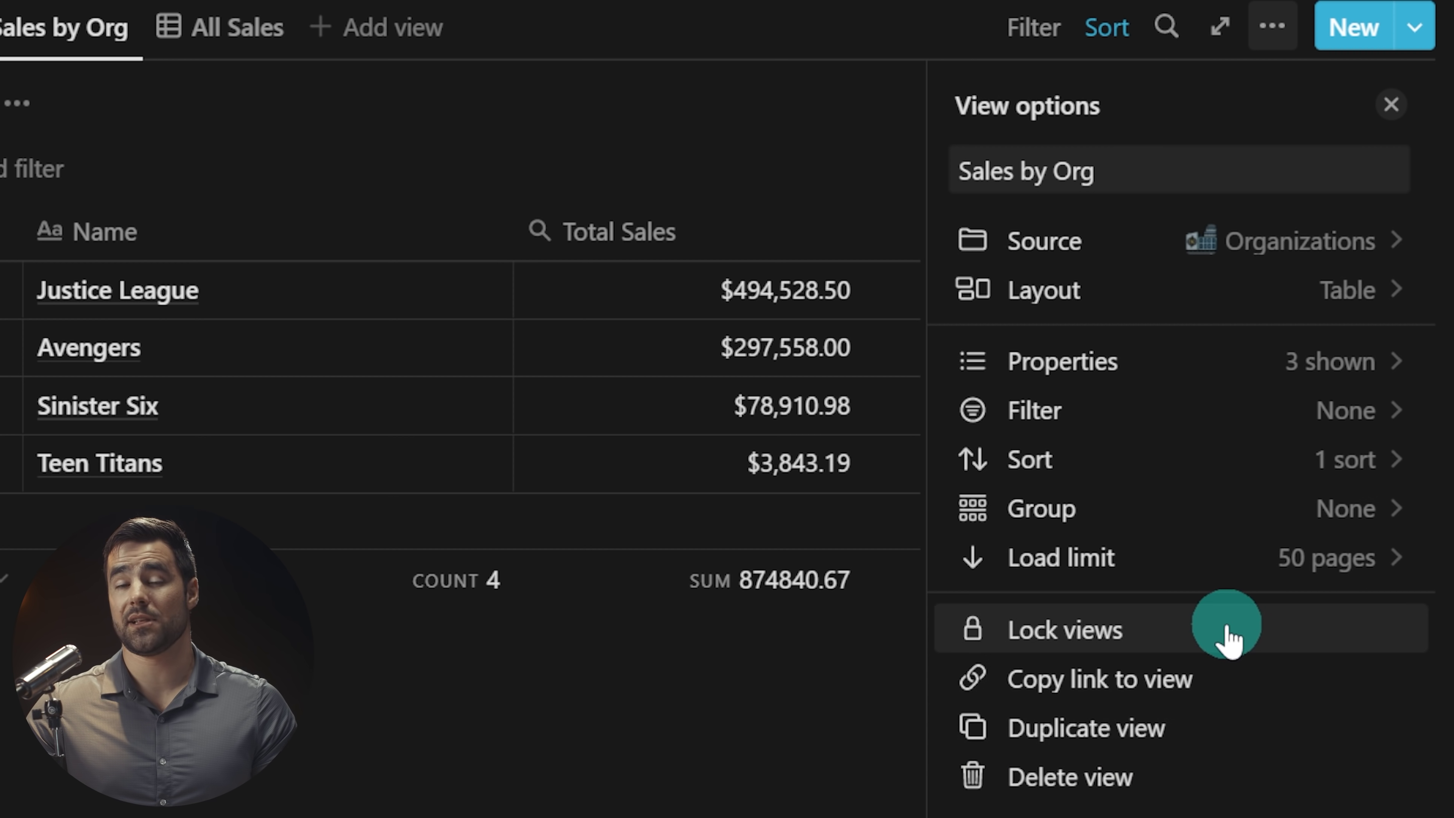
pyautogui.click(1225, 635)
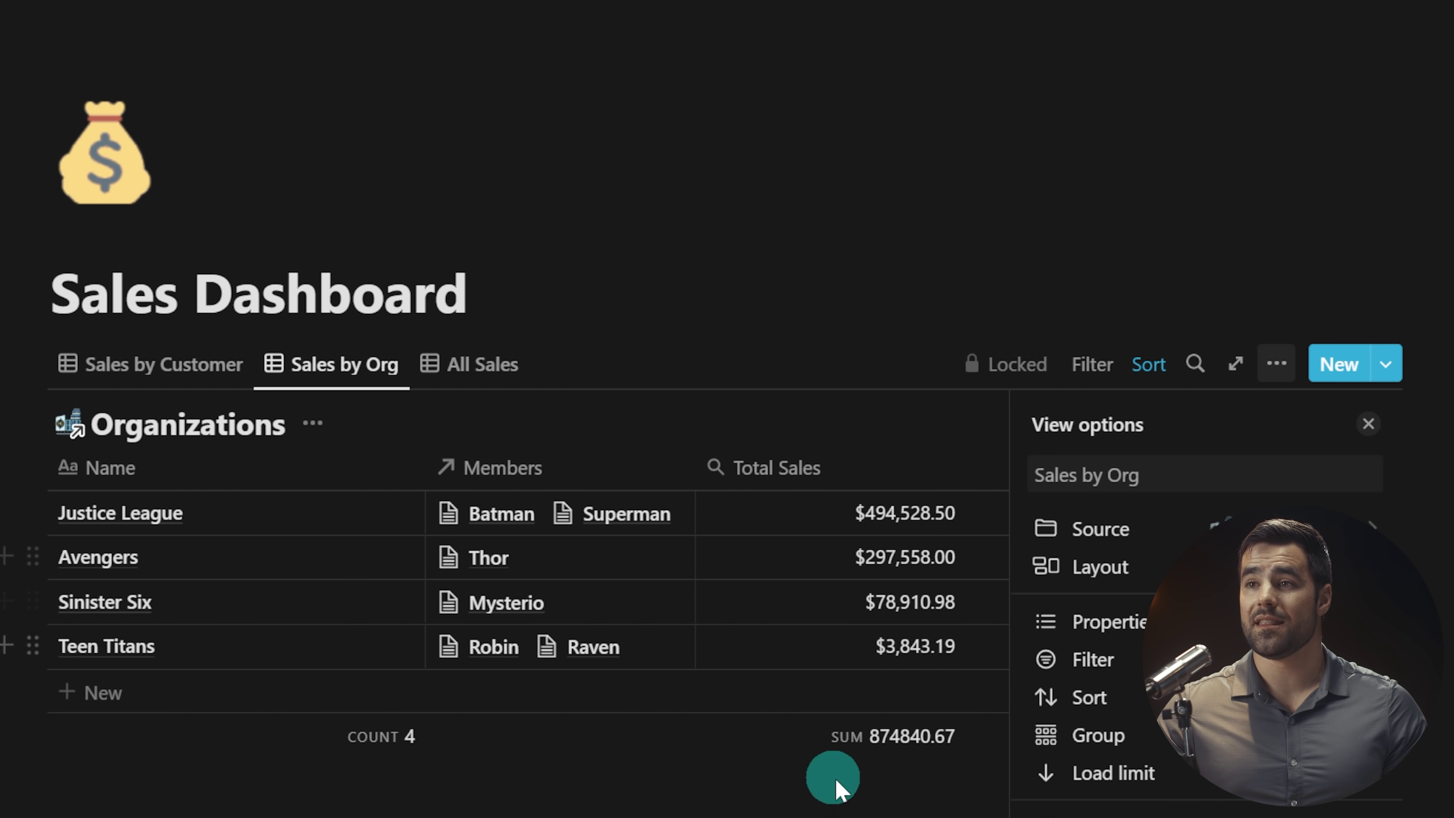
pyautogui.click(828, 805)
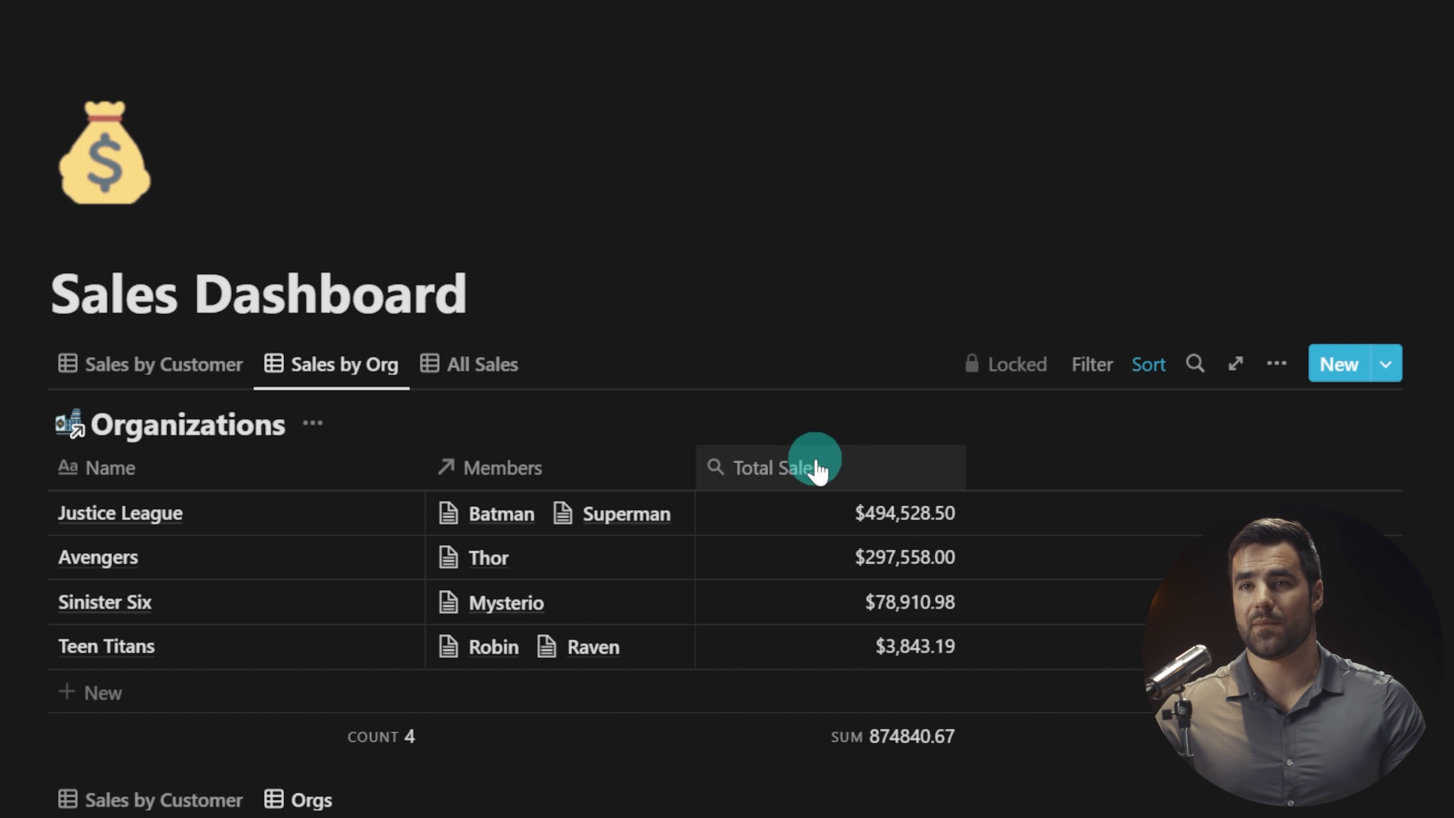
# Step: Open the original Organizations database and lock it
pyautogui.click(193, 448)
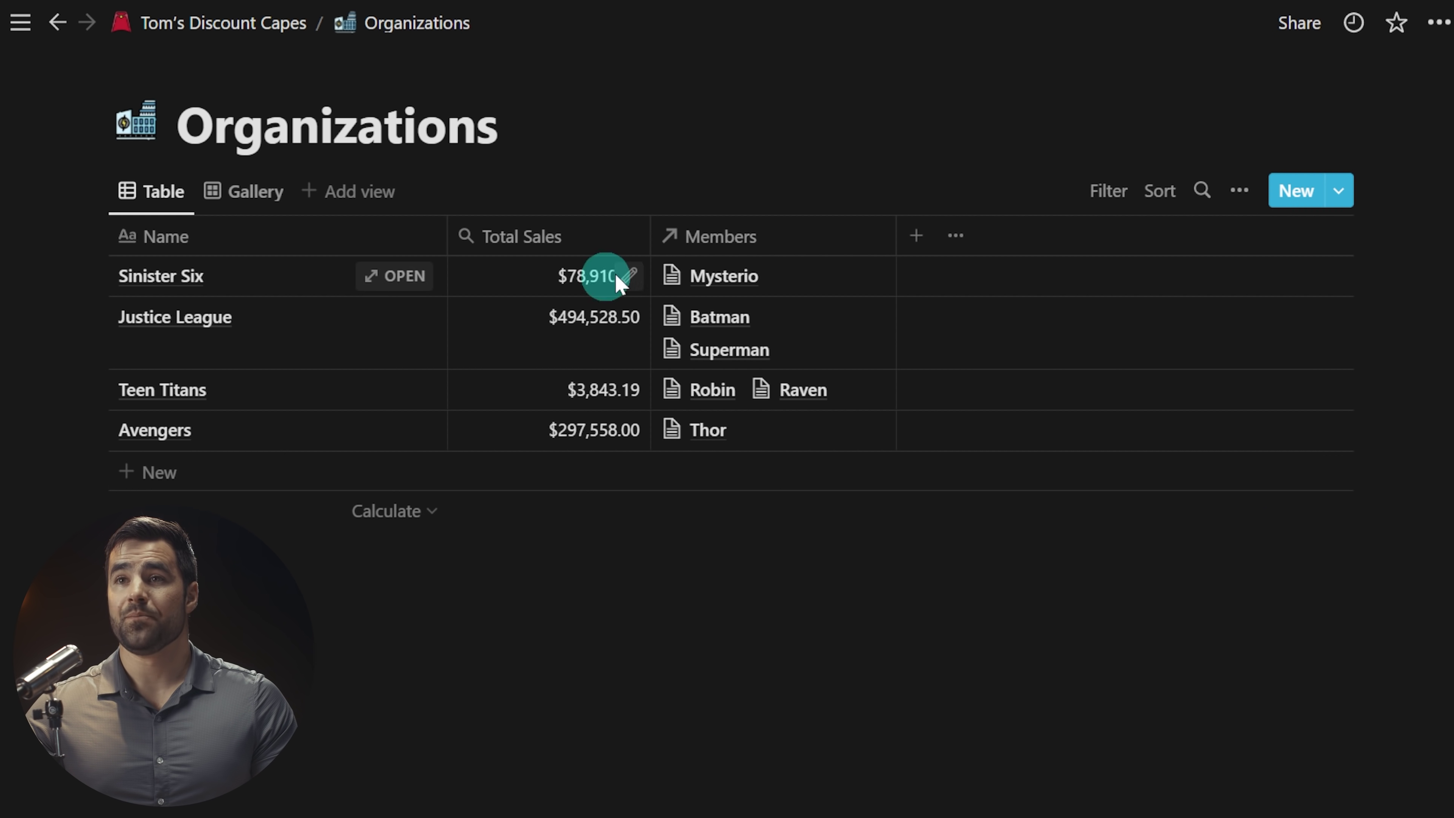
pyautogui.click(1239, 190)
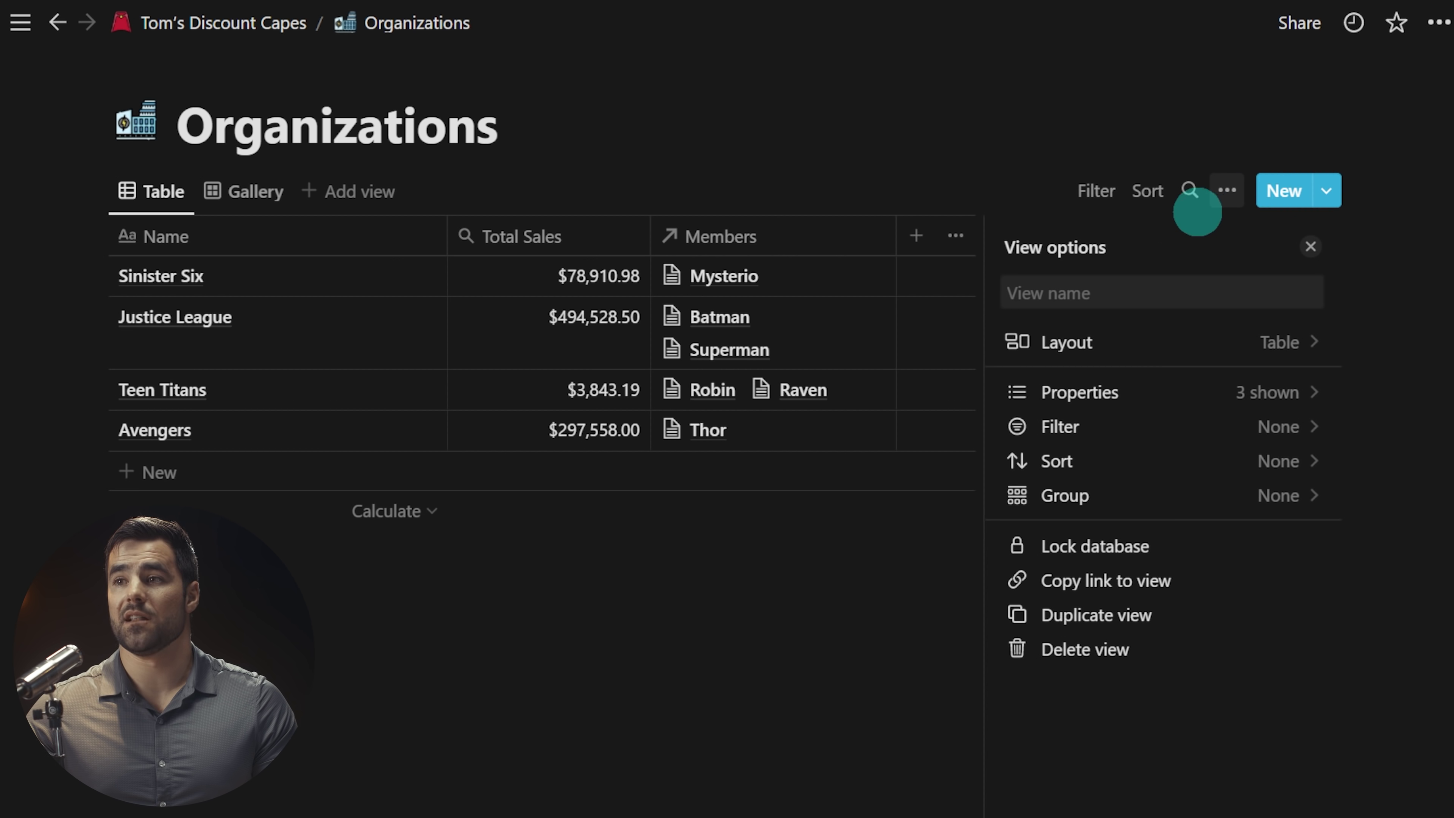
pyautogui.click(1142, 550)
pyautogui.click(844, 562)
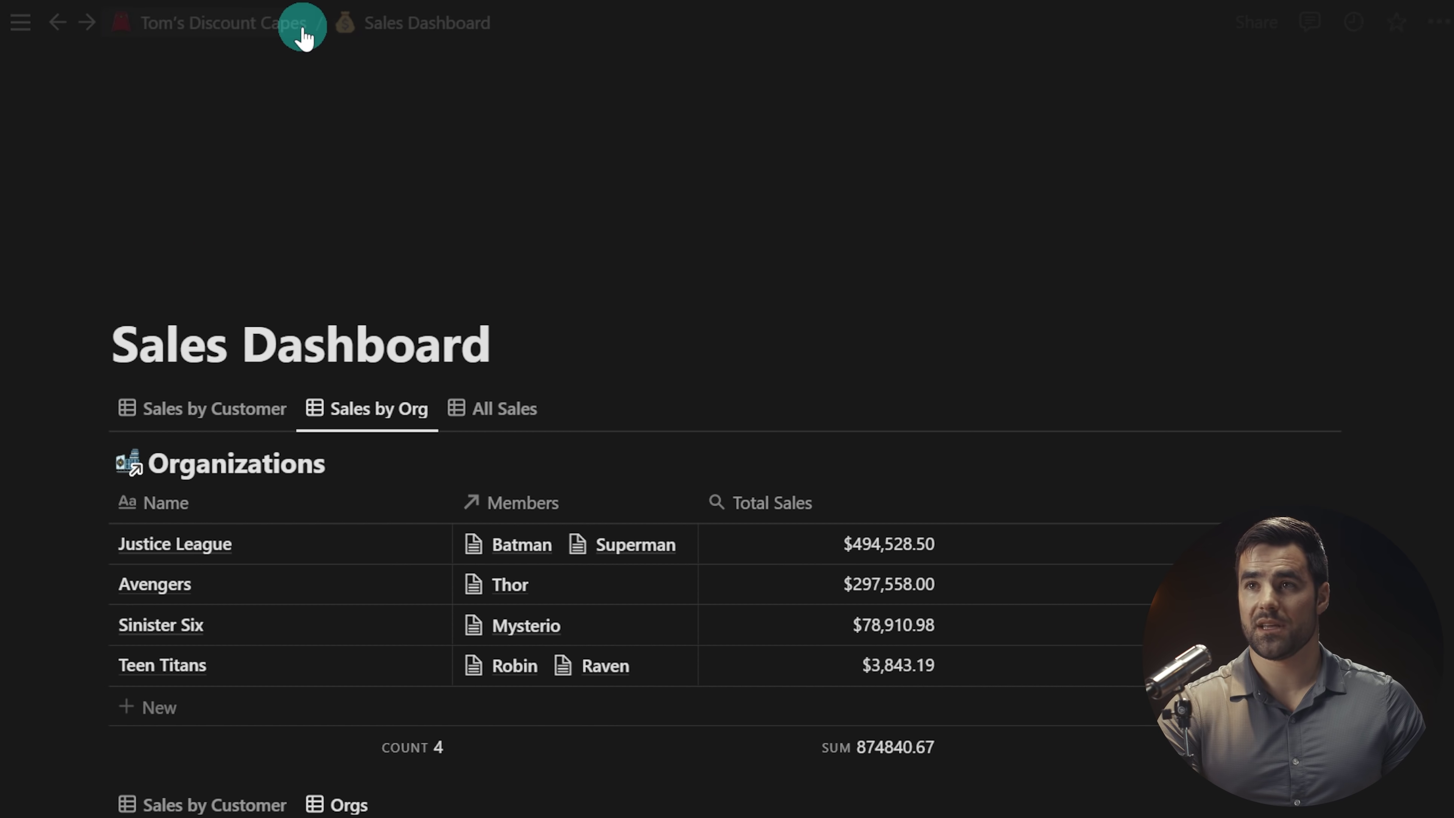
# Step: Unlock the Sales by Org view and move the Members column before Name
pyautogui.scroll(-2, 487, 432)
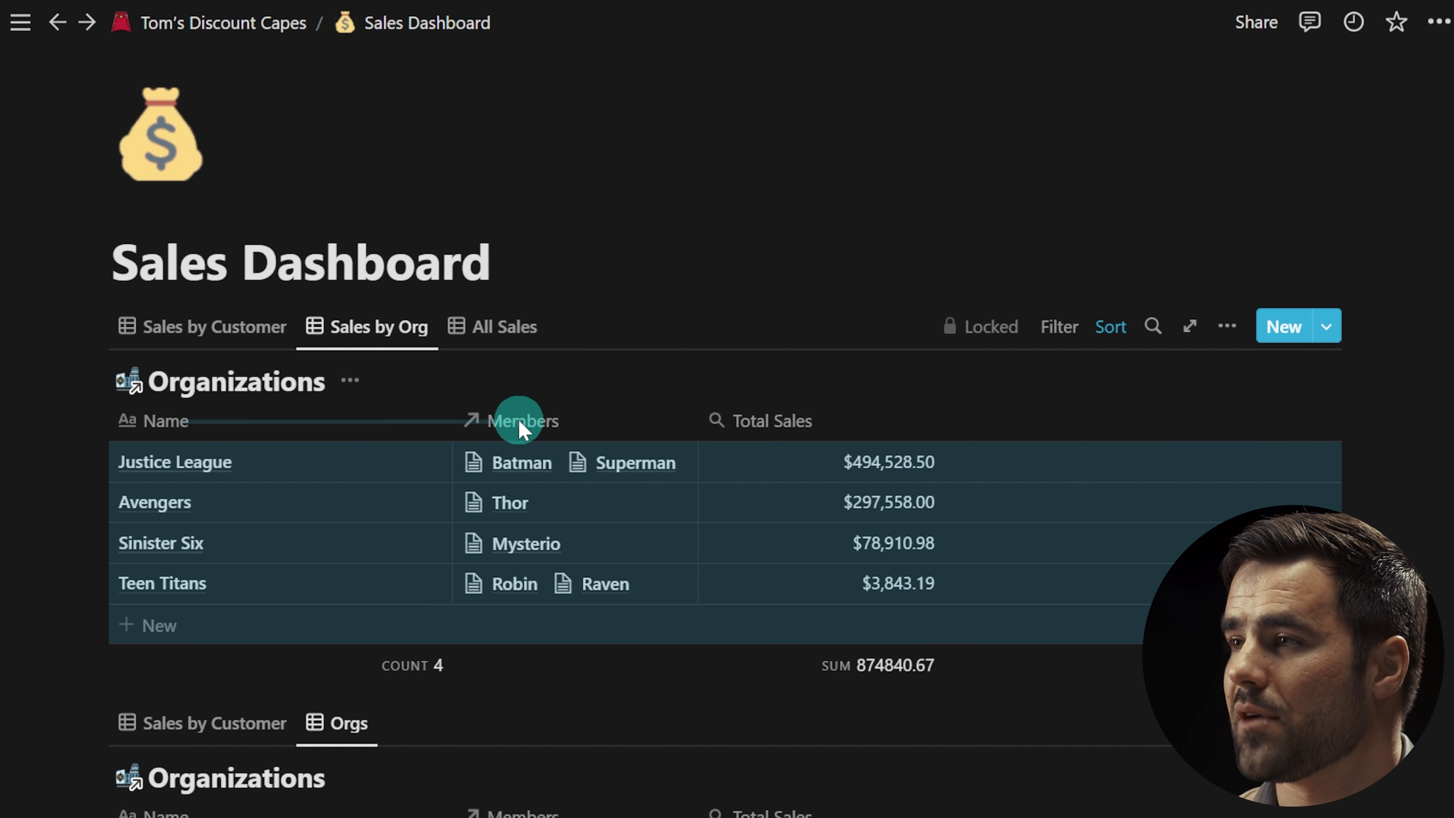
pyautogui.click(989, 332)
pyautogui.moveTo(685, 426); pyautogui.dragTo(123, 445)
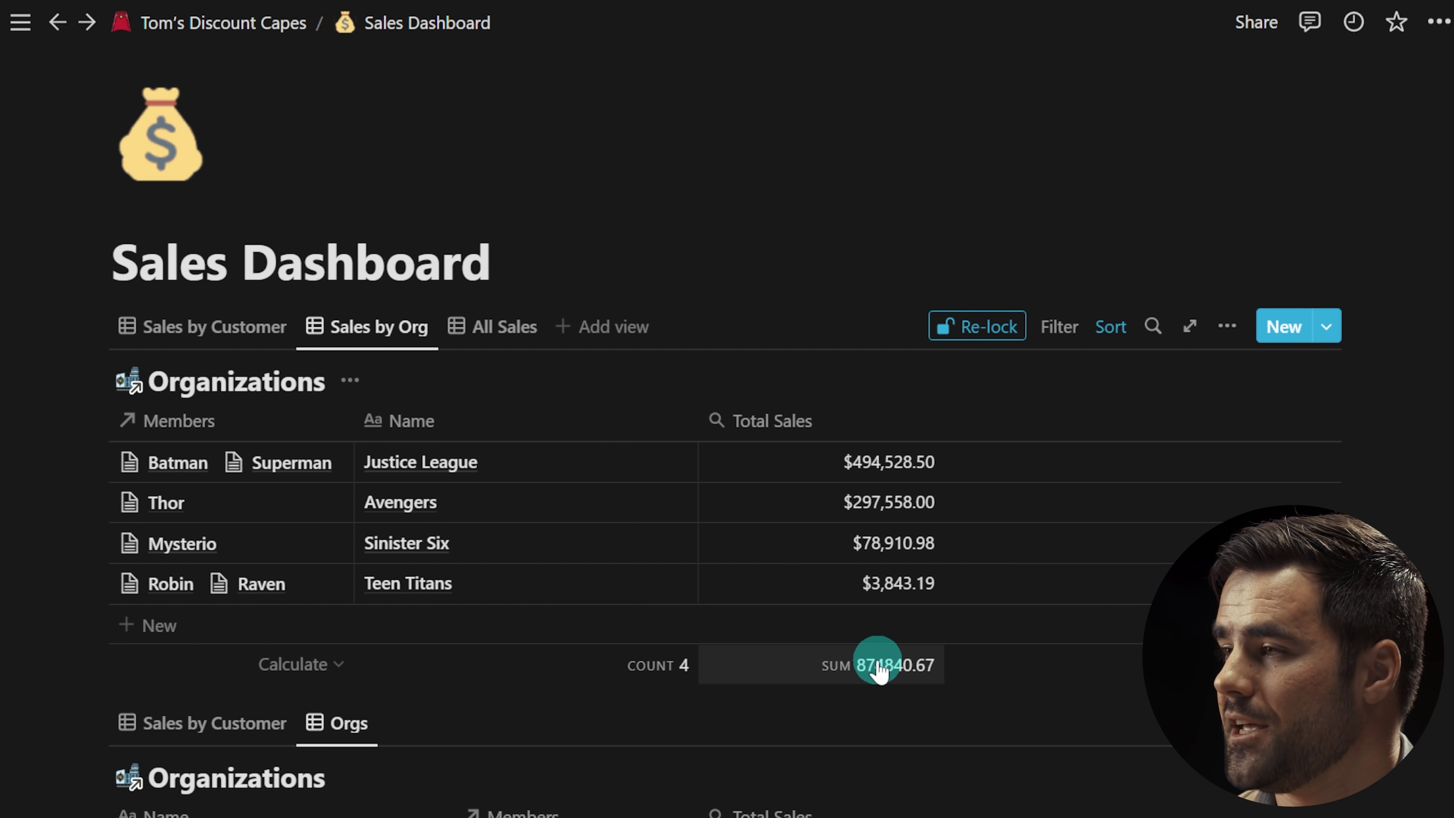